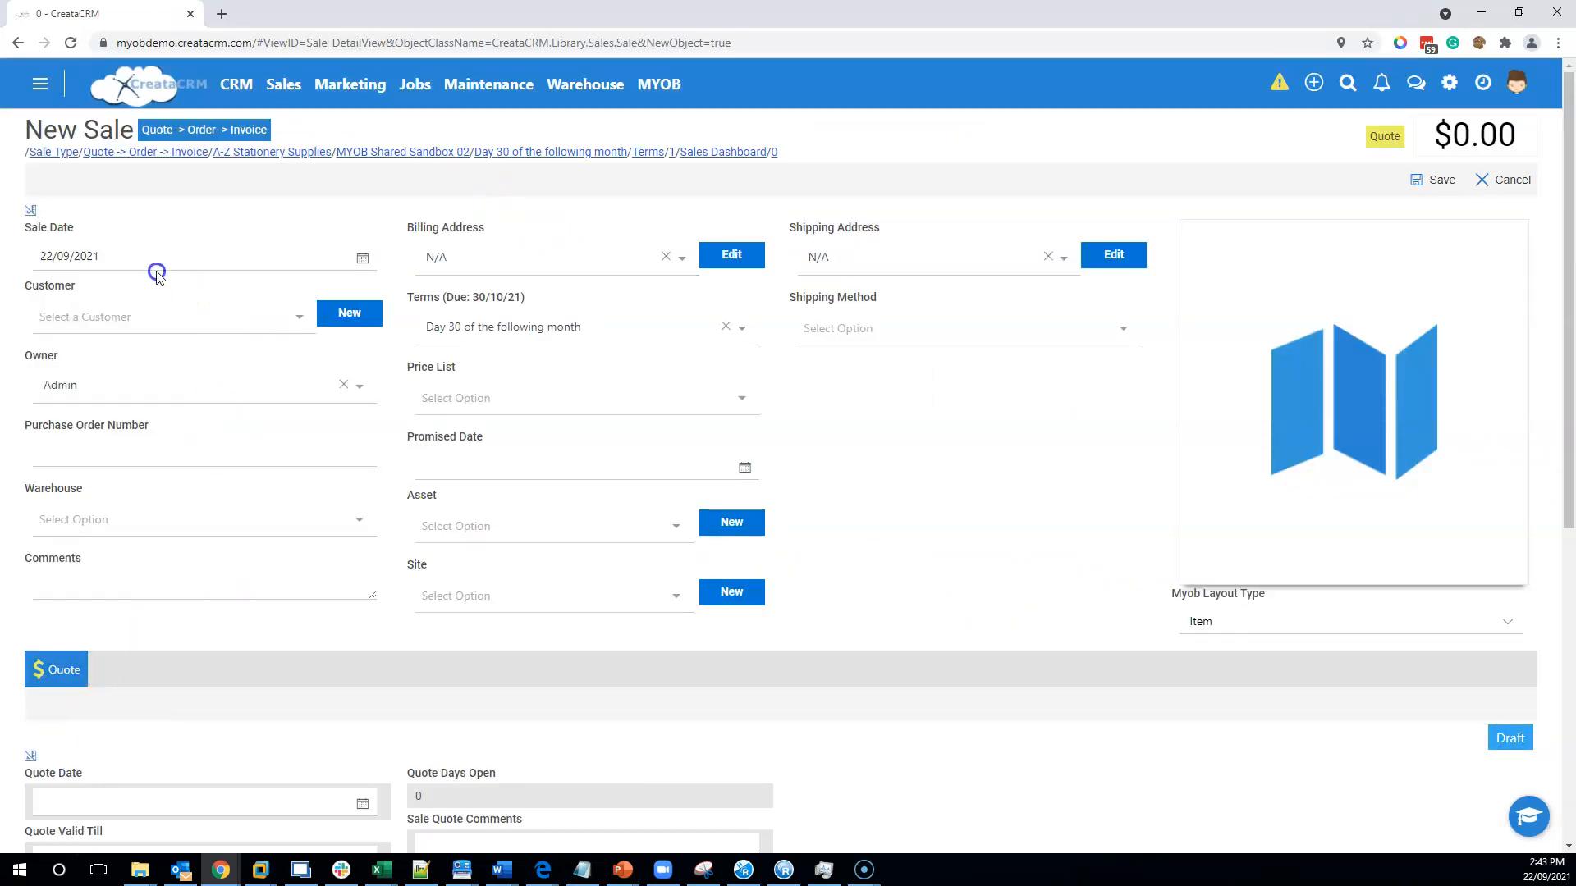
- In the sale form's layout editor, move Site, Asset, Comments and Warehouse to the hidden fields
{"action": "left_click", "coordinate": [33, 210]}
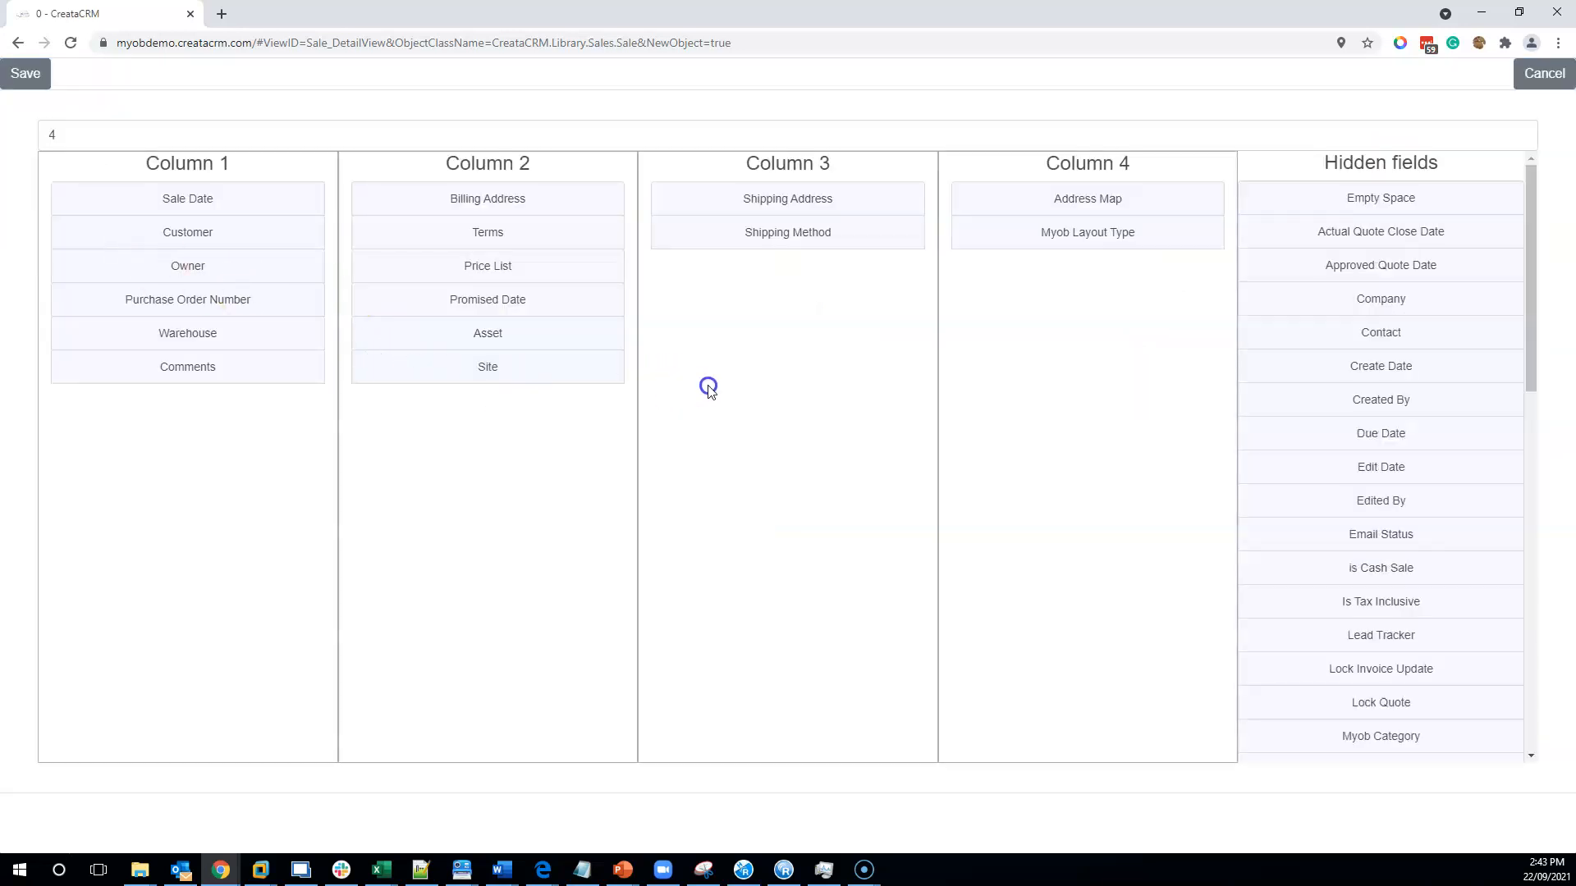
{"action": "left_click_drag", "start_coordinate": [558, 374], "coordinate": [1287, 356]}
{"action": "left_click_drag", "start_coordinate": [535, 333], "coordinate": [1257, 359]}
{"action": "left_click_drag", "start_coordinate": [271, 367], "coordinate": [1312, 421]}
{"action": "left_click_drag", "start_coordinate": [263, 361], "coordinate": [1313, 426]}
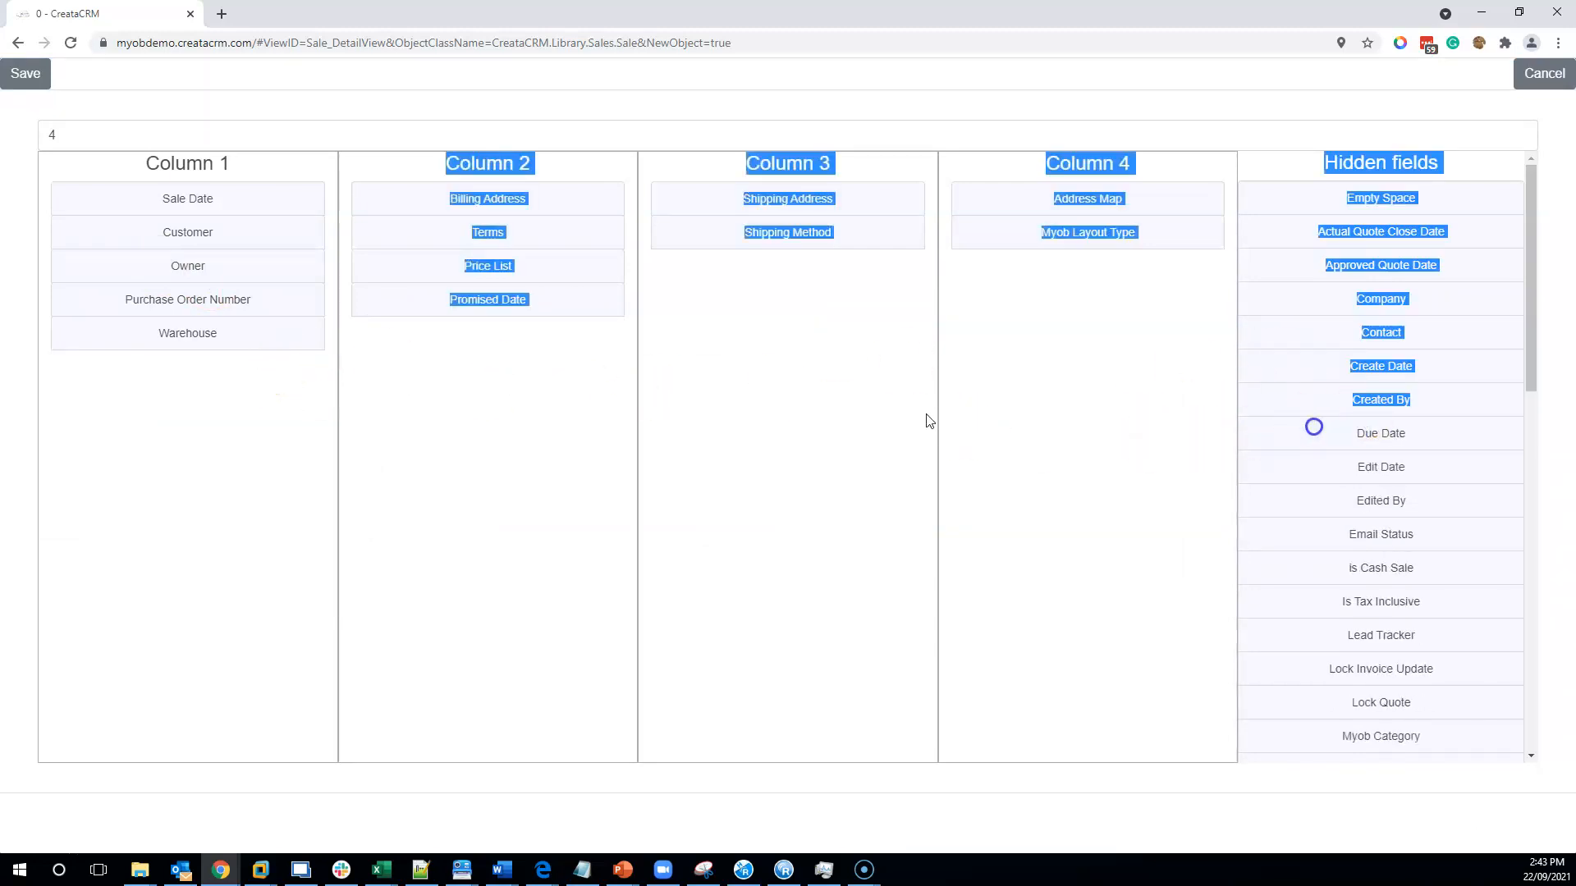
{"action": "left_click", "coordinate": [928, 418]}
{"action": "left_click_drag", "start_coordinate": [263, 339], "coordinate": [1361, 405]}
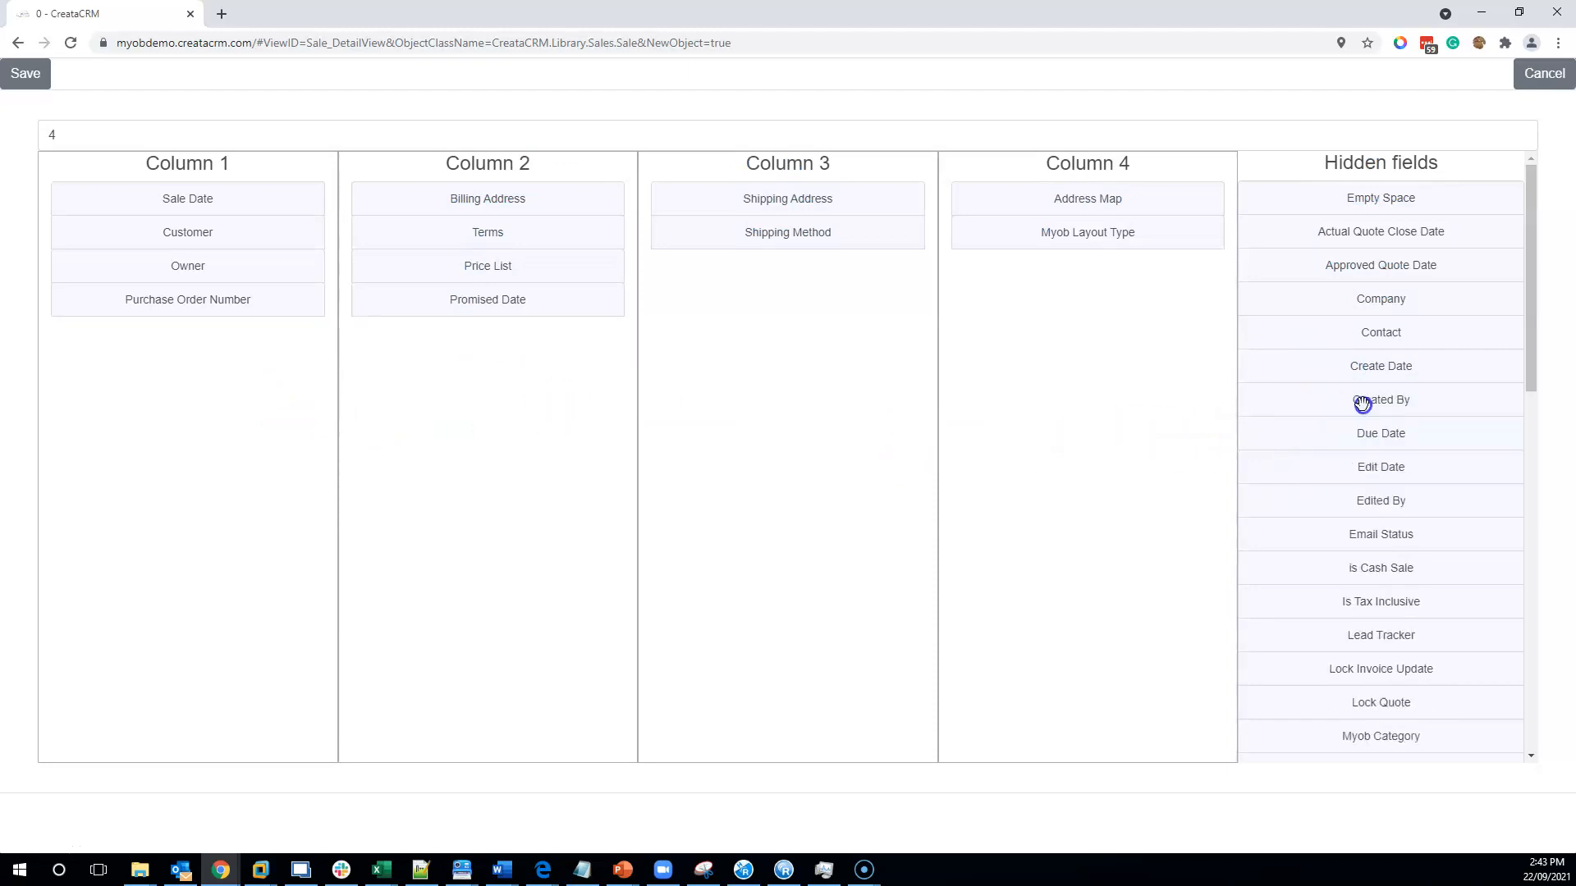
- Move Myob Layout Type and Address Map to the hidden fields and save the sale form layout
{"action": "left_click_drag", "start_coordinate": [1094, 233], "coordinate": [1297, 265]}
{"action": "left_click_drag", "start_coordinate": [1158, 207], "coordinate": [1309, 242]}
{"action": "left_click", "coordinate": [26, 73]}
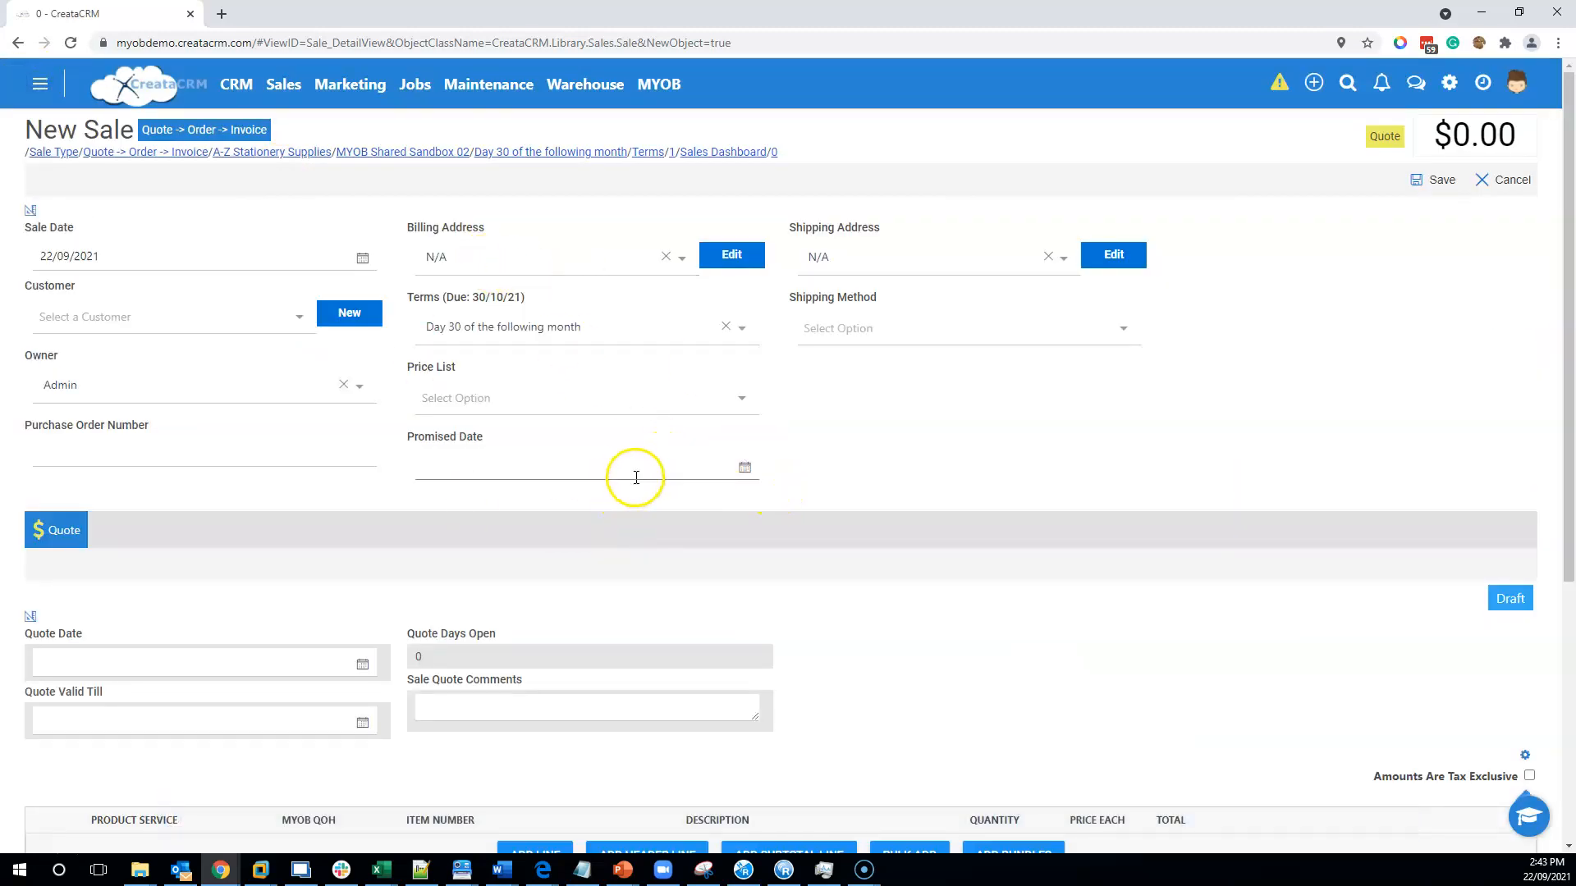
- Choose the contact at A-Z Stationery Supplies as the customer of the new sale
{"action": "scroll", "coordinate": [492, 476], "scroll_direction": "down", "scroll_amount": 1}
{"action": "scroll", "coordinate": [460, 464], "scroll_direction": "up", "scroll_amount": 1}
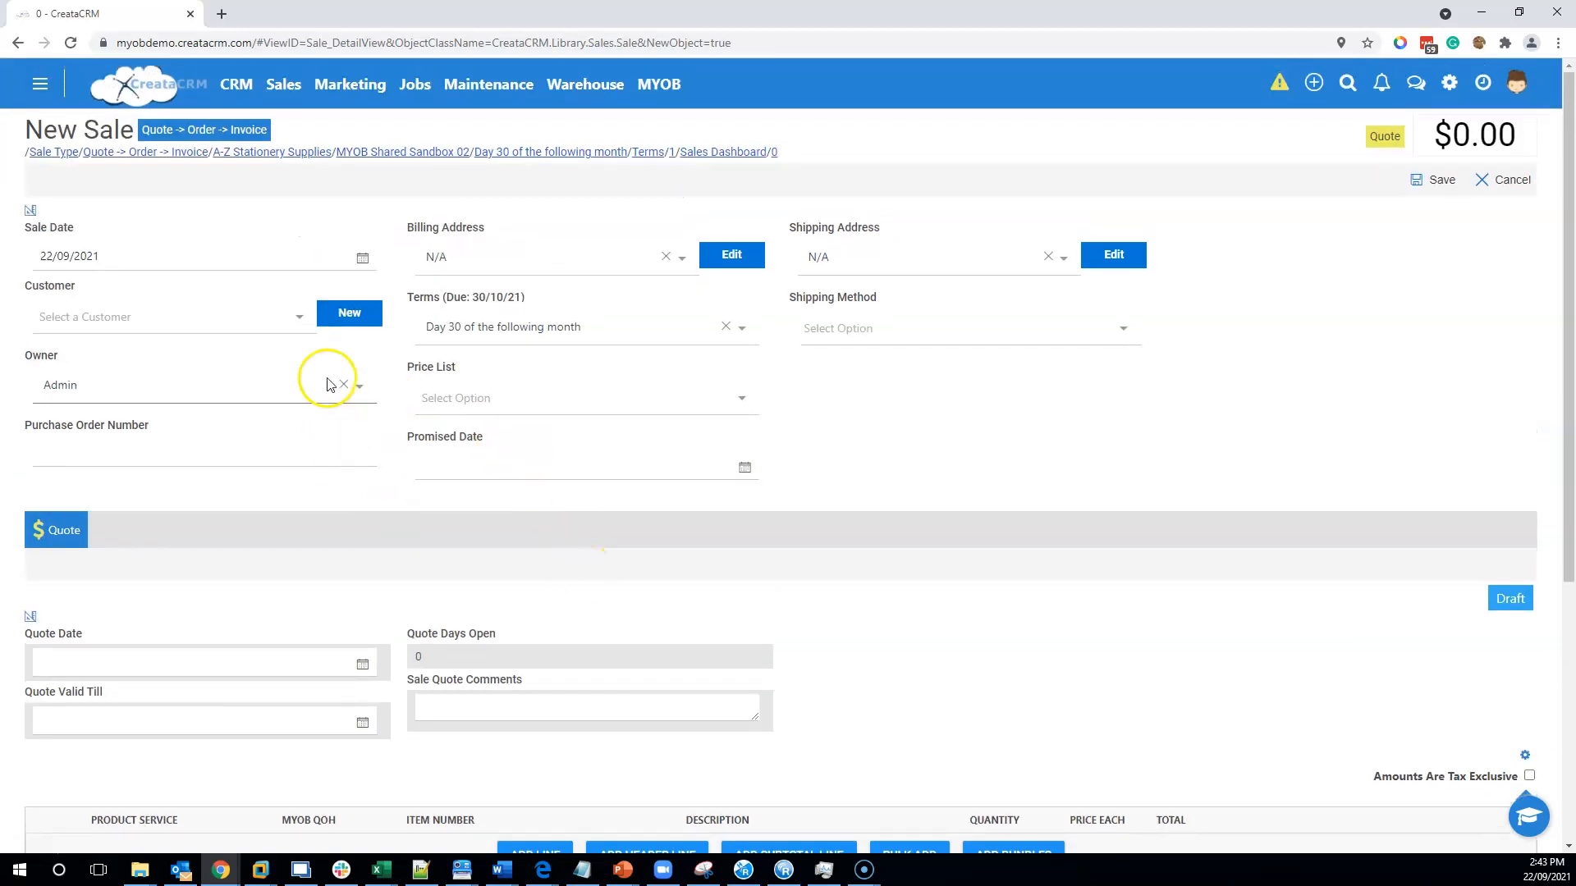
{"action": "left_click", "coordinate": [168, 316]}
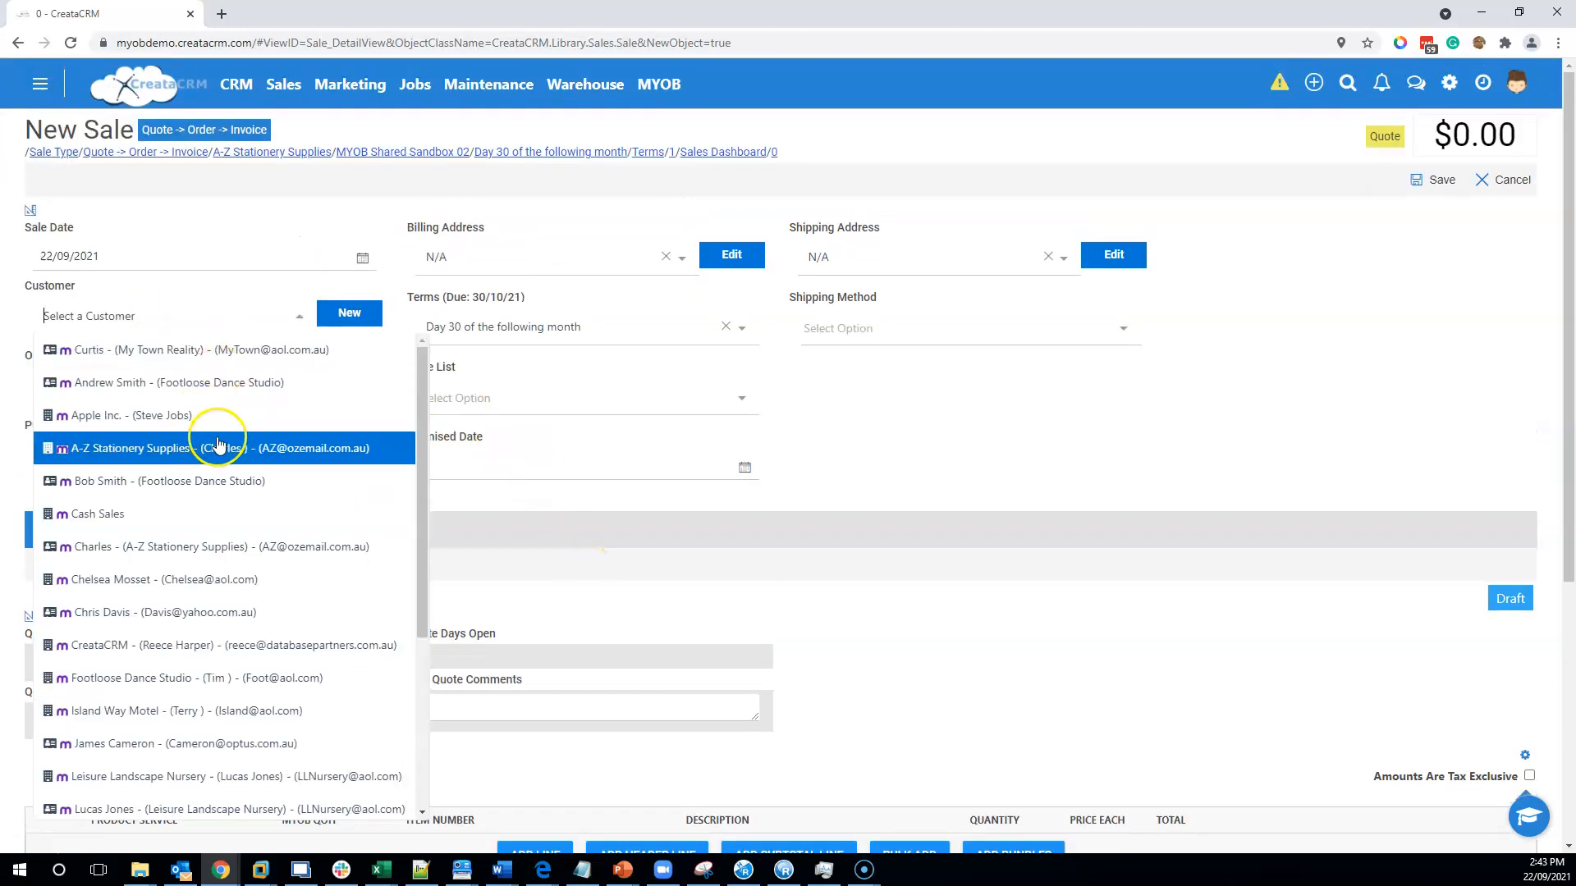
{"action": "left_click", "coordinate": [238, 556]}
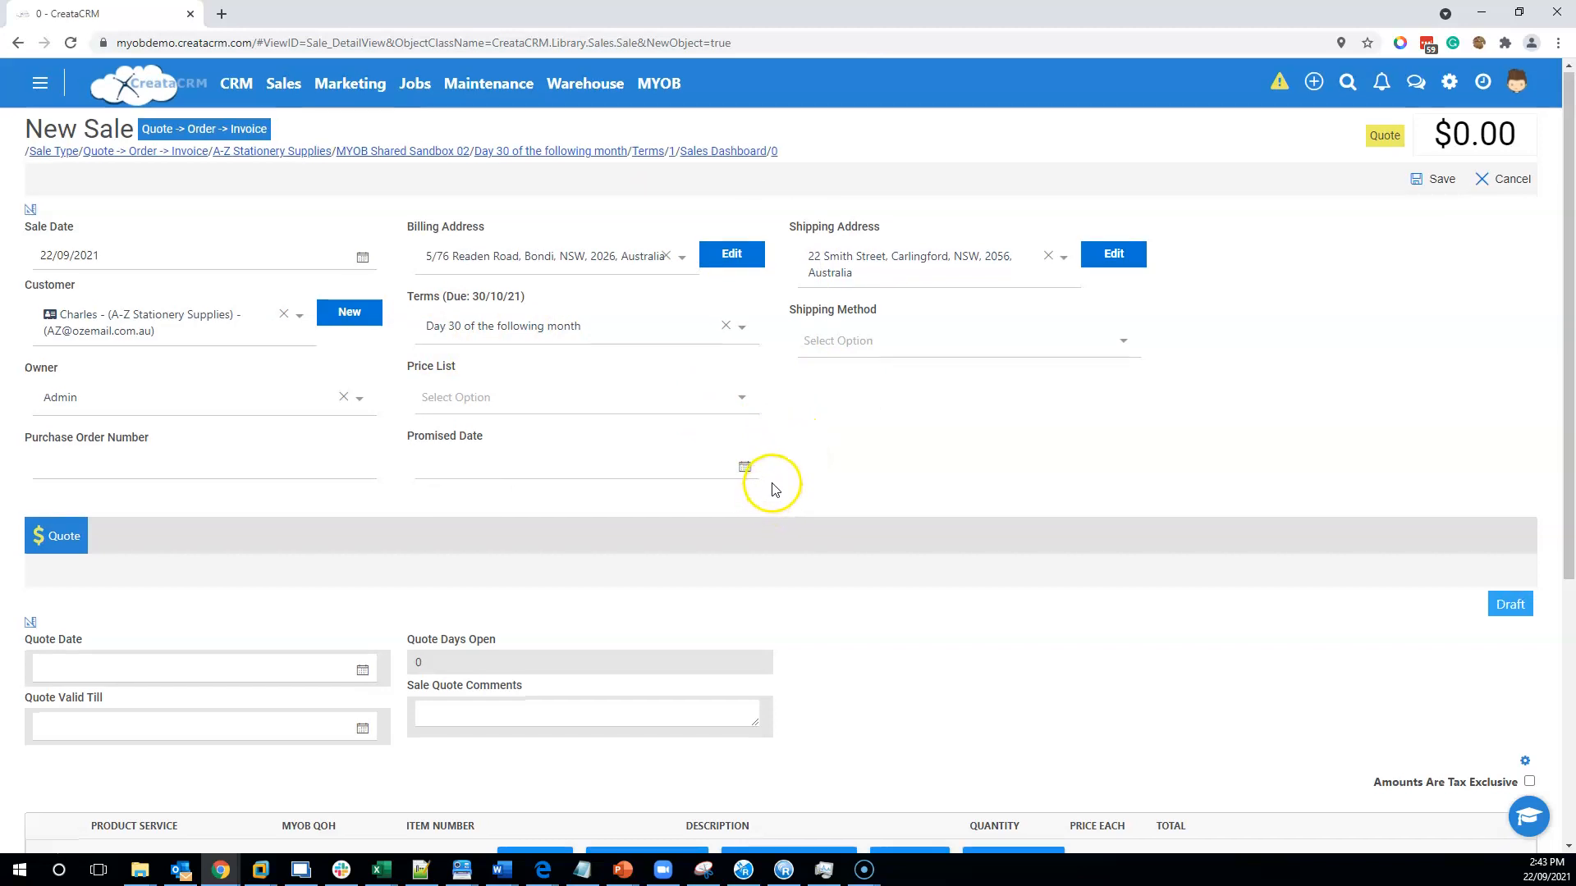
- Add a quote line for the product Cooler Large
{"action": "scroll", "coordinate": [770, 485], "scroll_direction": "down", "scroll_amount": 3}
{"action": "left_click", "coordinate": [528, 616]}
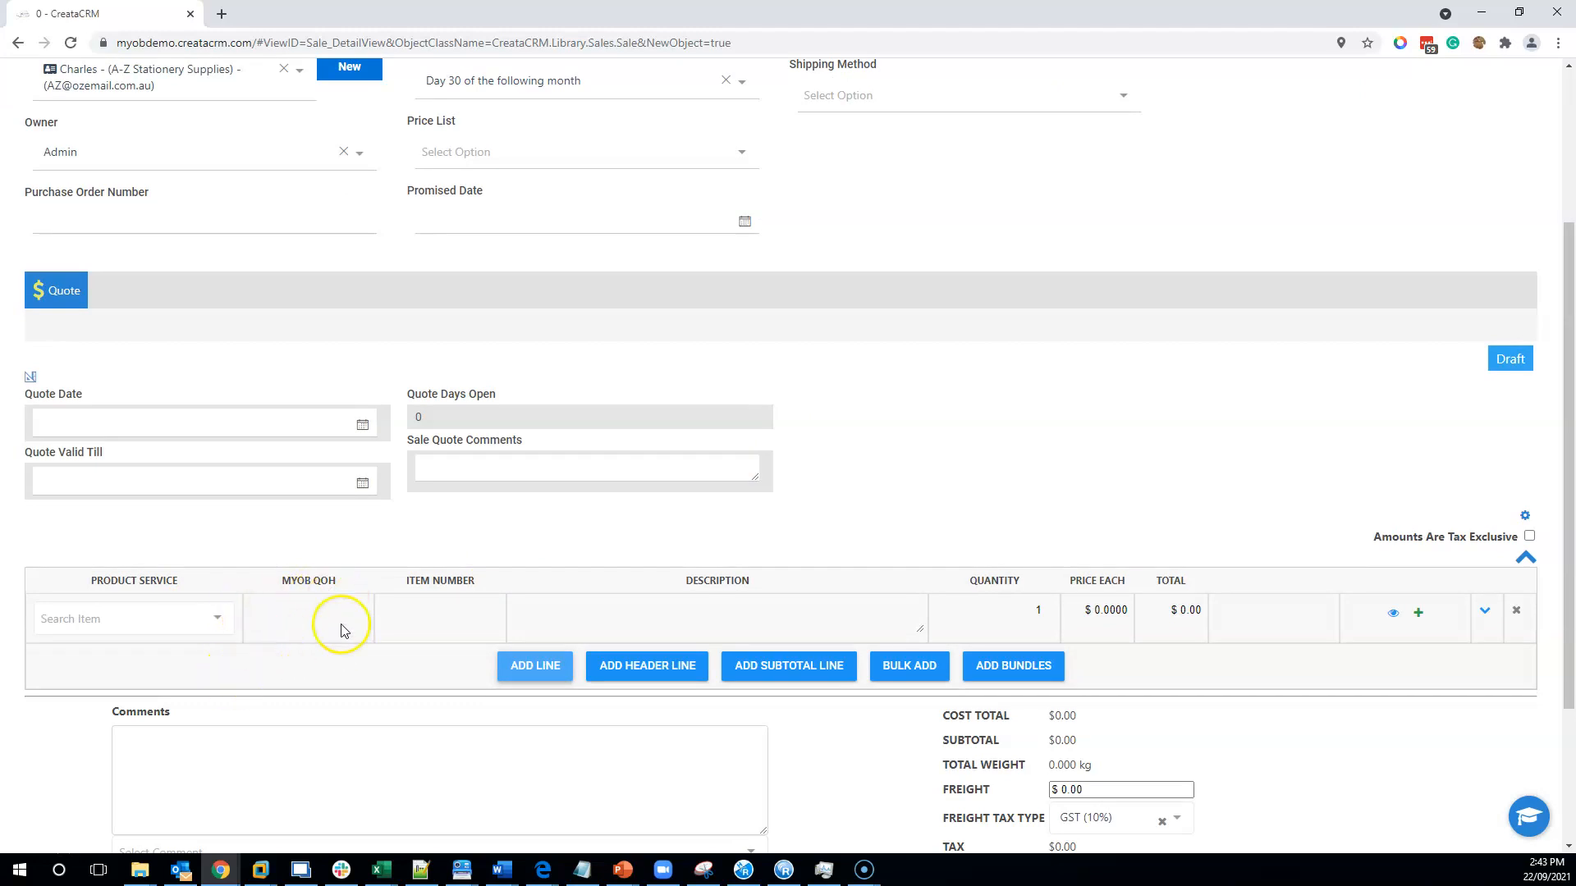
{"action": "left_click", "coordinate": [134, 626]}
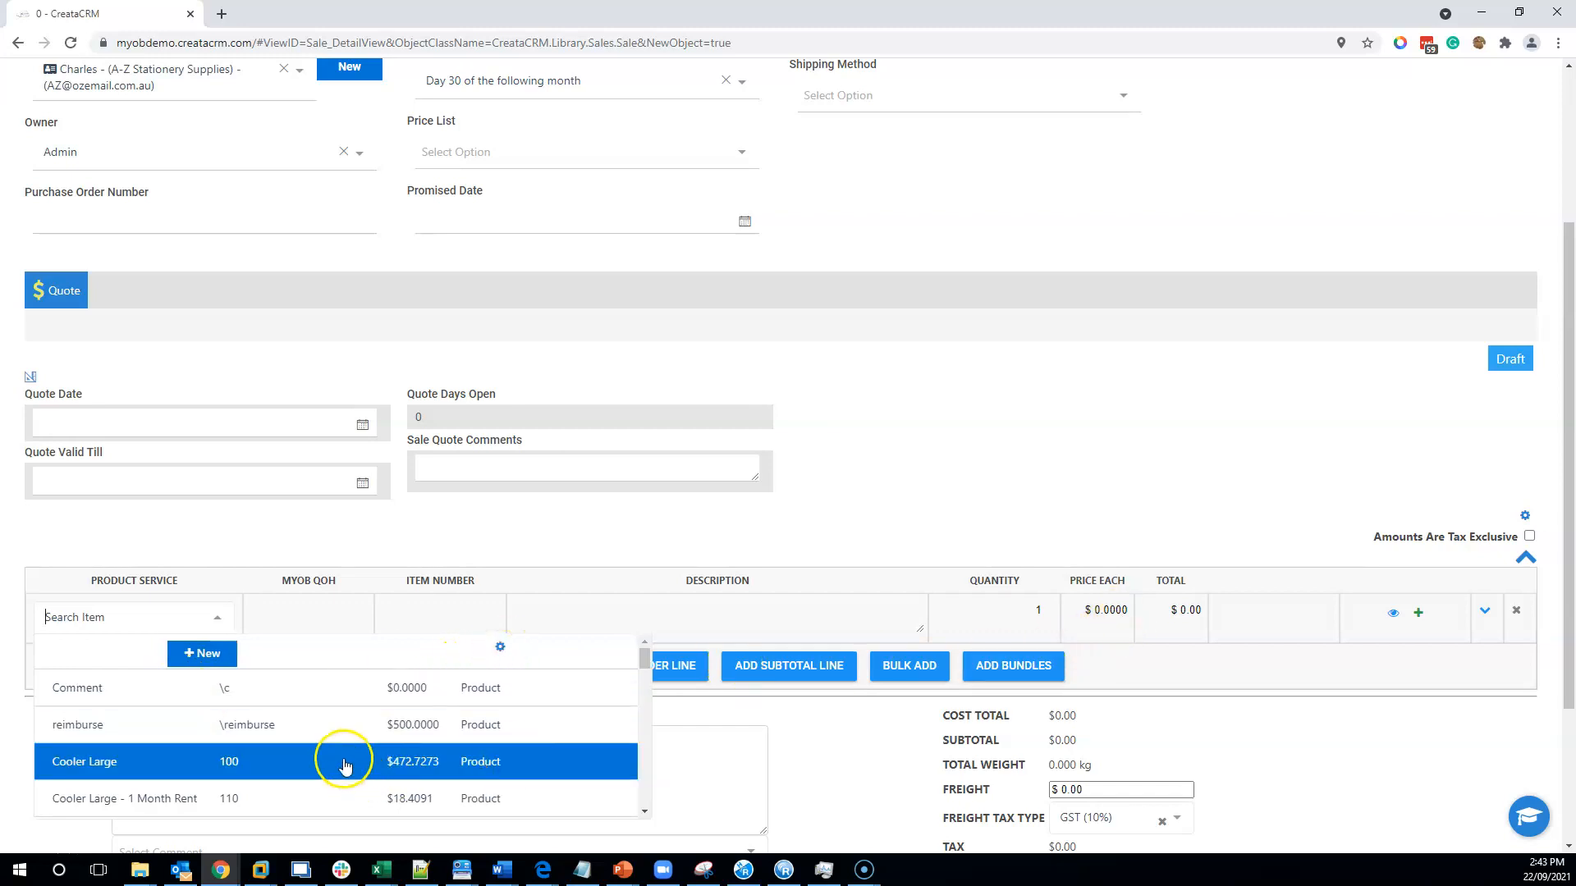
{"action": "left_click", "coordinate": [129, 761]}
- Add a second quote line for the product Filter Kit No 1 Large
{"action": "scroll", "coordinate": [194, 728], "scroll_direction": "down", "scroll_amount": 3}
{"action": "left_click", "coordinate": [509, 467]}
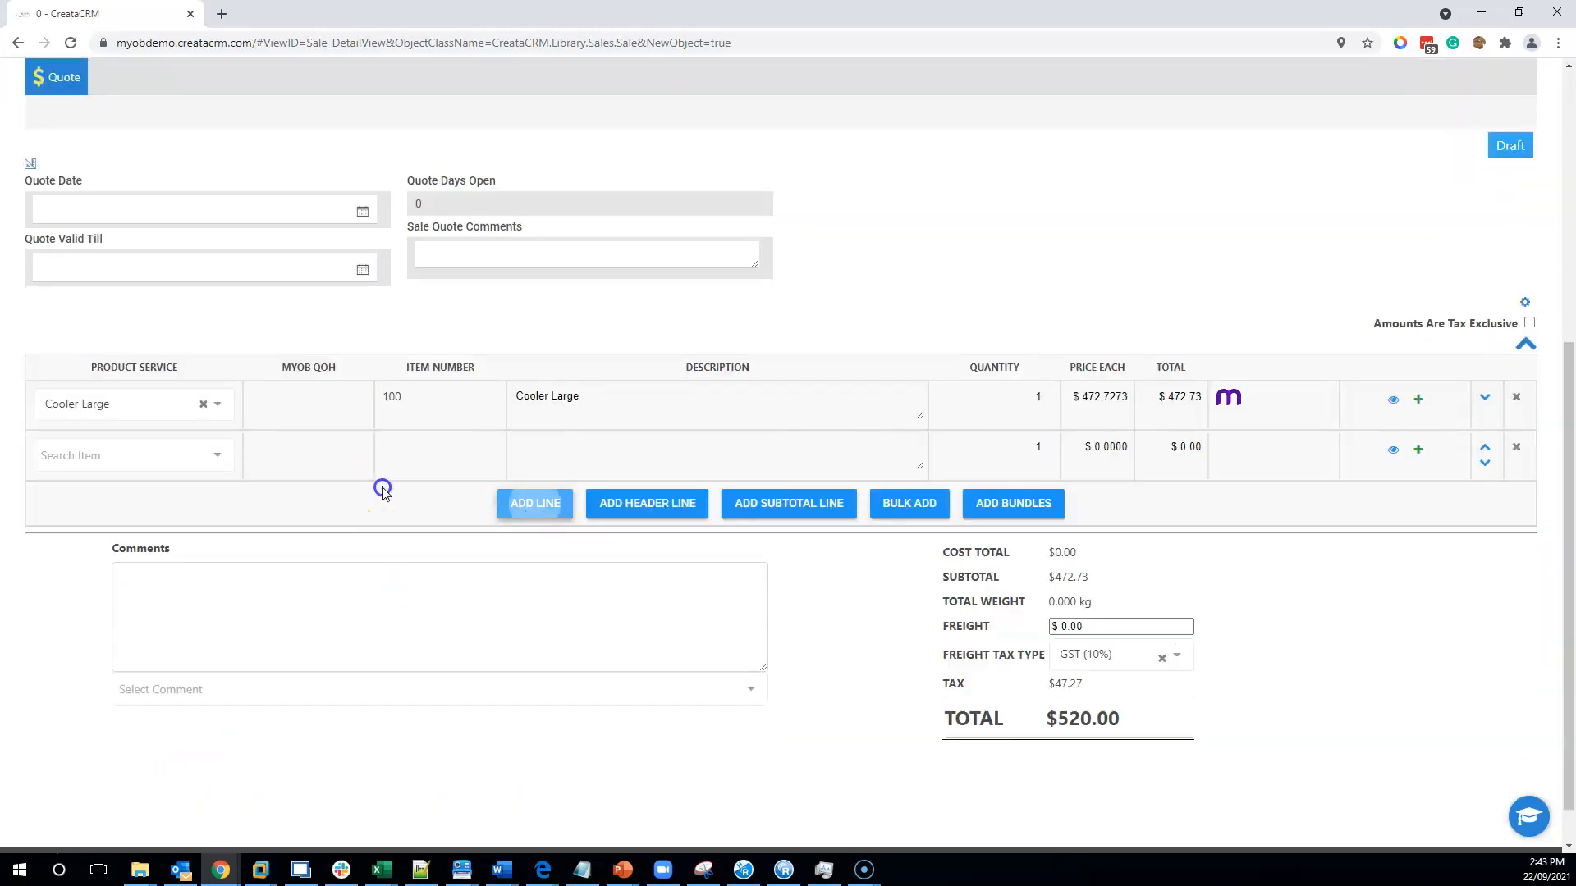
{"action": "left_click", "coordinate": [158, 456]}
{"action": "scroll", "coordinate": [194, 651], "scroll_direction": "down", "scroll_amount": 1}
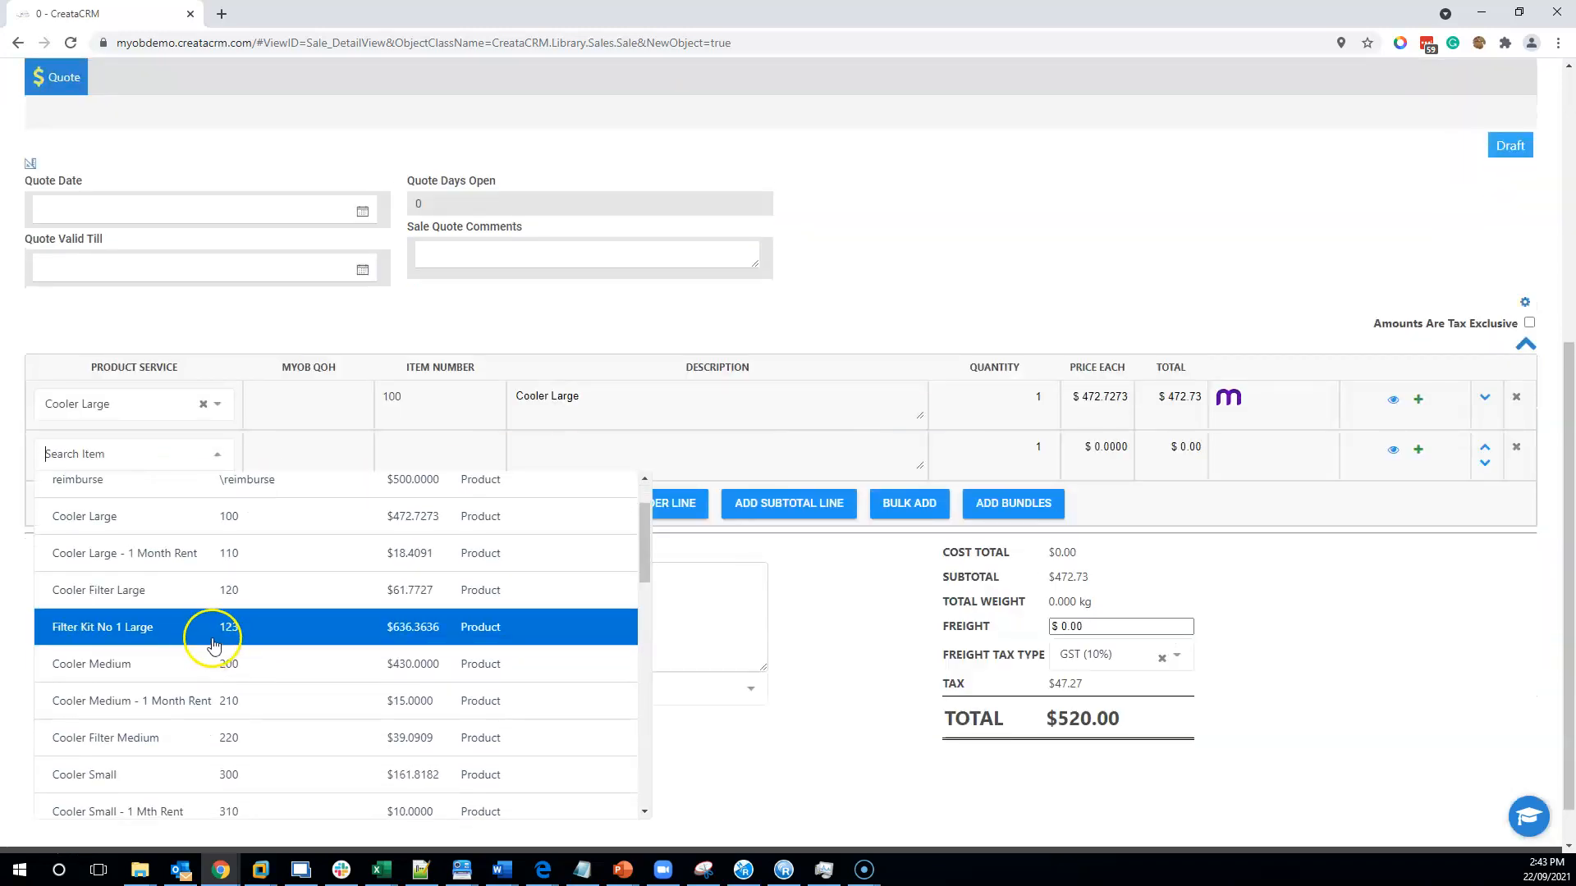
{"action": "left_click", "coordinate": [213, 646]}
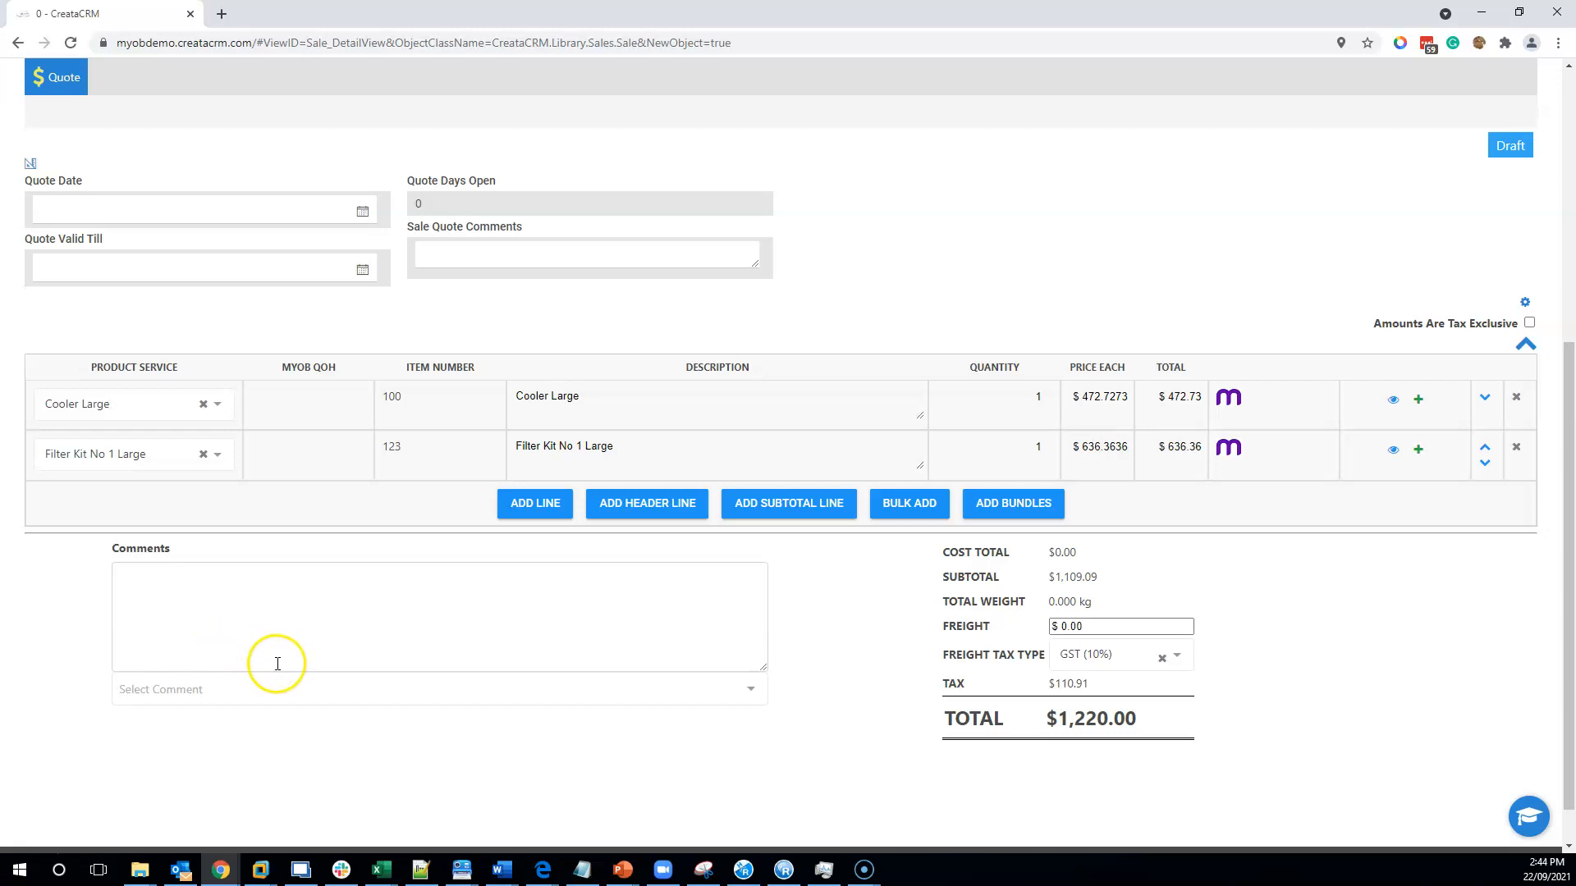
- Set the Cooler Large quantity to 3 and save the new sale
{"action": "left_click", "coordinate": [1021, 398]}
{"action": "type", "text": "3"}
{"action": "left_click", "coordinate": [1292, 614]}
{"action": "scroll", "coordinate": [993, 674], "scroll_direction": "up", "scroll_amount": 3}
{"action": "scroll", "coordinate": [935, 486], "scroll_direction": "down", "scroll_amount": 2}
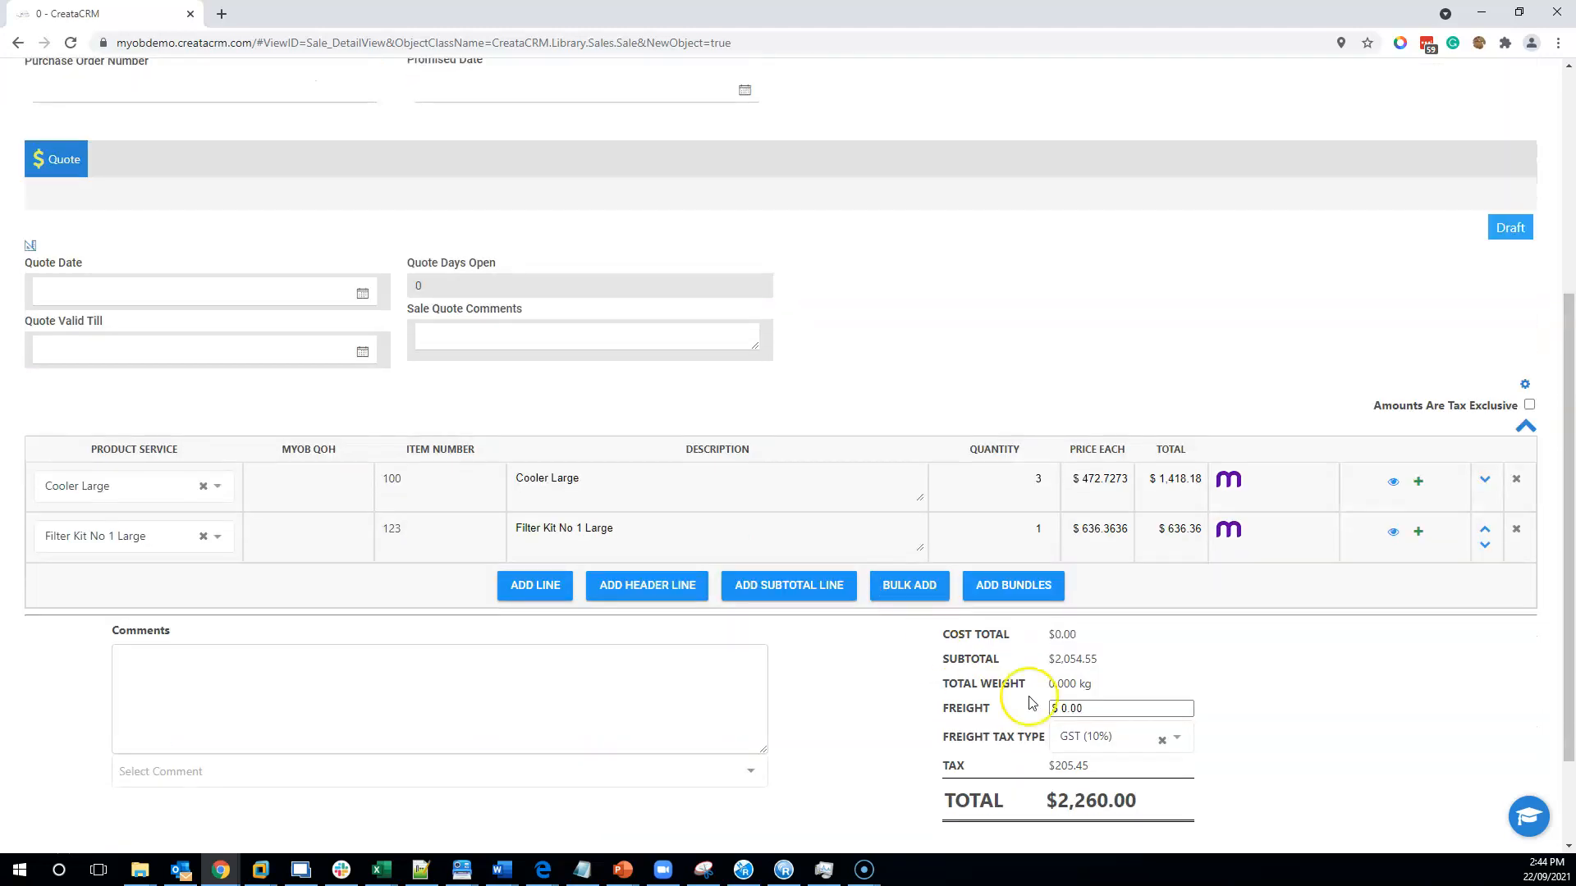
{"action": "scroll", "coordinate": [1021, 771], "scroll_direction": "up", "scroll_amount": 5}
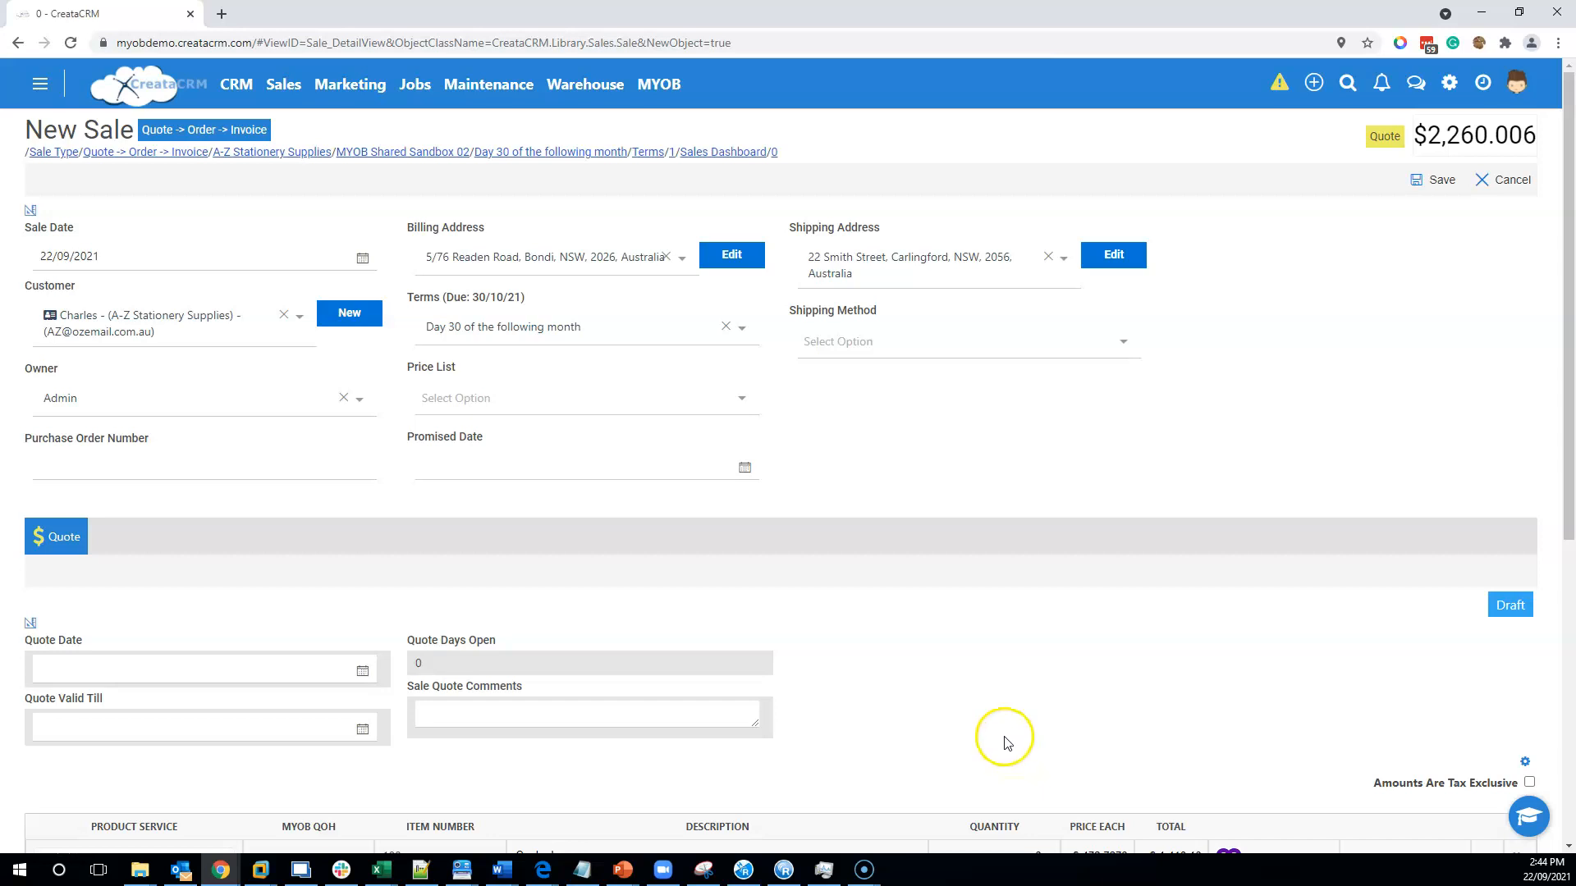
{"action": "left_click", "coordinate": [1428, 182]}
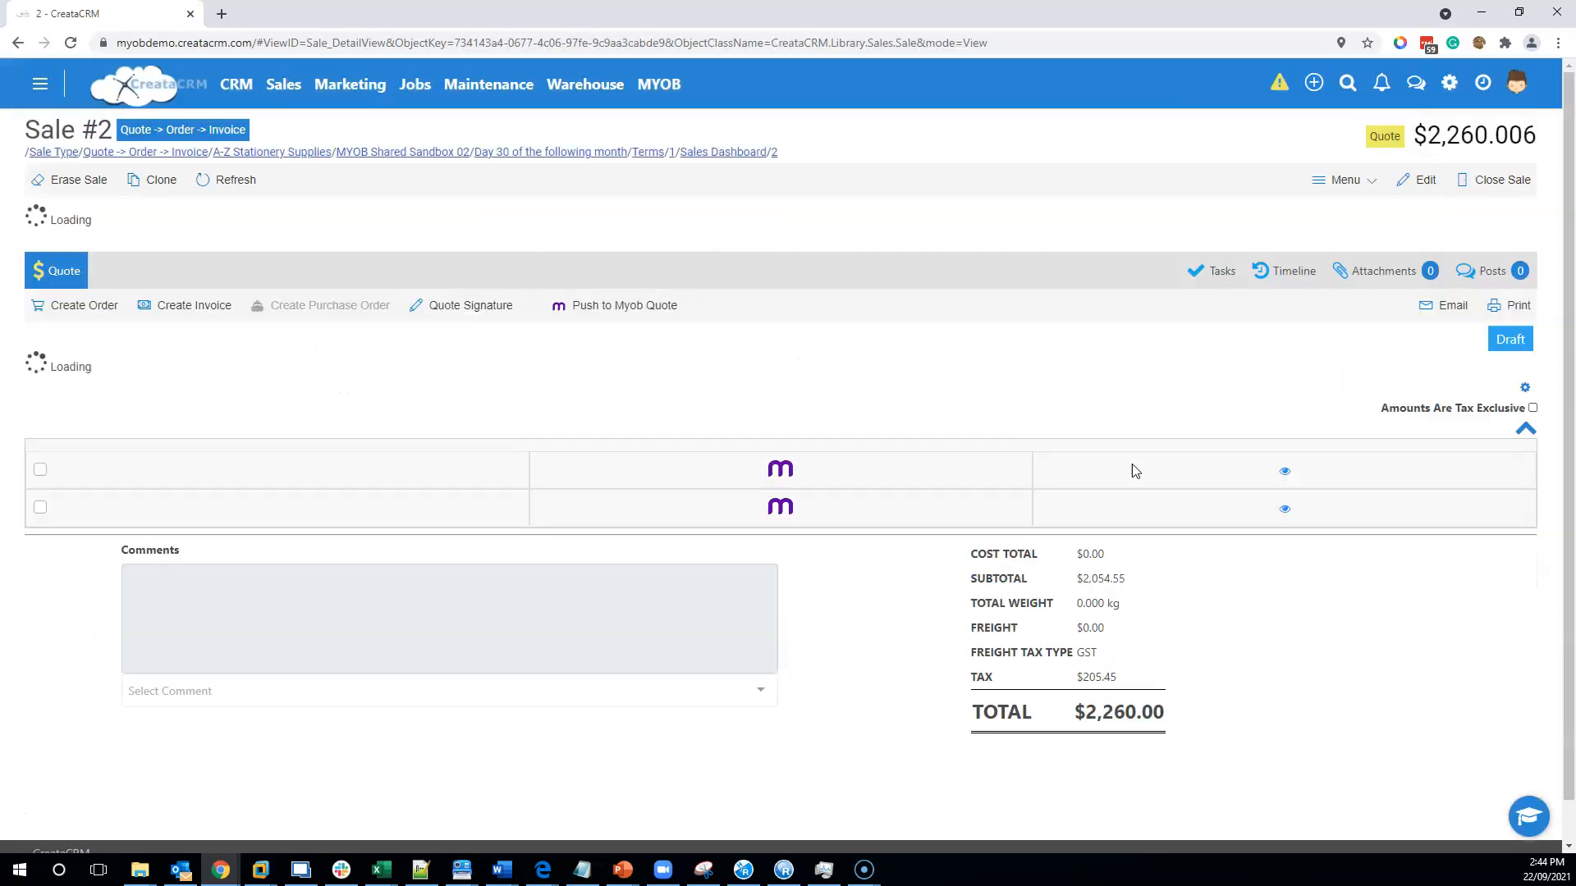
- Open the settings of the sale type Quote -> Order -> Invoice
{"action": "scroll", "coordinate": [1128, 466], "scroll_direction": "down", "scroll_amount": 3}
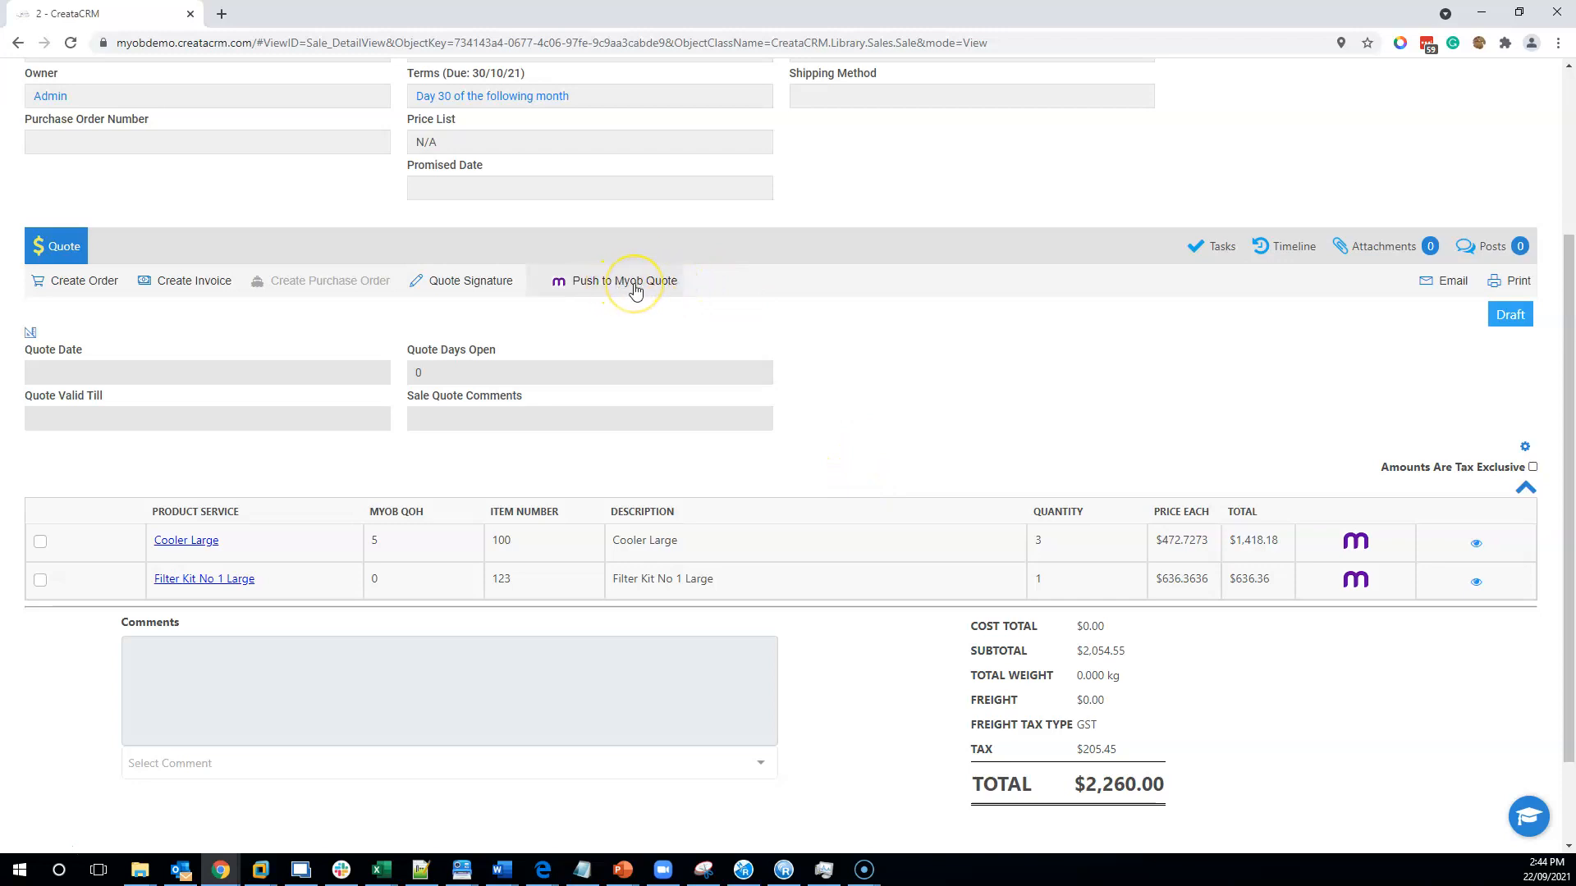
{"action": "scroll", "coordinate": [635, 291], "scroll_direction": "up", "scroll_amount": 3}
{"action": "left_click", "coordinate": [283, 85]}
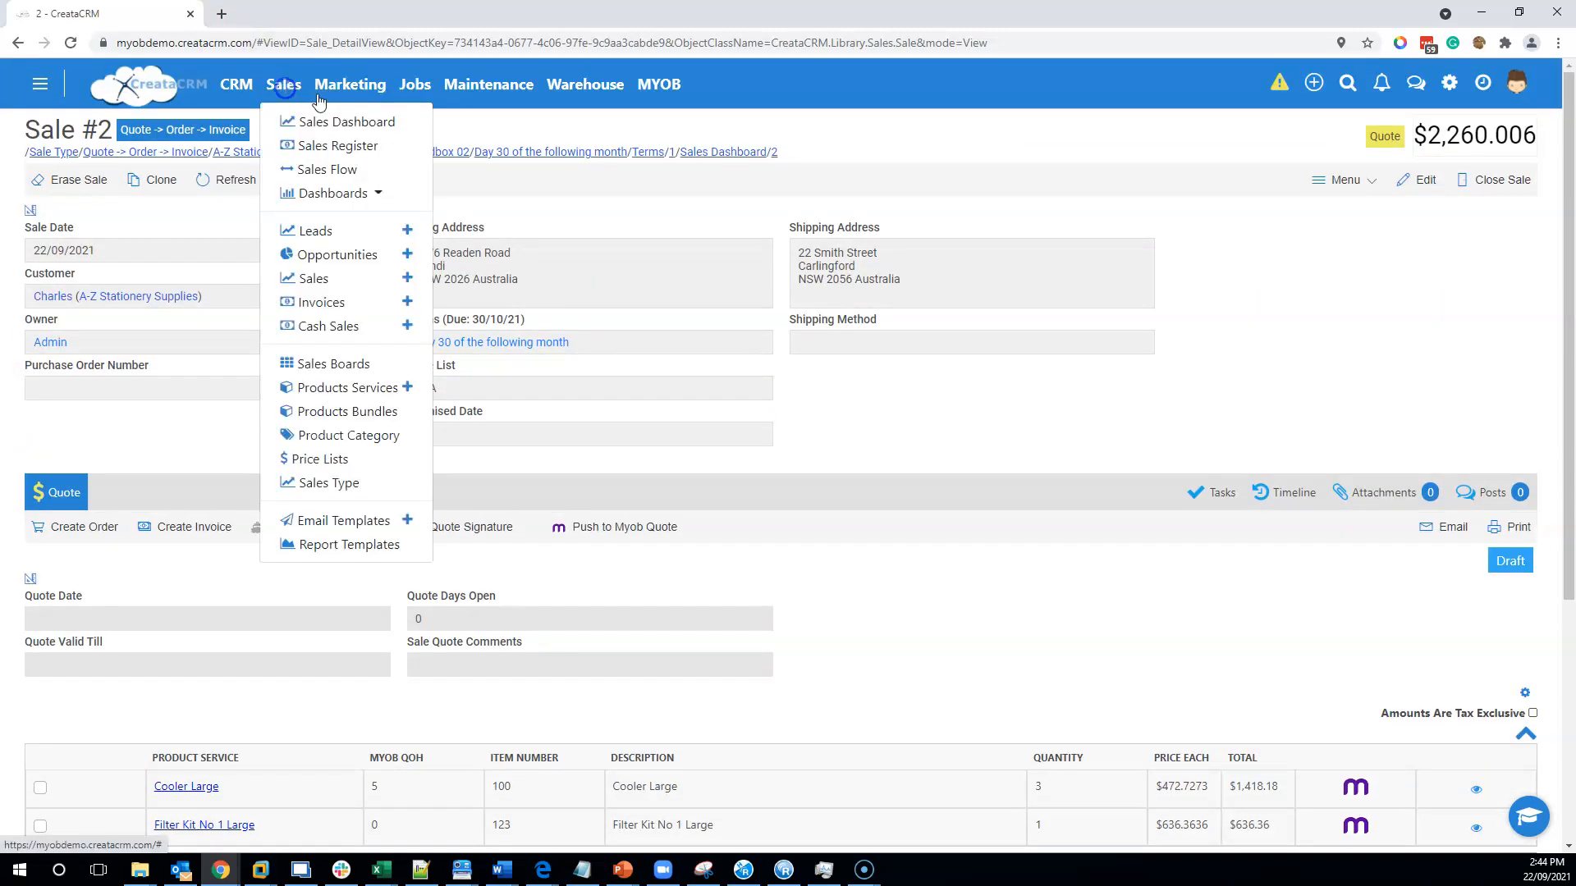
{"action": "left_click", "coordinate": [332, 484]}
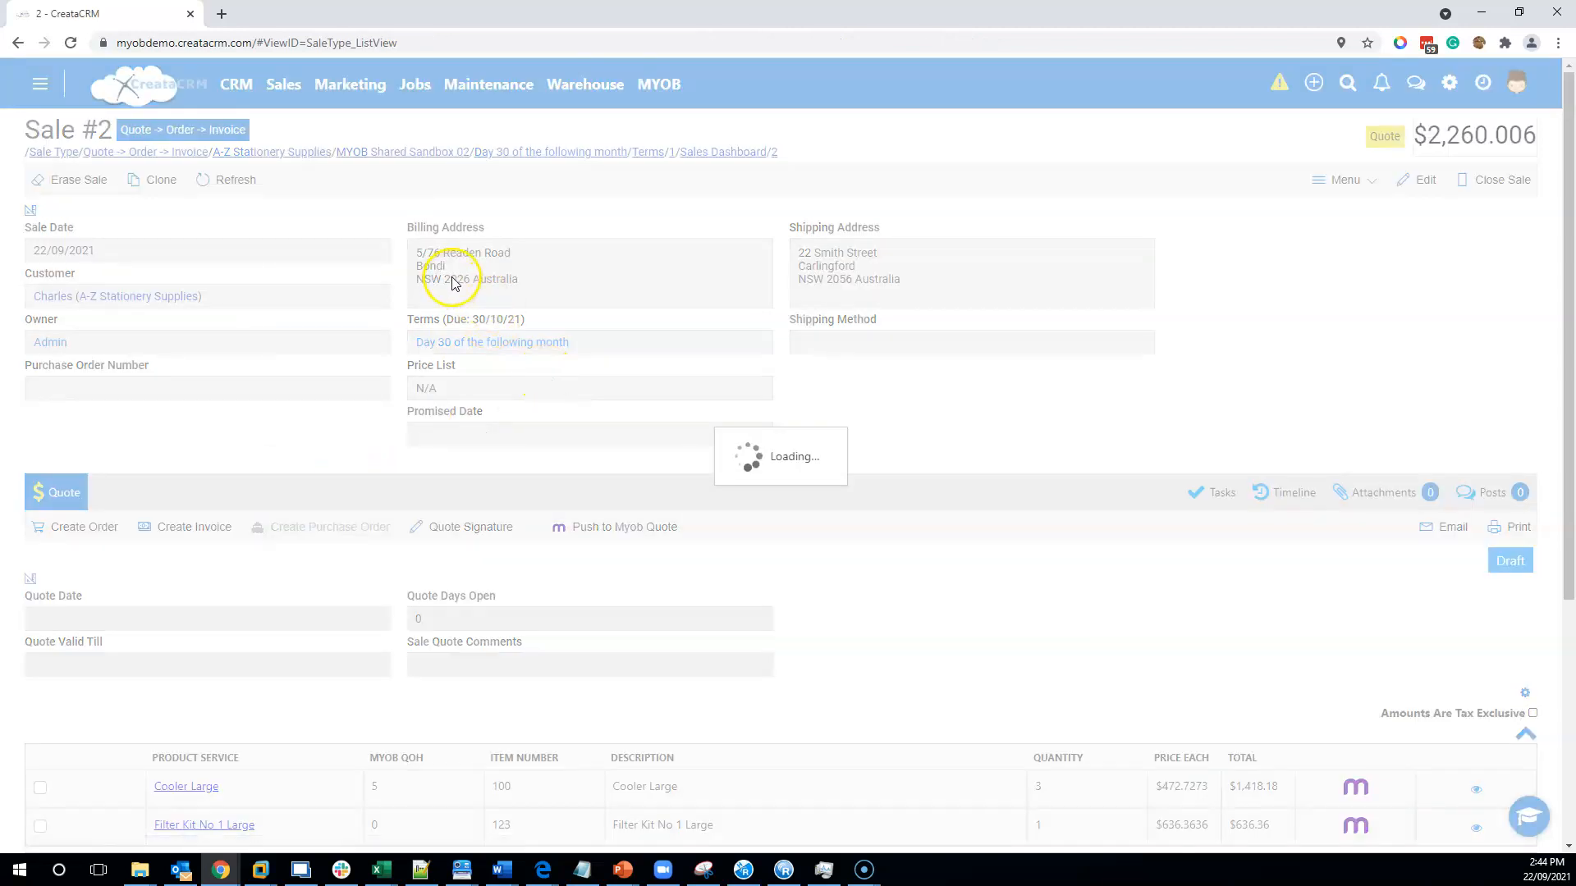
{"action": "double_click", "coordinate": [148, 626]}
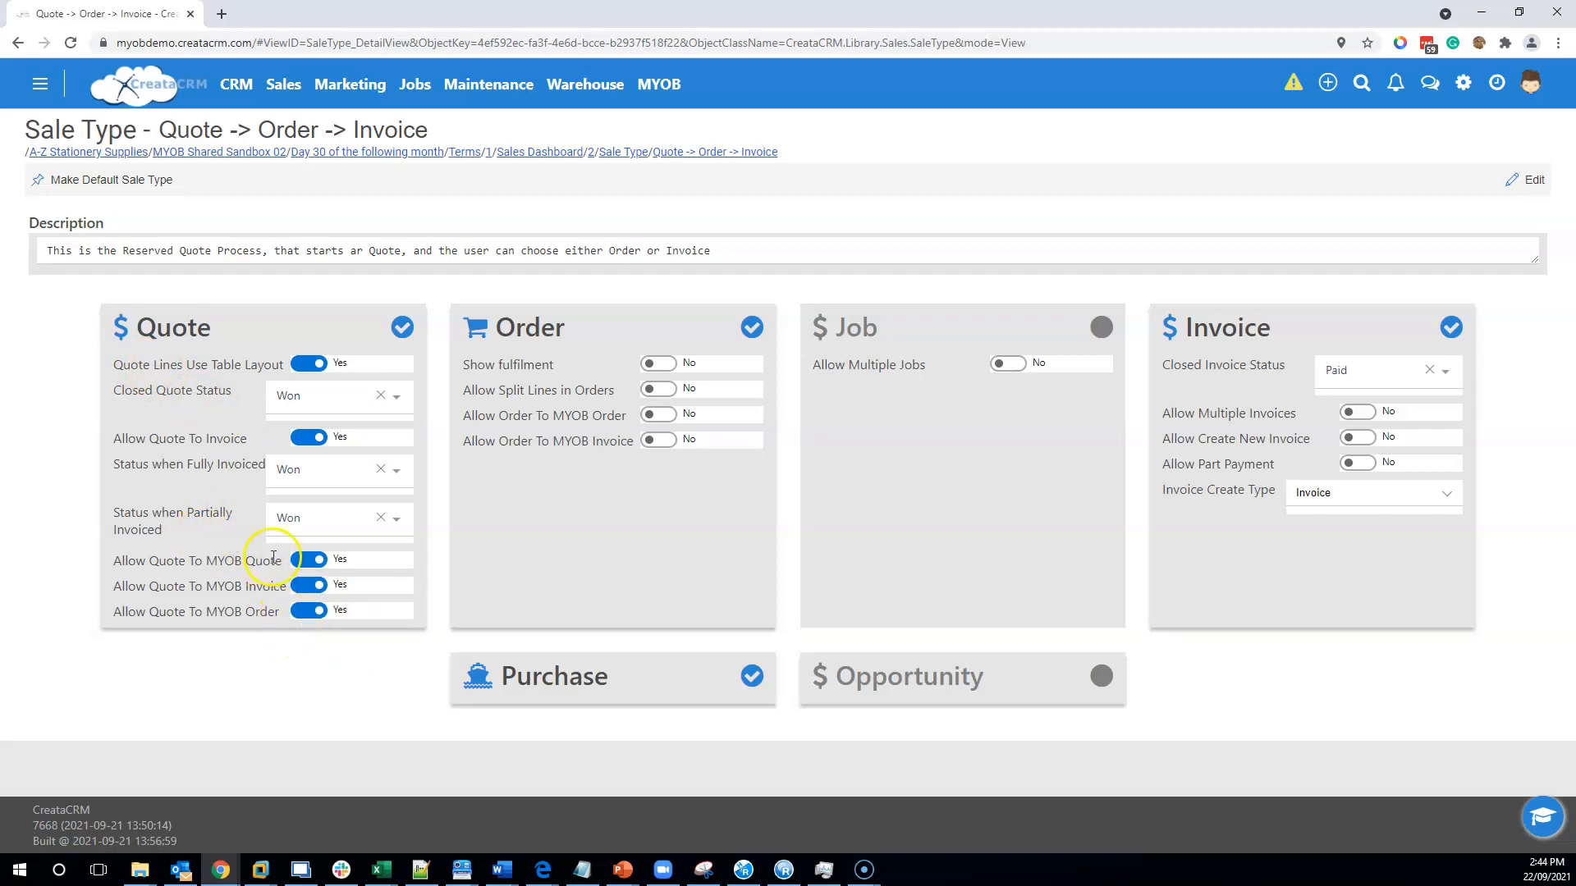
- Turn off Allow Quote To MYOB Quote and Allow Quote To MYOB Invoice, leaving only Allow Quote To MYOB Order on
{"action": "left_click", "coordinate": [298, 591]}
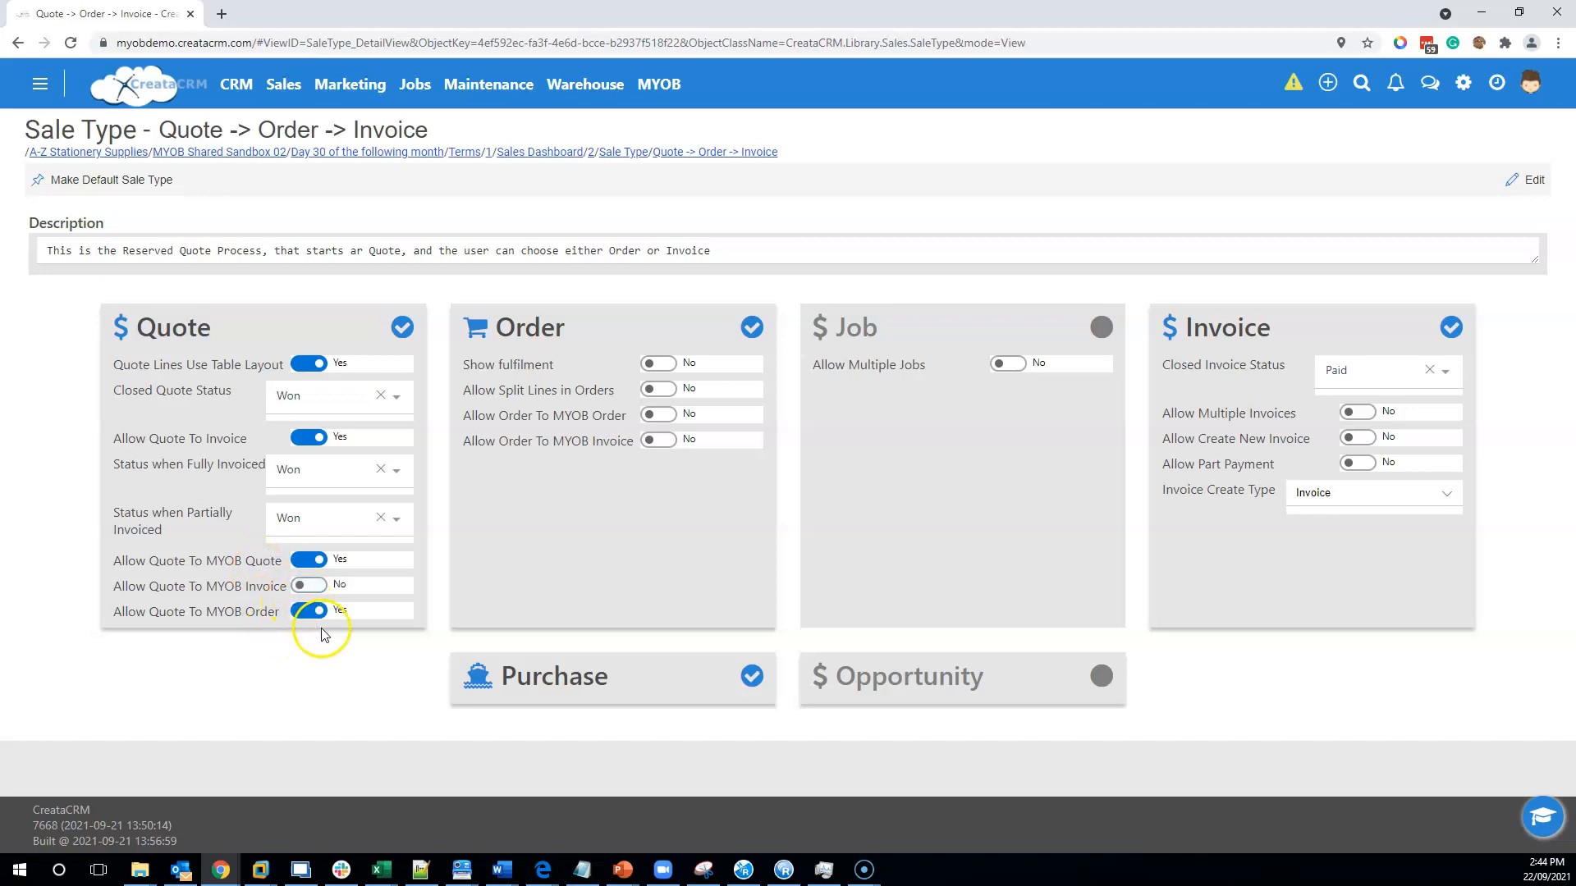
{"action": "left_click_drag", "start_coordinate": [321, 631], "coordinate": [318, 620]}
{"action": "left_click", "coordinate": [307, 616]}
{"action": "left_click", "coordinate": [274, 583]}
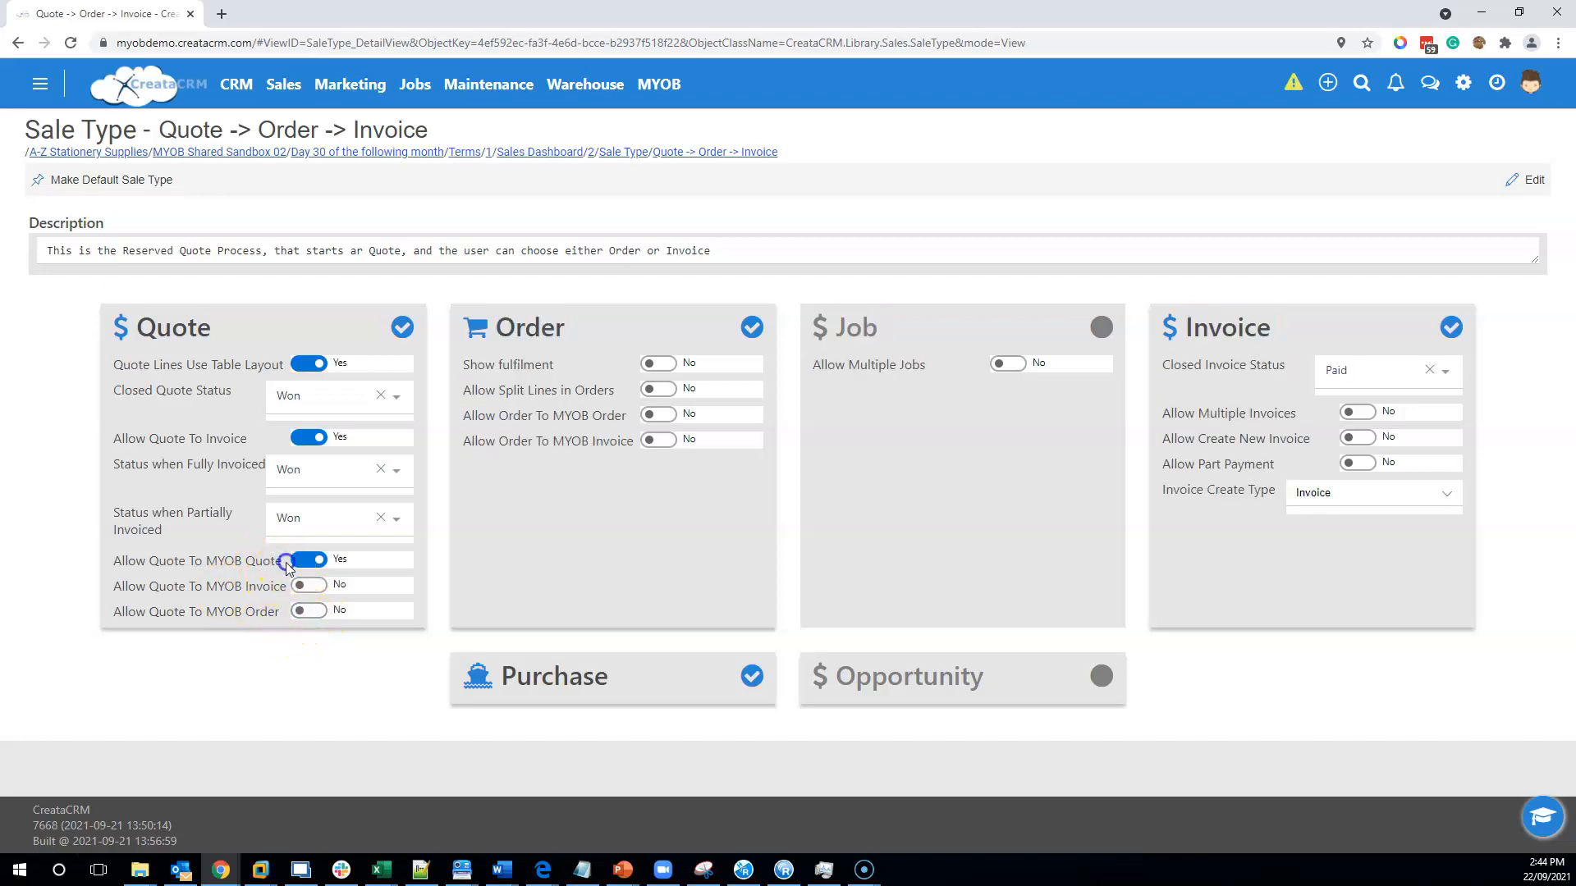
{"action": "left_click", "coordinate": [303, 584]}
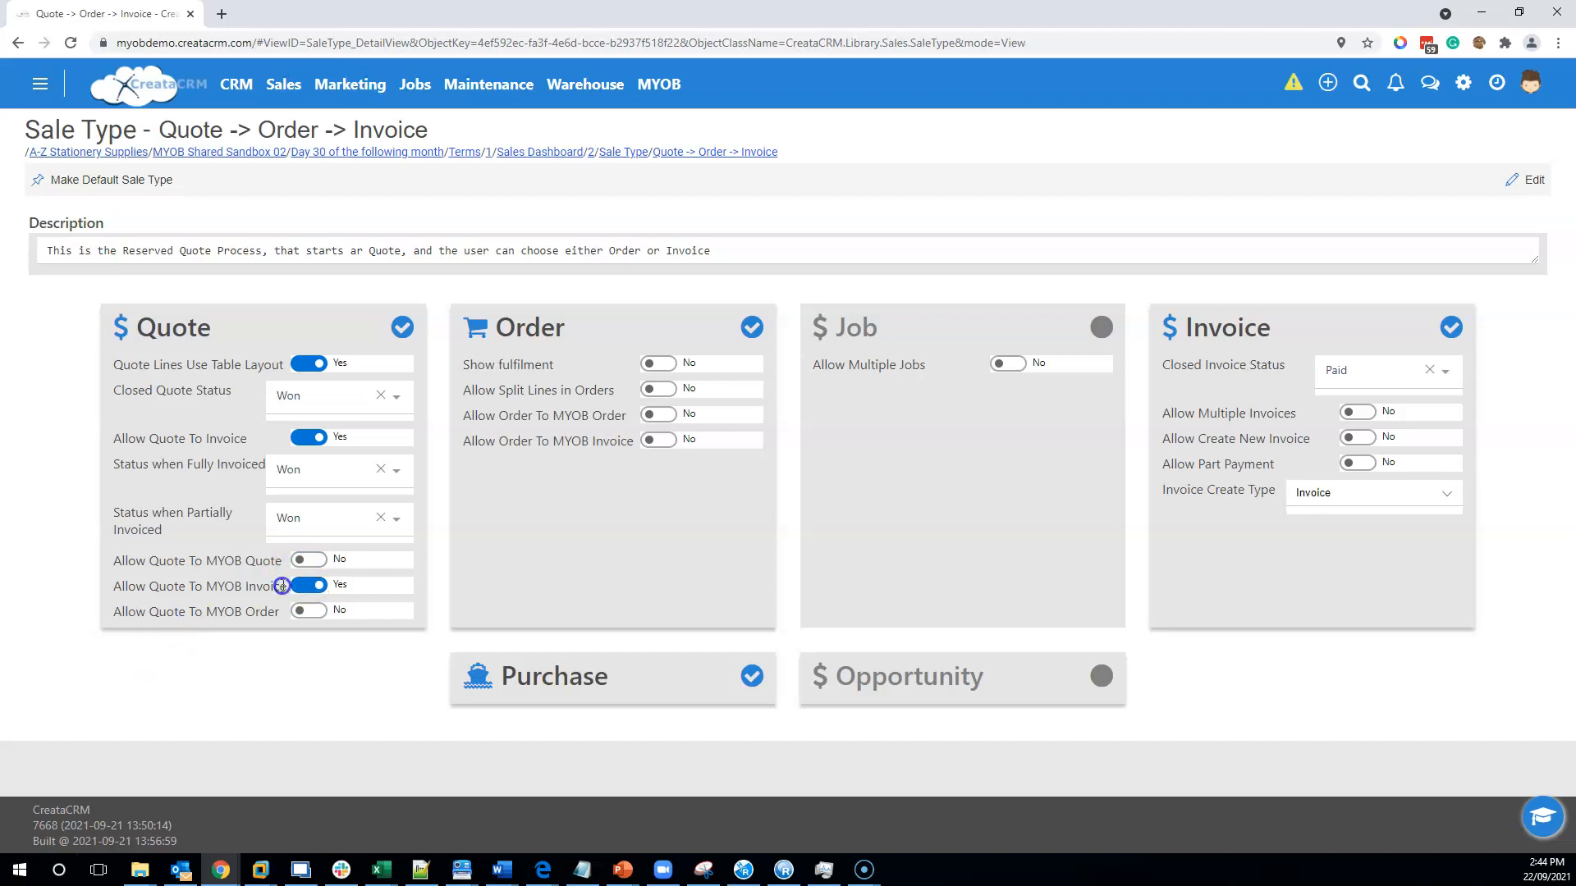
{"action": "left_click", "coordinate": [306, 610]}
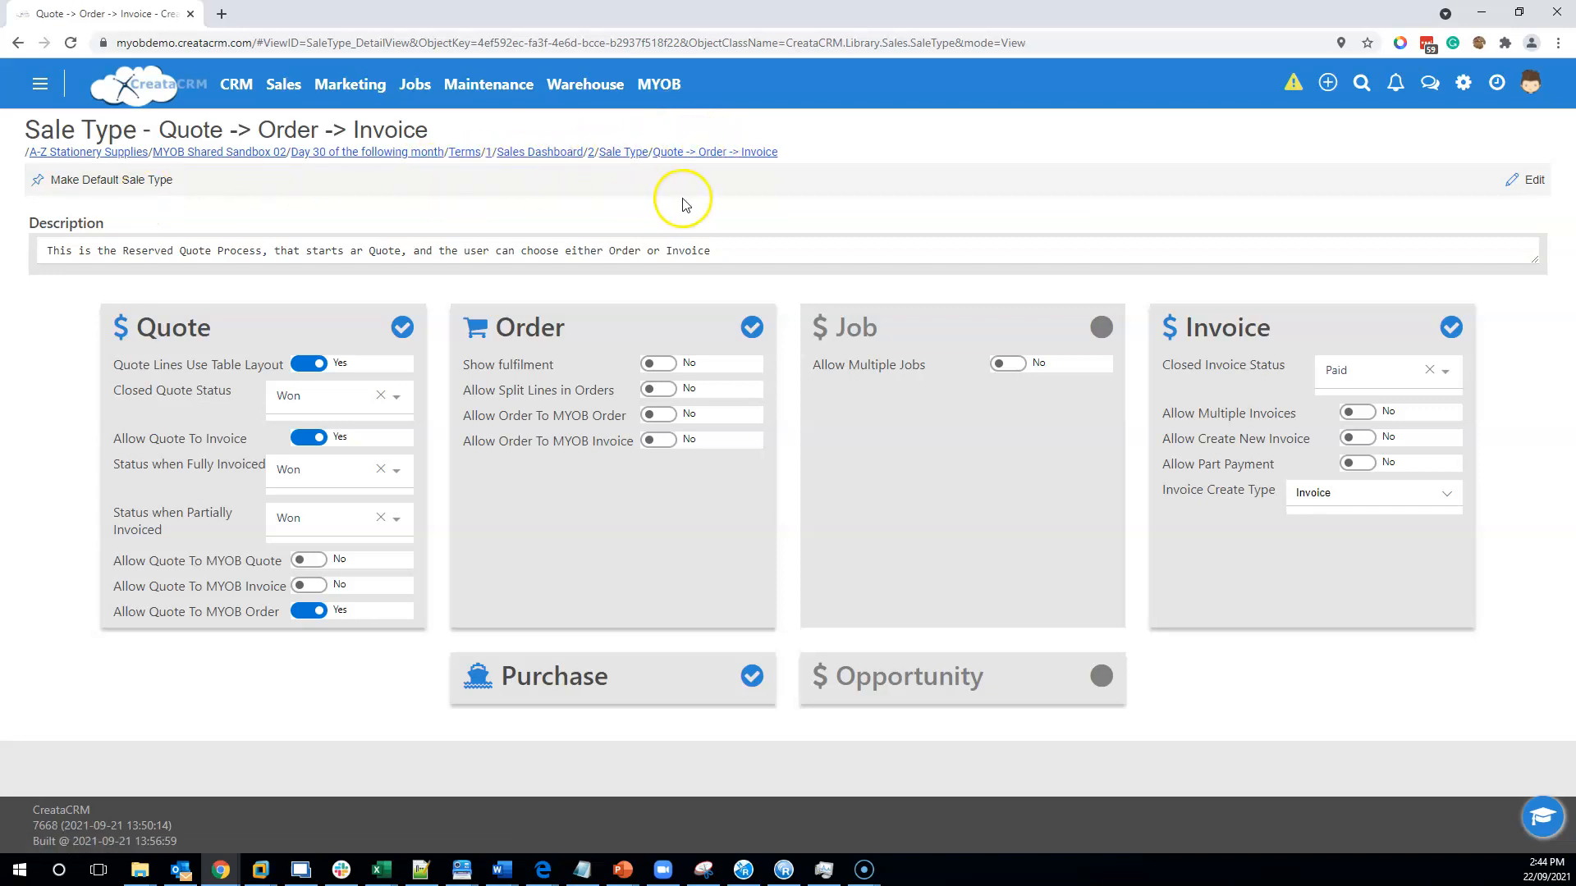
- Return to the saved sale and push its quote to MYOB as an order
{"action": "left_click", "coordinate": [593, 153]}
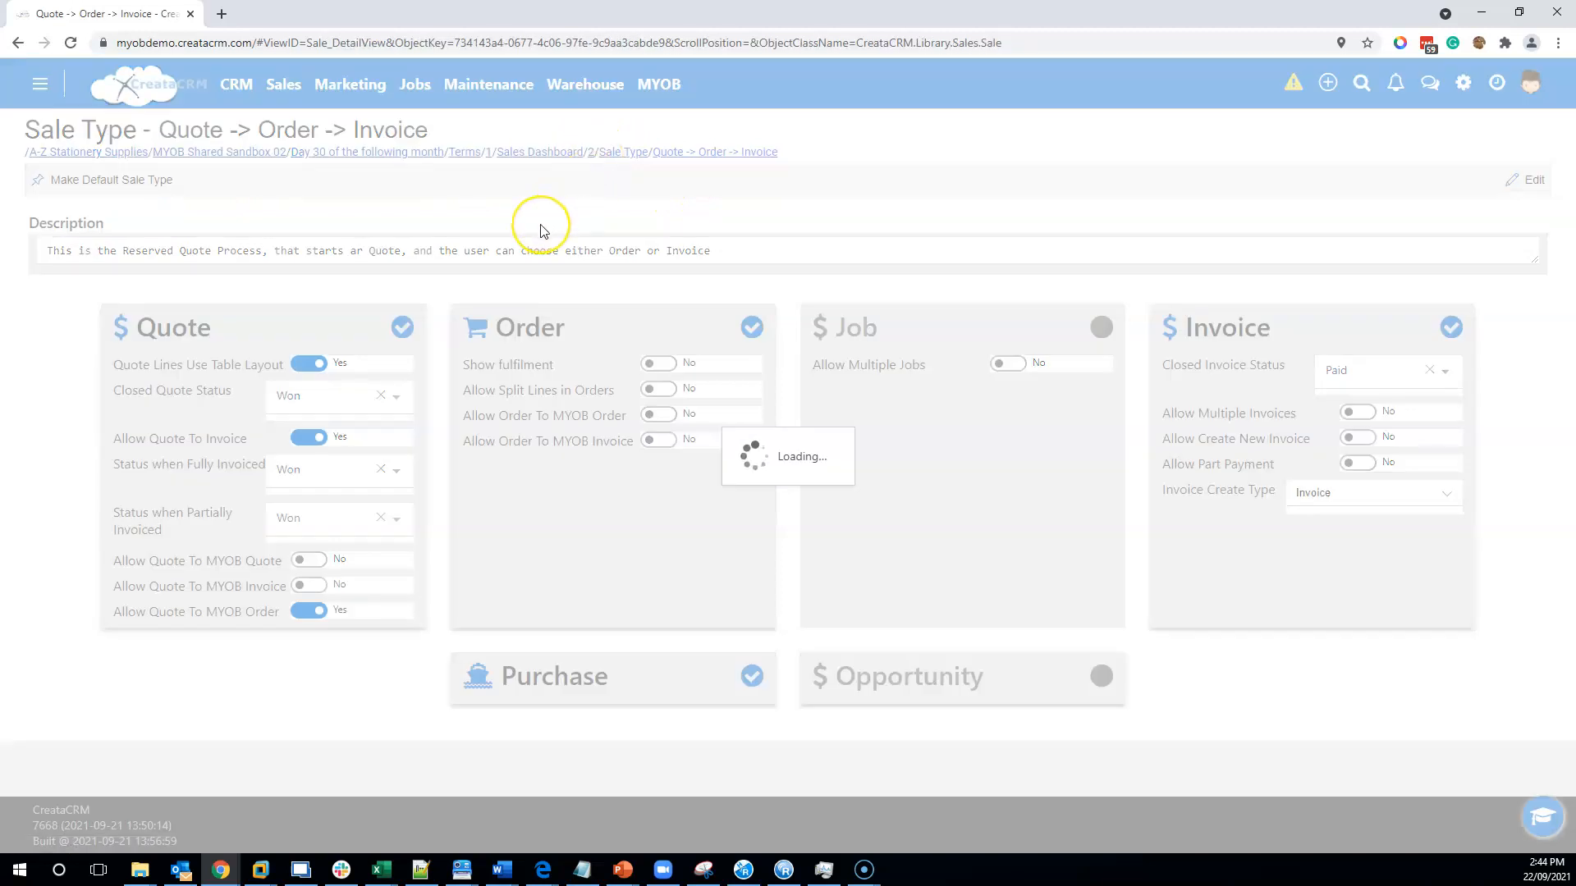
{"action": "scroll", "coordinate": [541, 231], "scroll_direction": "down", "scroll_amount": 3}
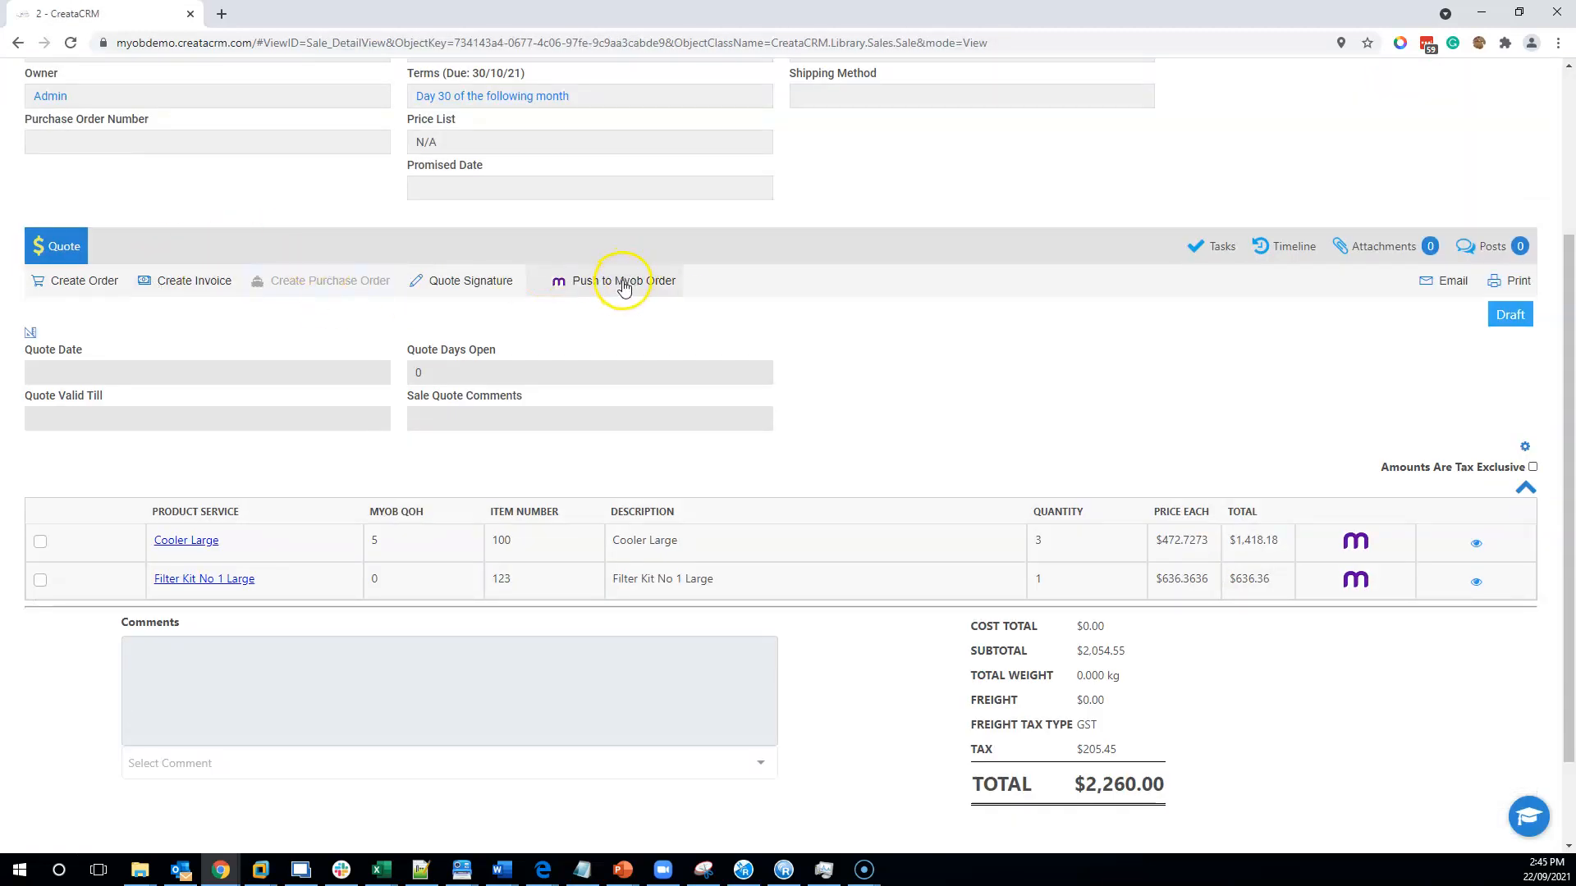
{"action": "left_click", "coordinate": [624, 284]}
{"action": "left_click", "coordinate": [775, 543]}
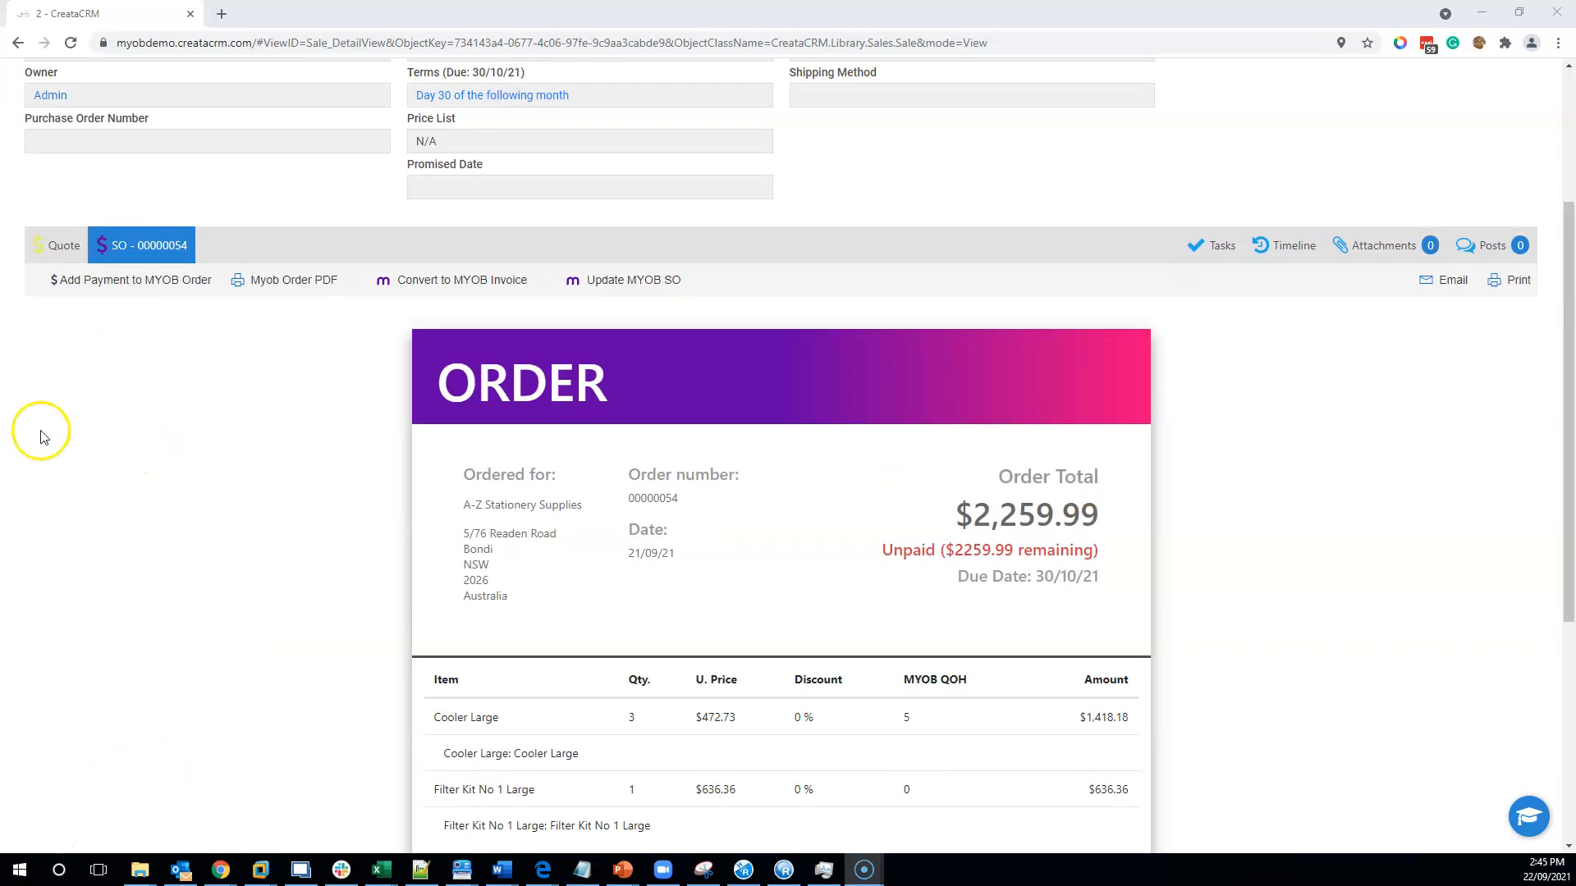
- Add a $1,000.00 payment with the memo "fsdsdfsfd" to the MYOB order
{"action": "left_click", "coordinate": [183, 278]}
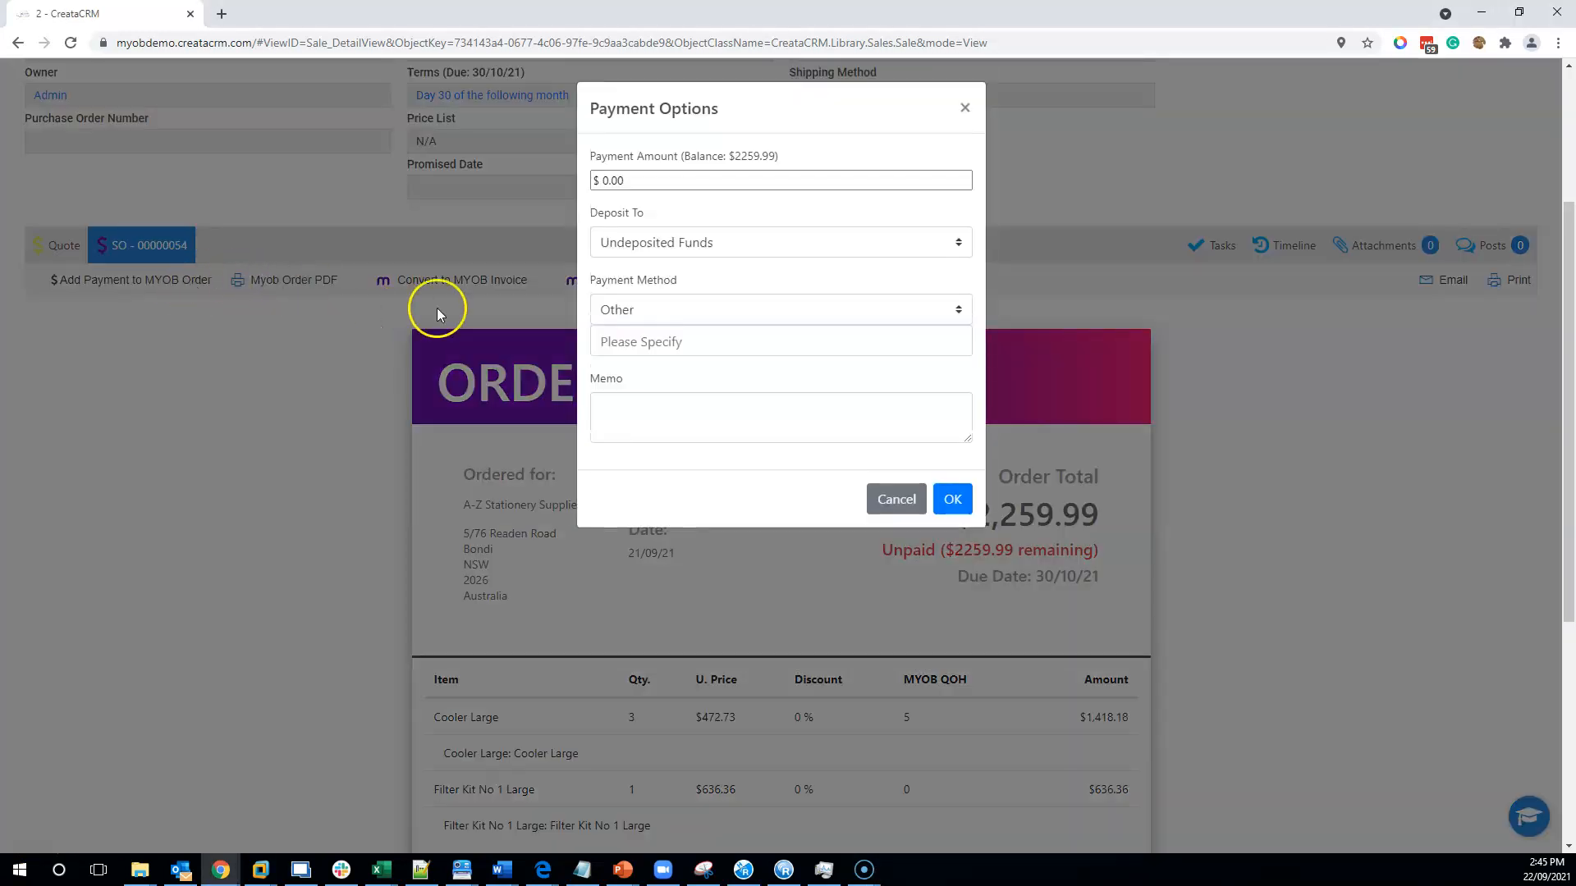
{"action": "left_click", "coordinate": [585, 178]}
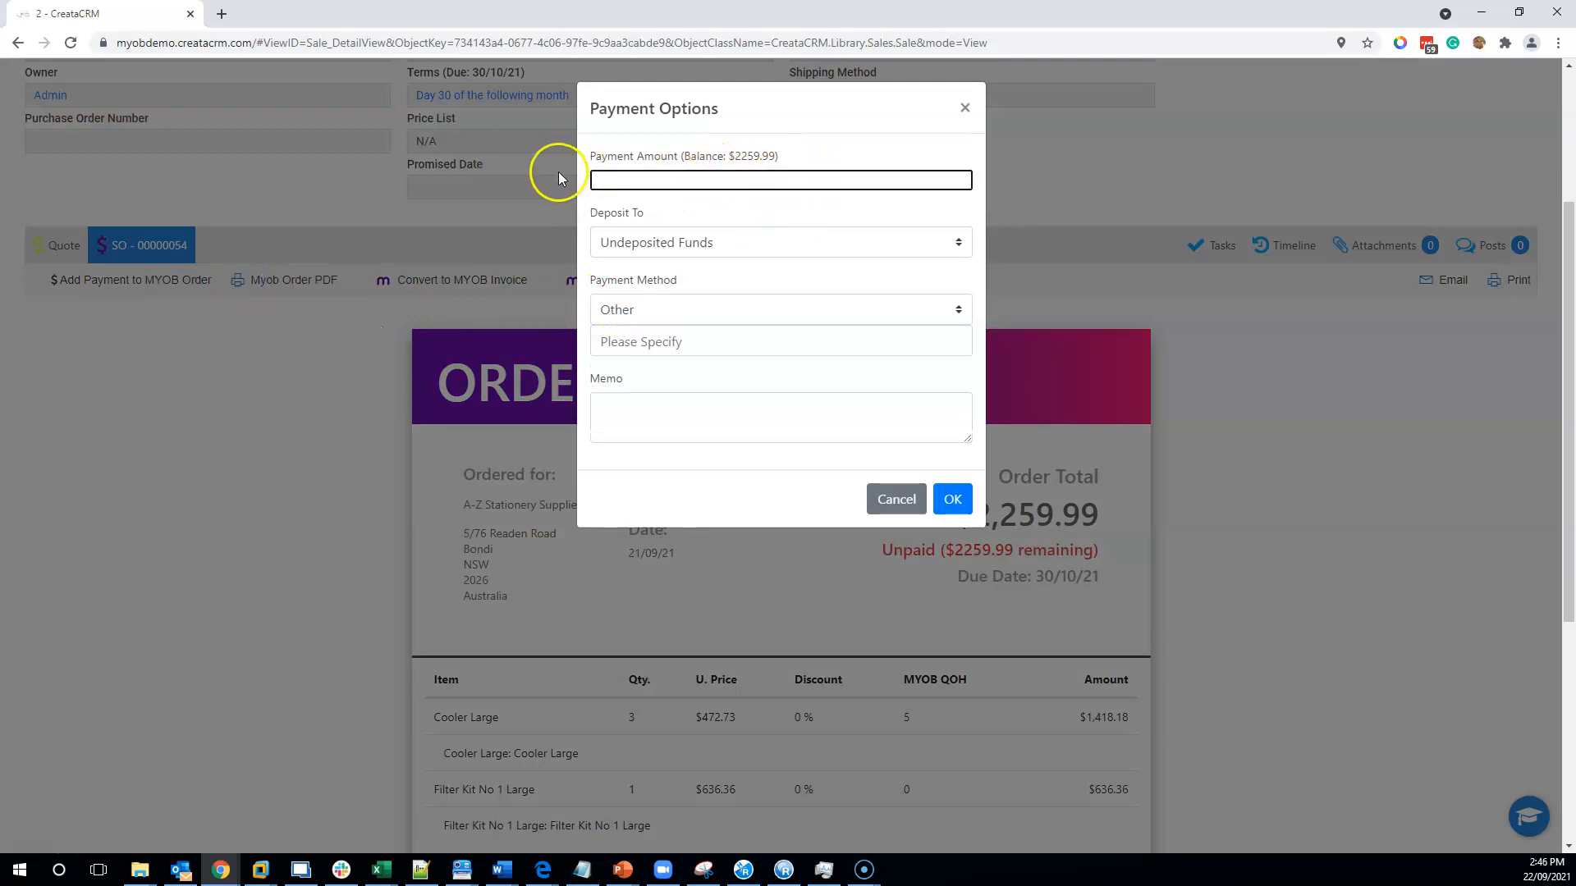
{"action": "type", "text": "1000"}
{"action": "left_click", "coordinate": [676, 400]}
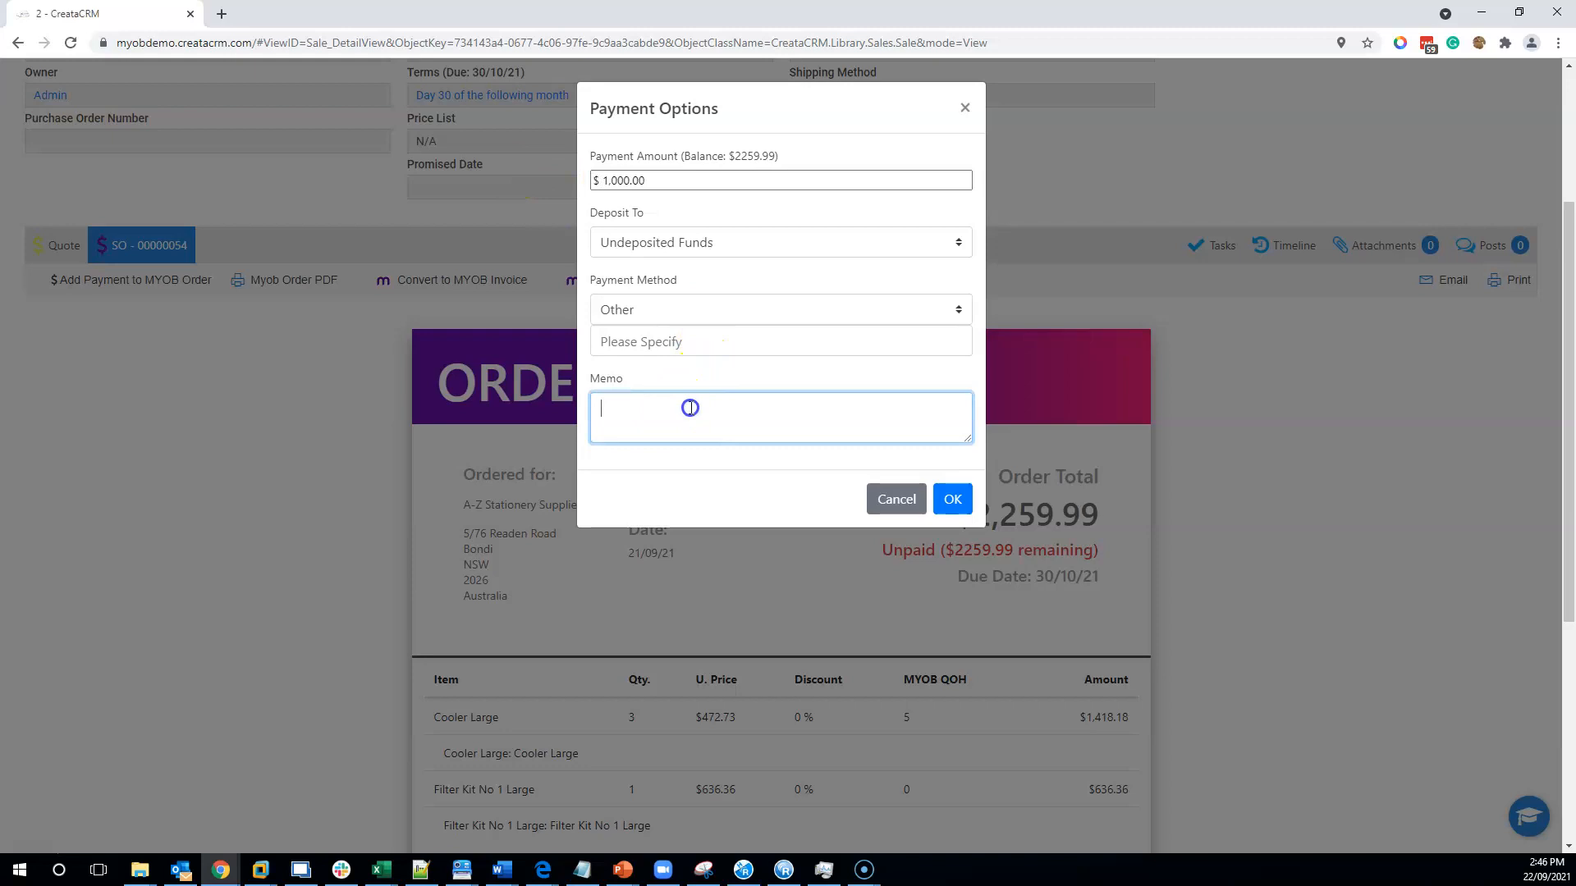
{"action": "type", "text": "fsdsdfsfd"}
{"action": "left_click", "coordinate": [951, 499]}
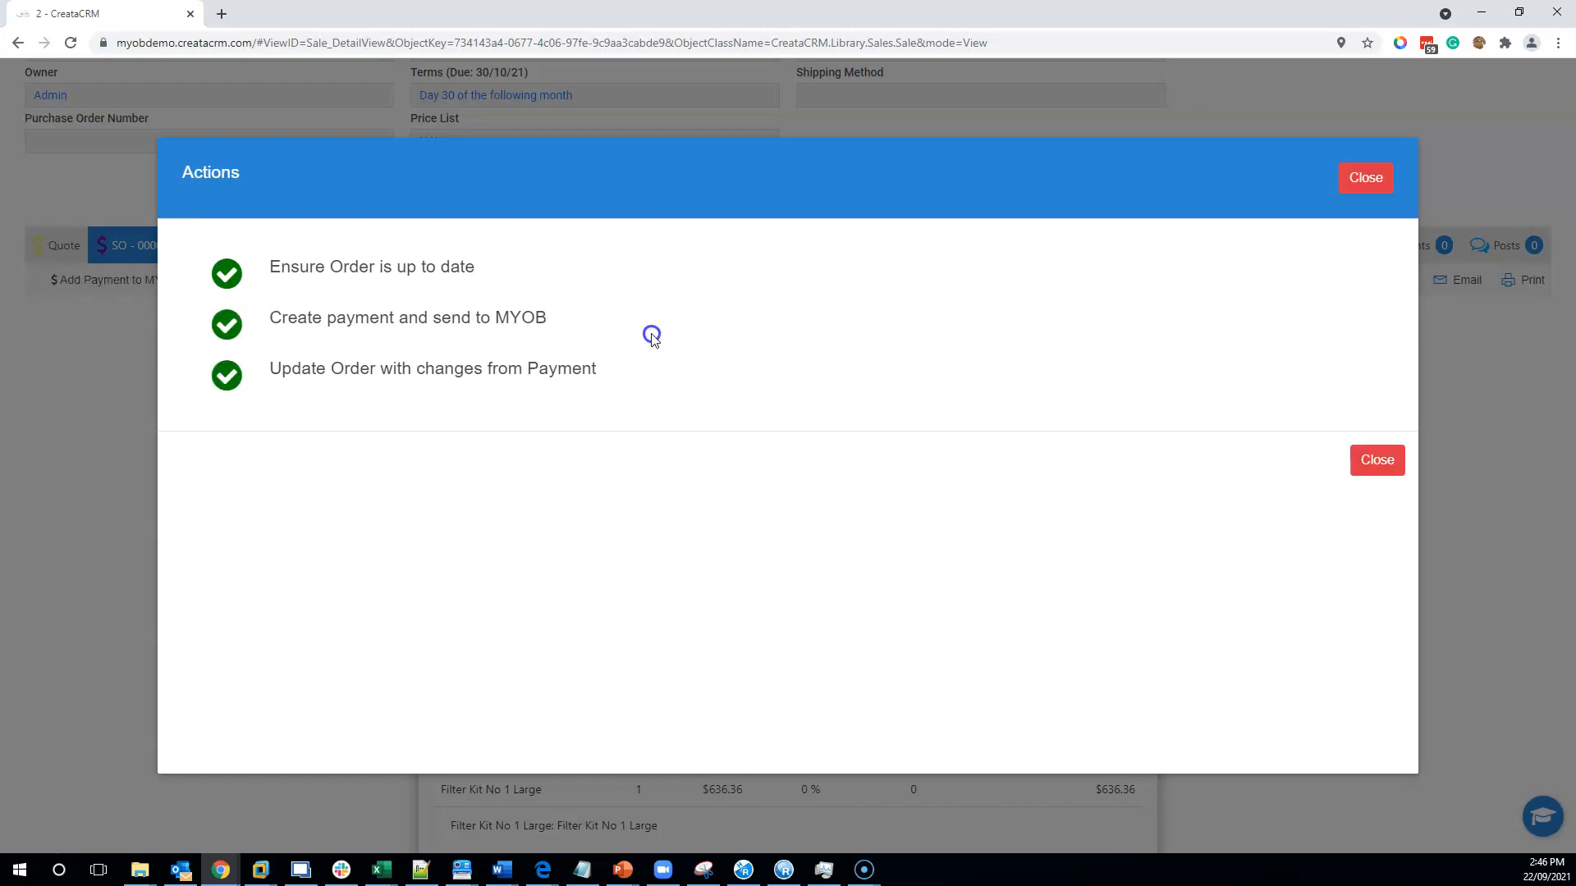
{"action": "left_click", "coordinate": [1375, 462]}
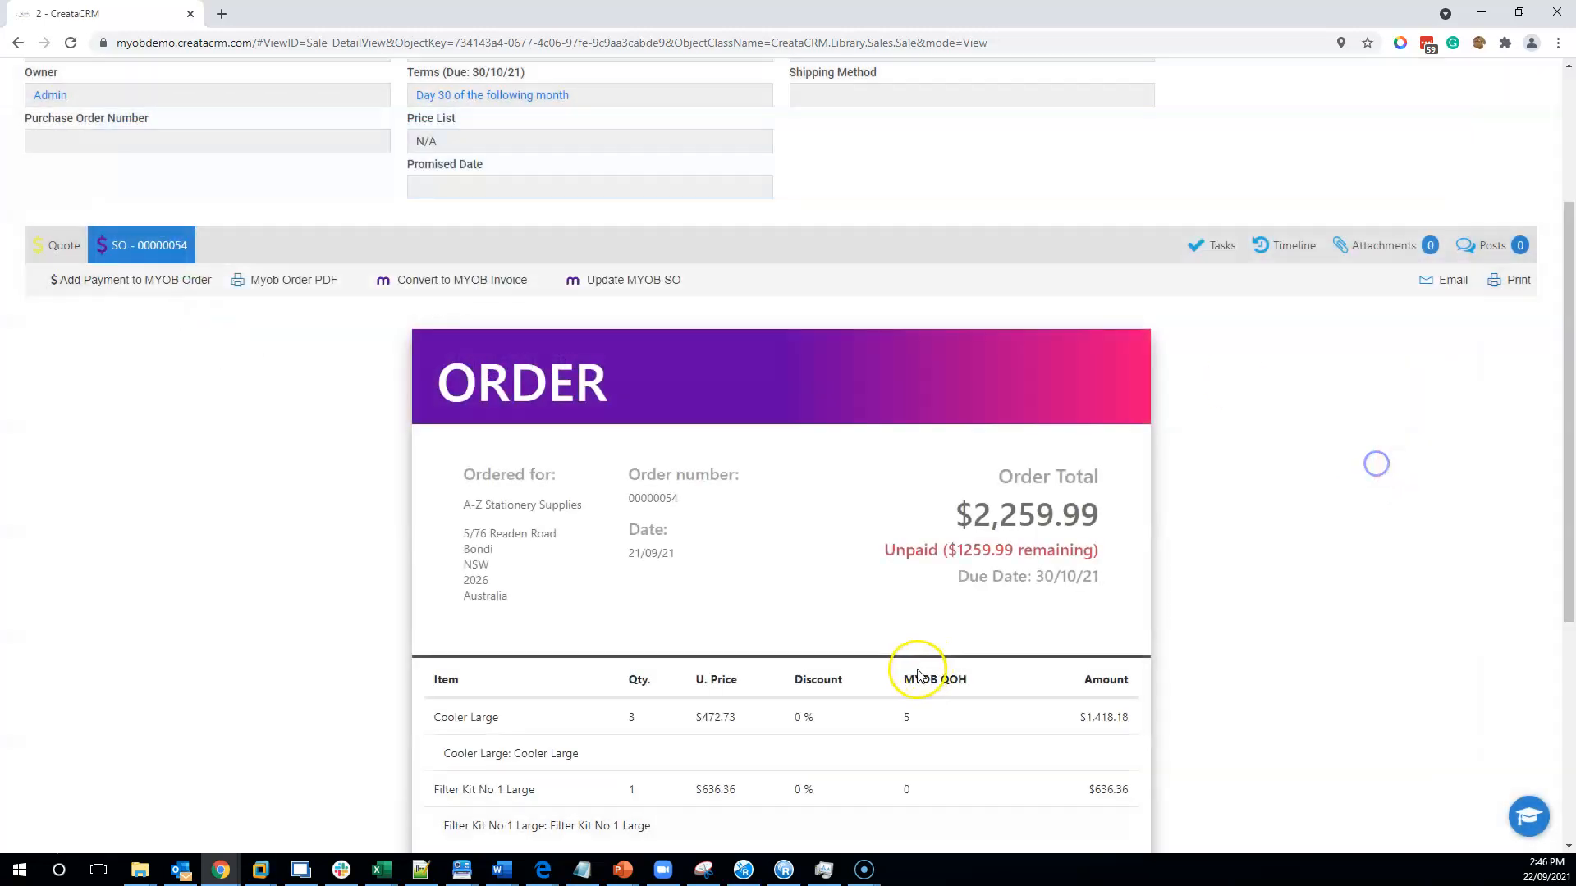
- Download the MYOB order PDF with the INCIIPRE-2009 Tax Inclusive Pre-Printed Inv form template
{"action": "scroll", "coordinate": [860, 699], "scroll_direction": "down", "scroll_amount": 5}
{"action": "left_click_drag", "start_coordinate": [1084, 660], "coordinate": [1146, 669]}
{"action": "left_click", "coordinate": [1147, 669]}
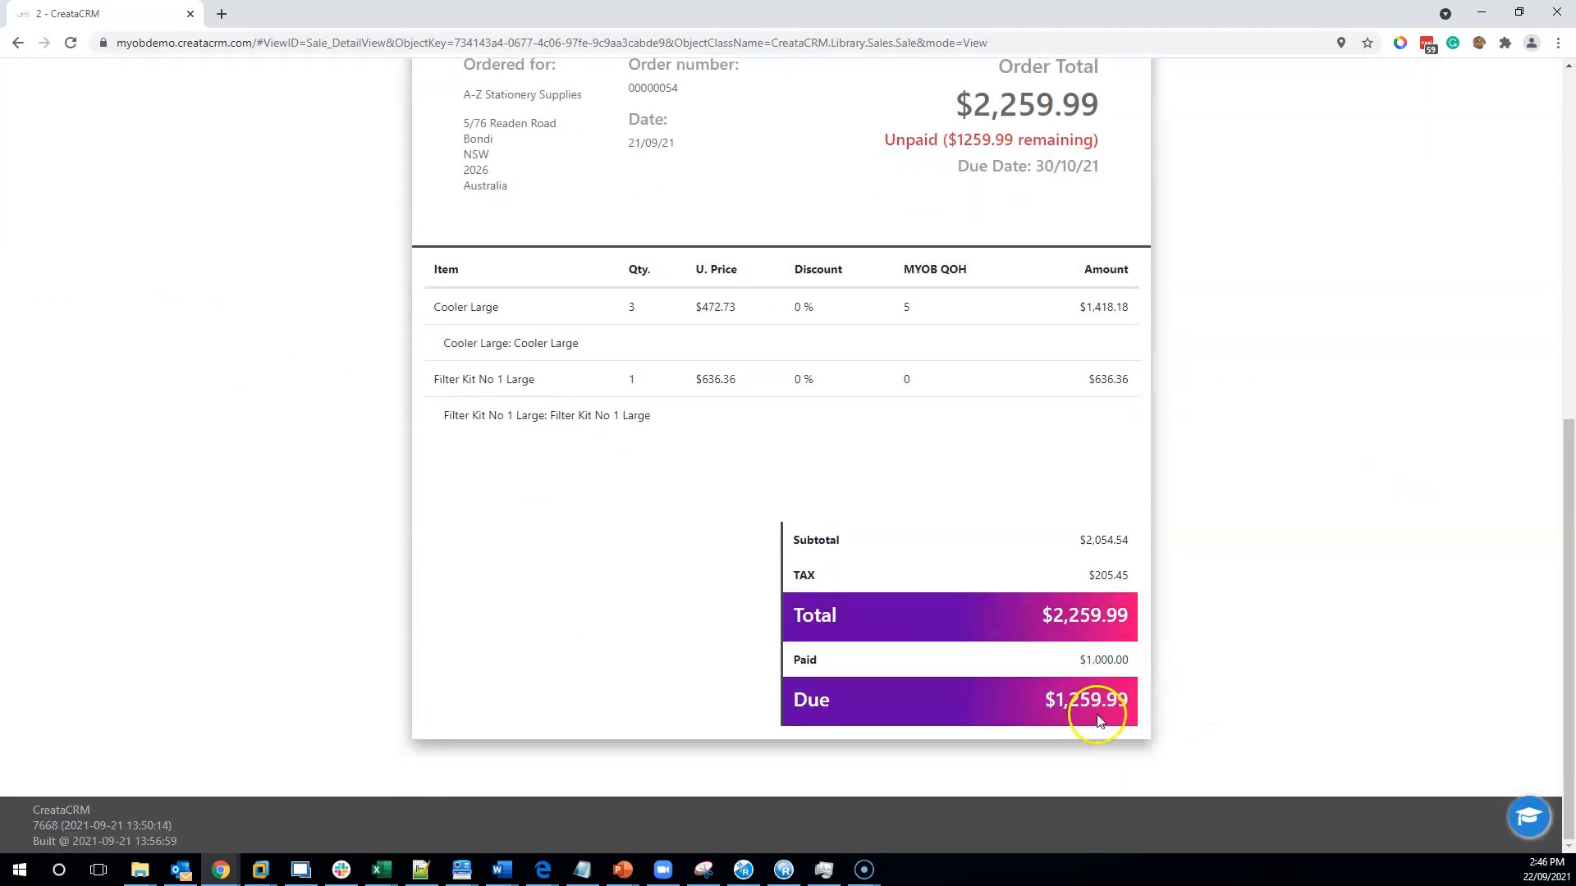
{"action": "scroll", "coordinate": [1101, 712], "scroll_direction": "up", "scroll_amount": 1}
{"action": "scroll", "coordinate": [1101, 712], "scroll_direction": "up", "scroll_amount": 5}
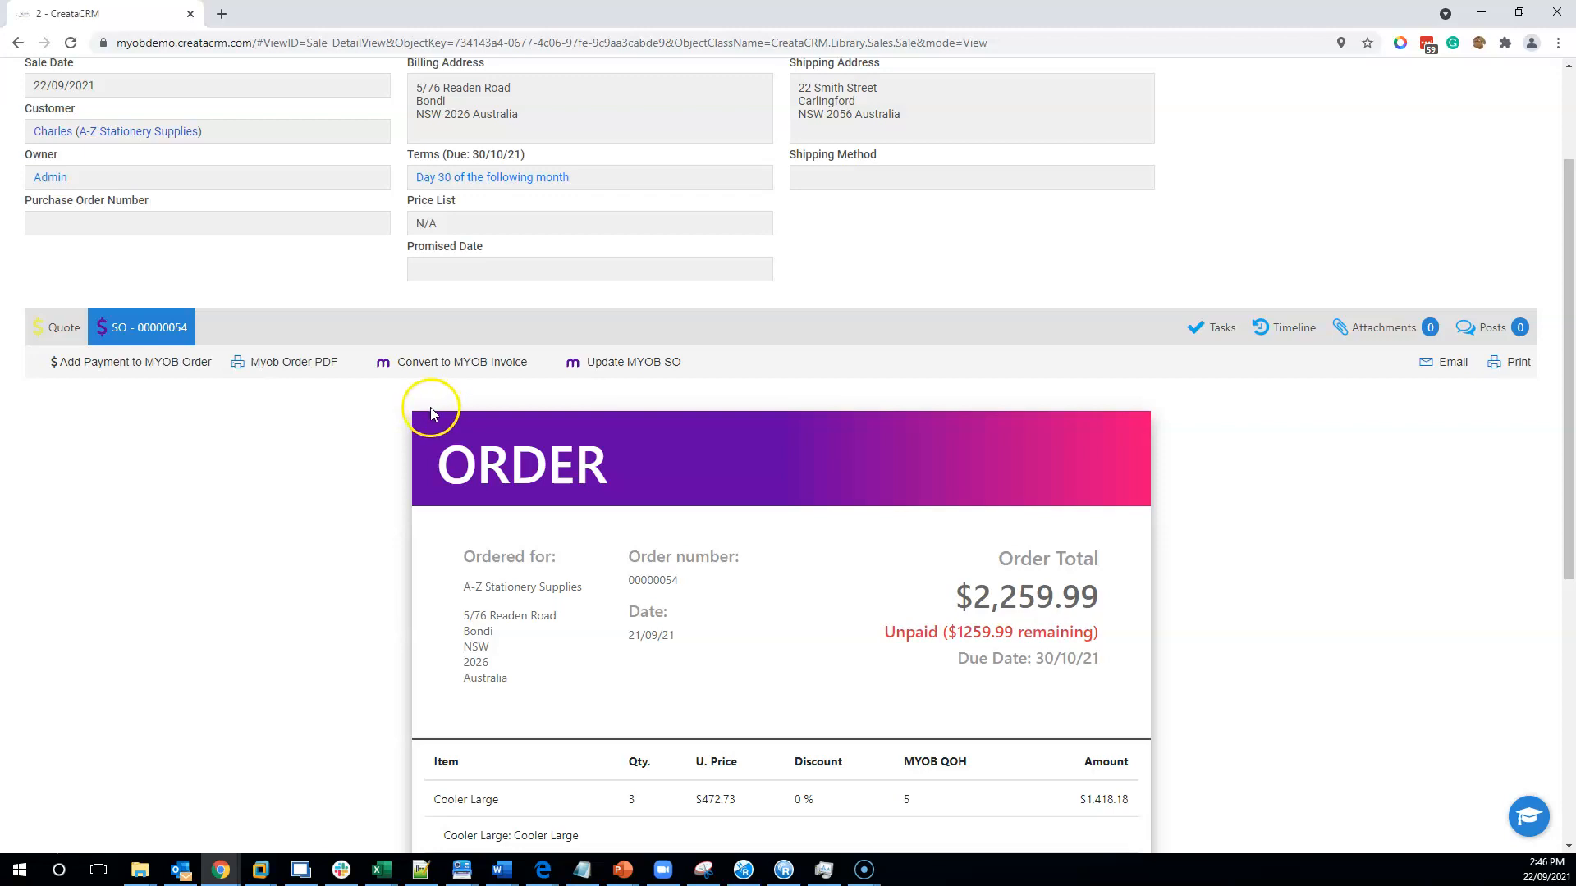
{"action": "left_click", "coordinate": [283, 376]}
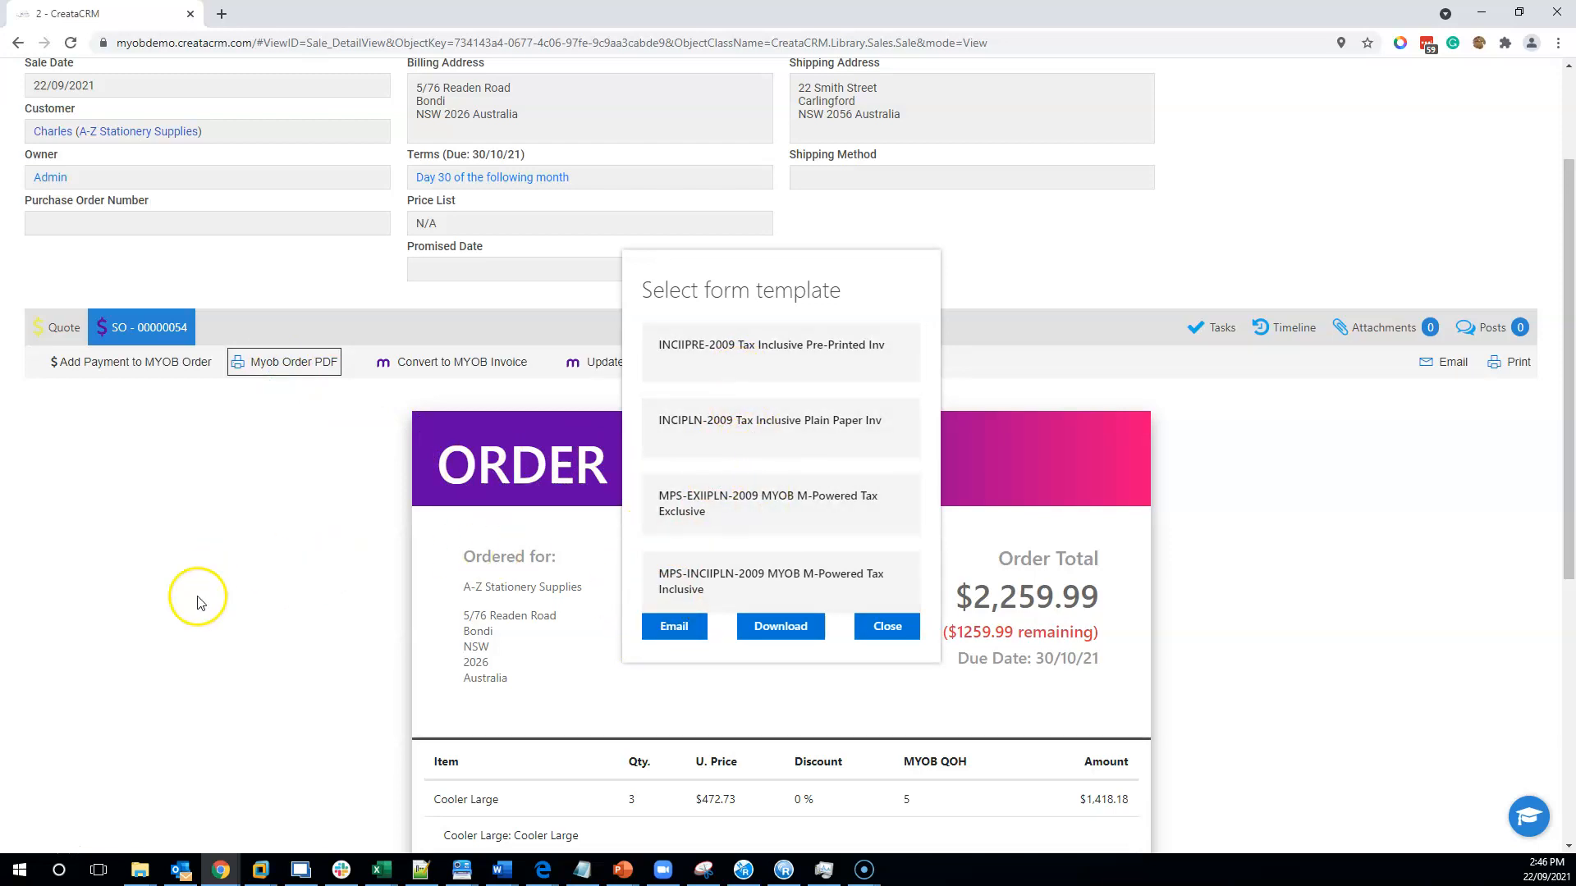
{"action": "left_click", "coordinate": [738, 366]}
{"action": "left_click", "coordinate": [775, 627]}
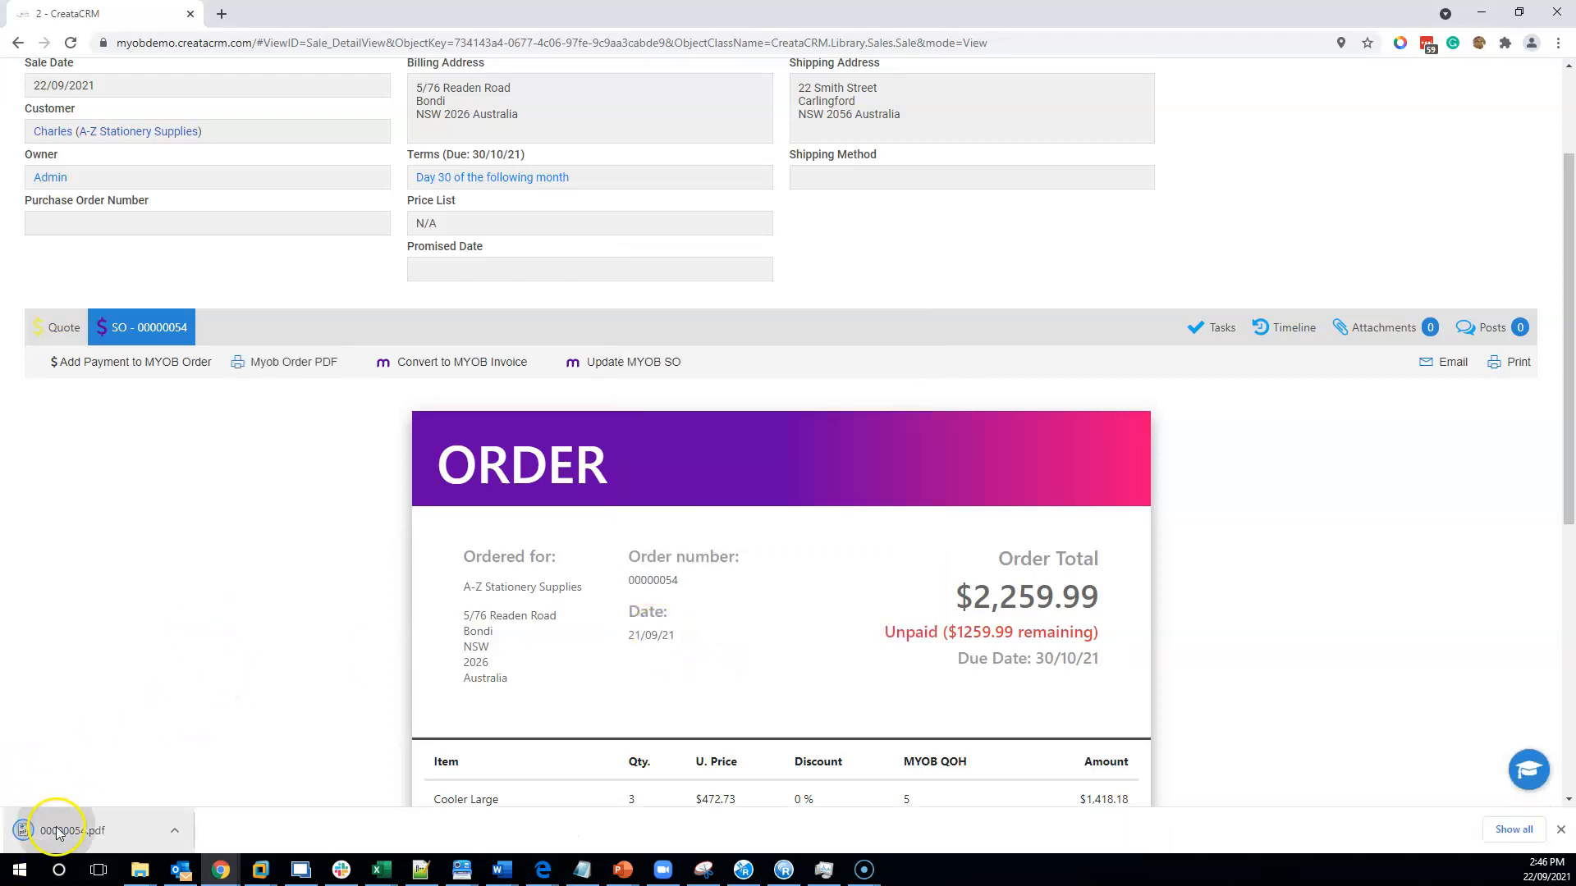
- Open the downloaded order PDF, review its line items and totals, and close it
{"action": "left_click", "coordinate": [57, 832]}
{"action": "scroll", "coordinate": [476, 638], "scroll_direction": "down", "scroll_amount": 3}
{"action": "scroll", "coordinate": [479, 641], "scroll_direction": "up", "scroll_amount": 2}
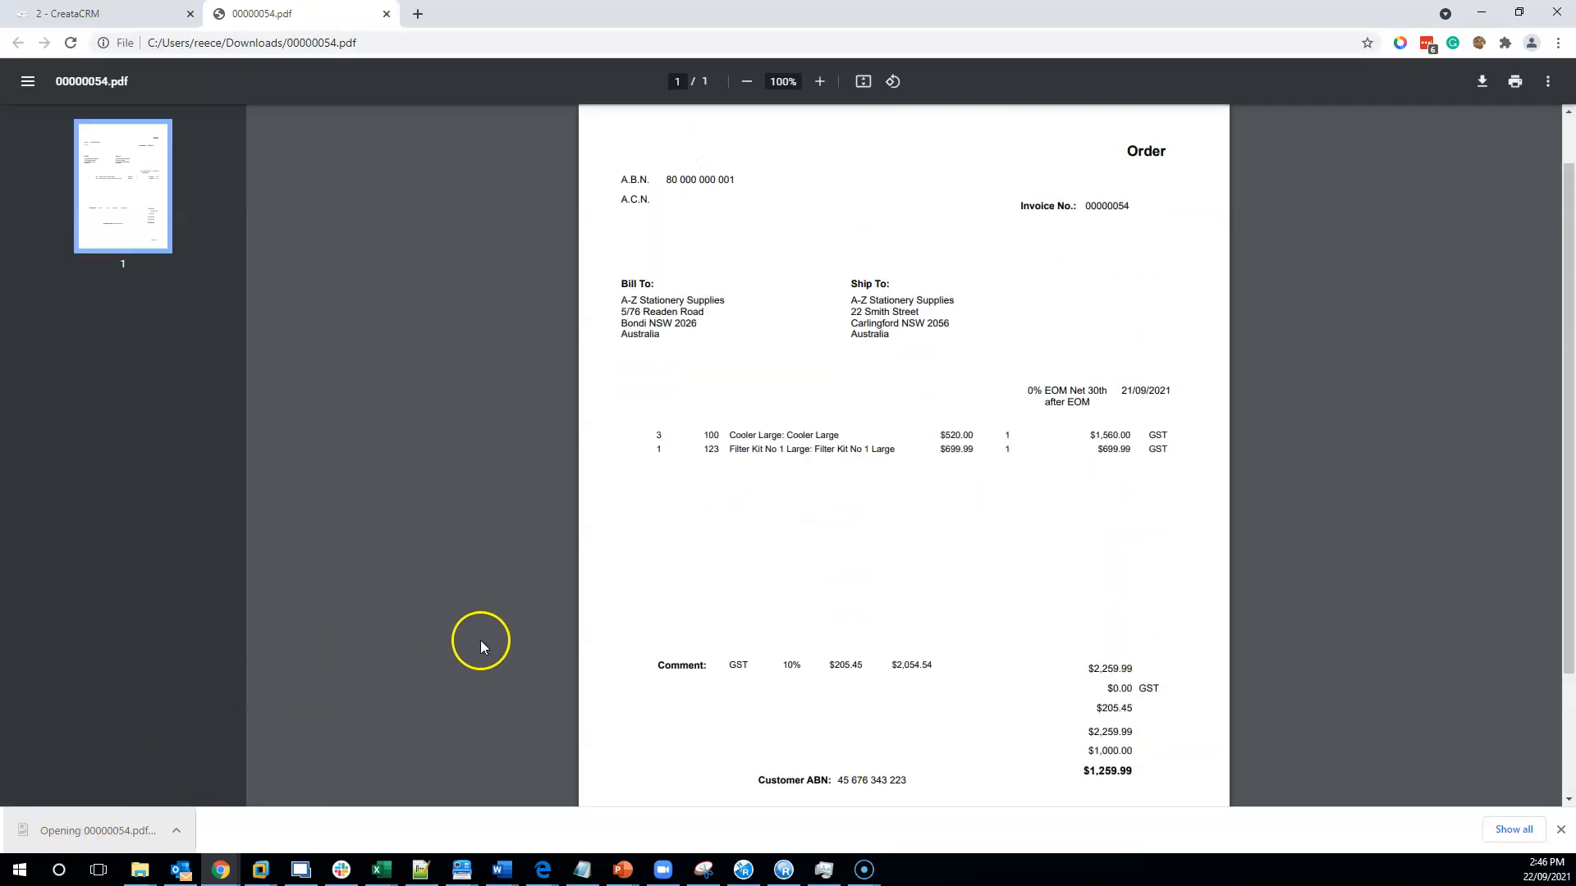
{"action": "left_click", "coordinate": [386, 14]}
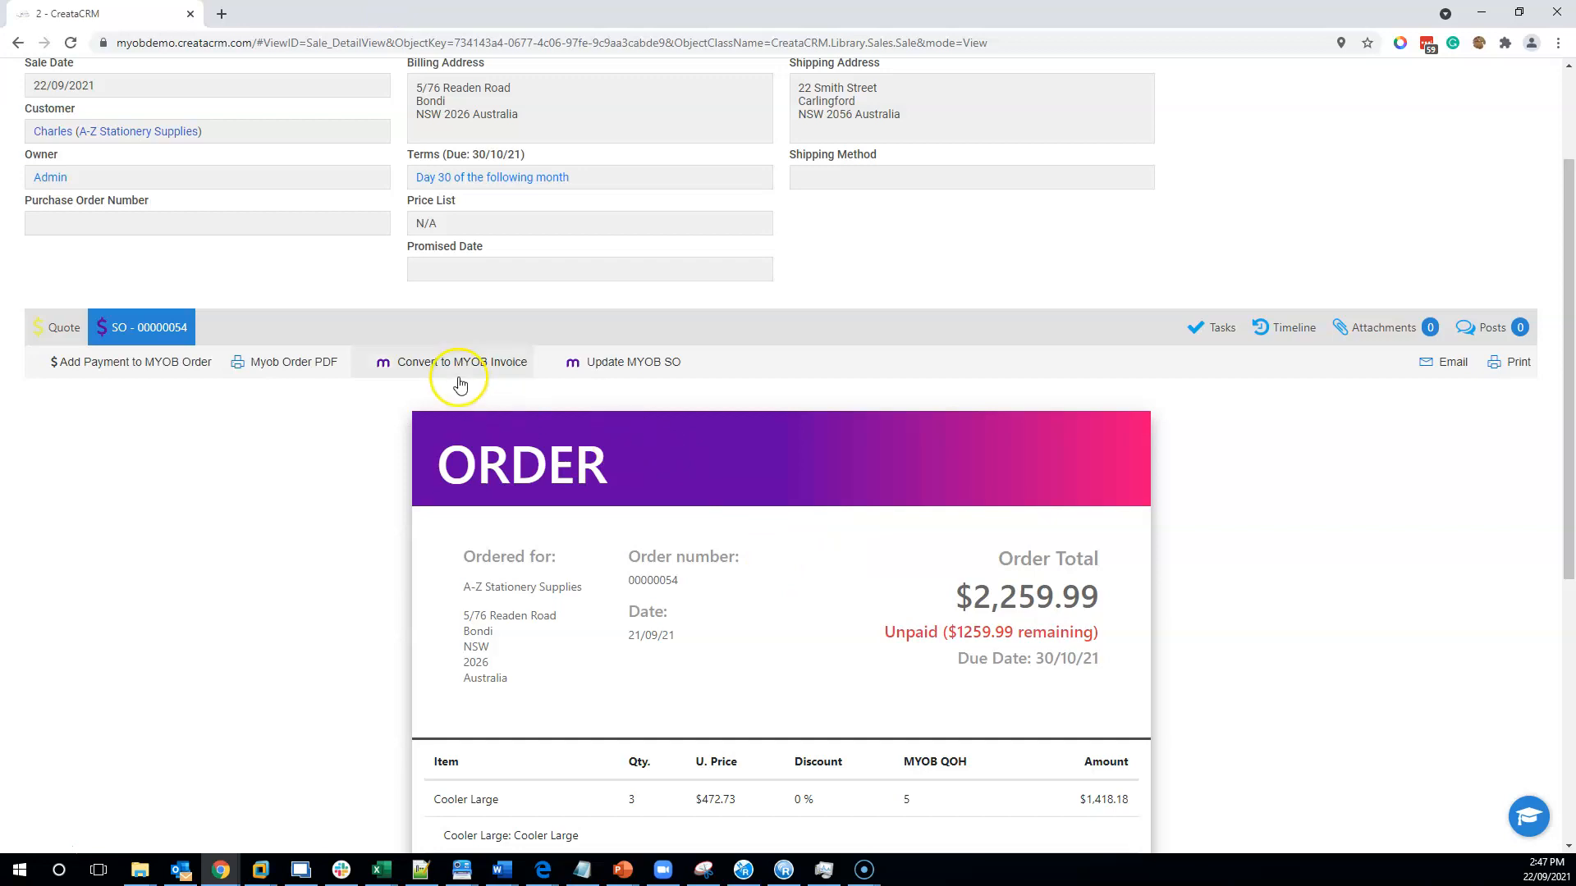
- Draft an email with the MYOB order PDF attached, using the Email MYOB Sales Order template, and check its contents
{"action": "left_click", "coordinate": [284, 362]}
{"action": "left_click", "coordinate": [702, 447]}
{"action": "left_click", "coordinate": [686, 637]}
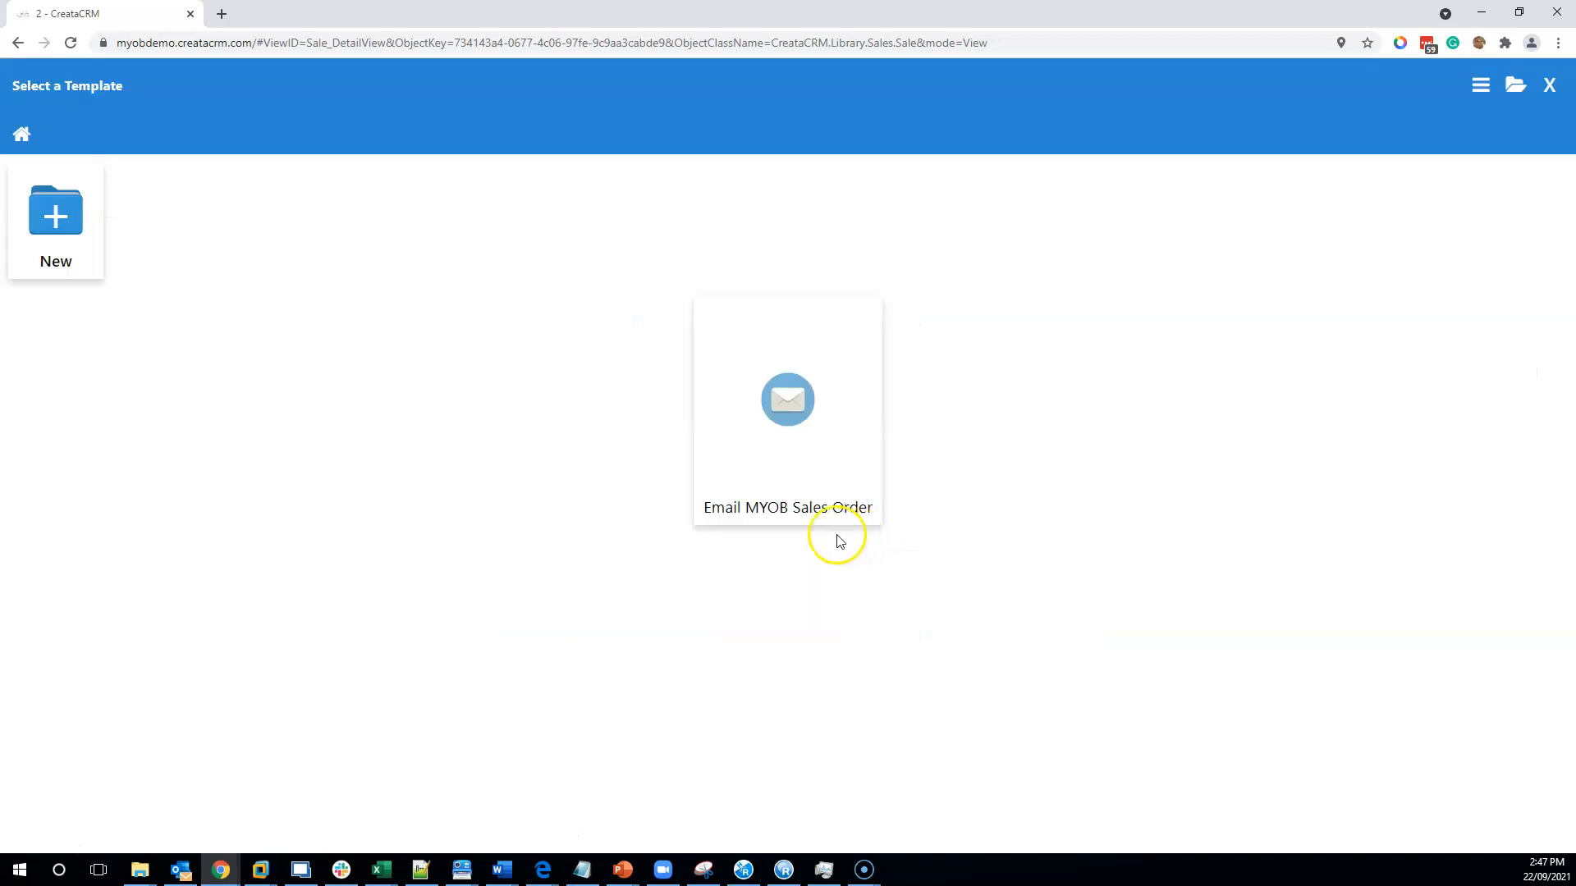
{"action": "left_click", "coordinate": [813, 485]}
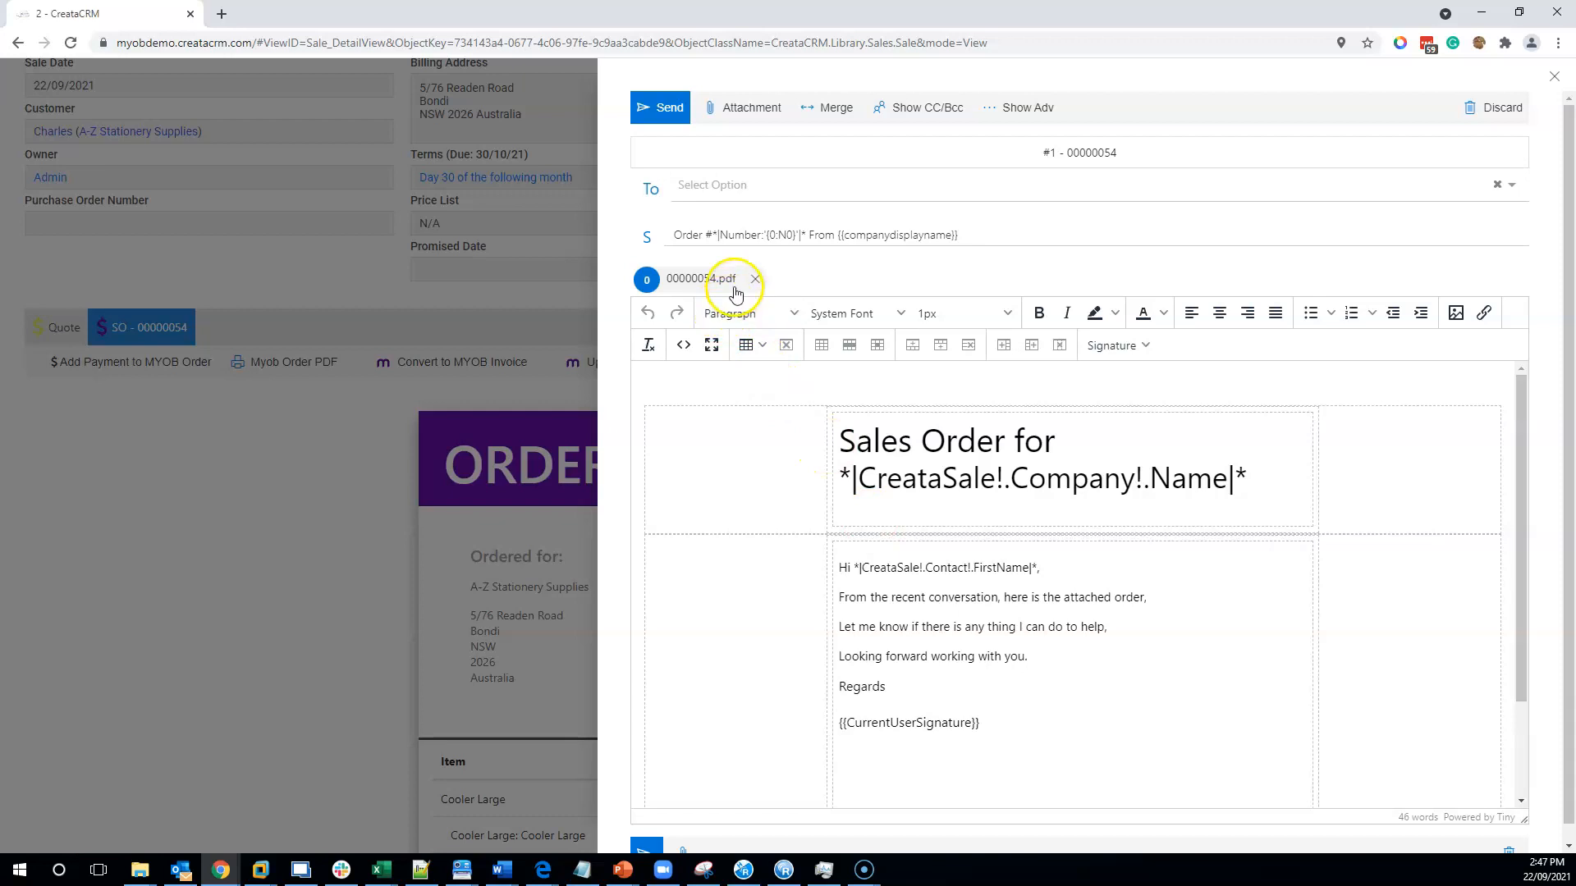
{"action": "scroll", "coordinate": [693, 417], "scroll_direction": "down", "scroll_amount": 3}
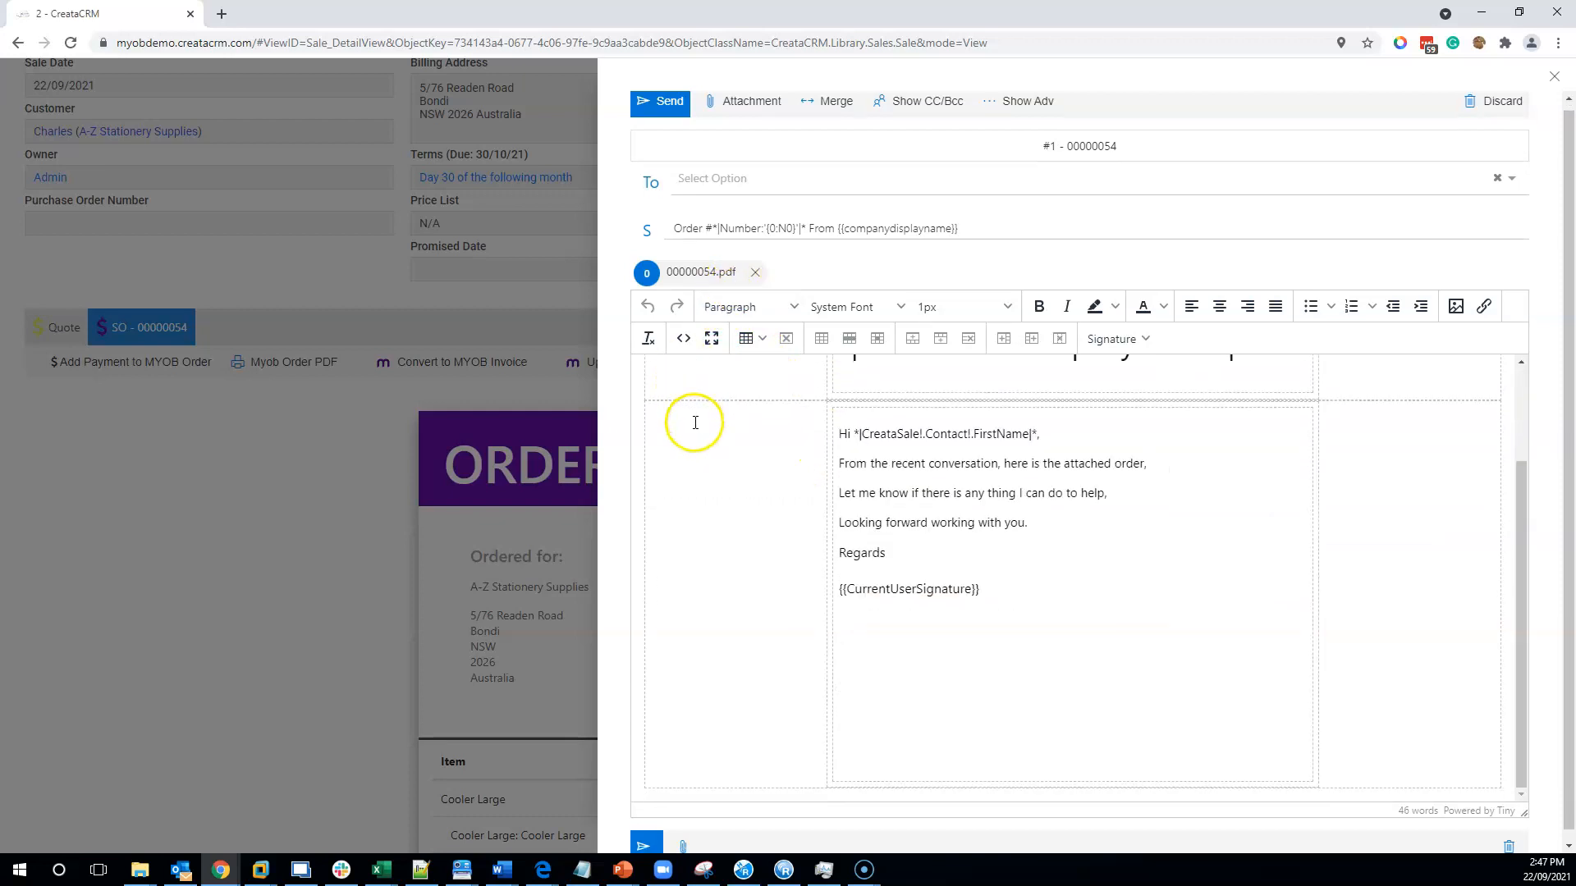
{"action": "scroll", "coordinate": [695, 424], "scroll_direction": "up", "scroll_amount": 3}
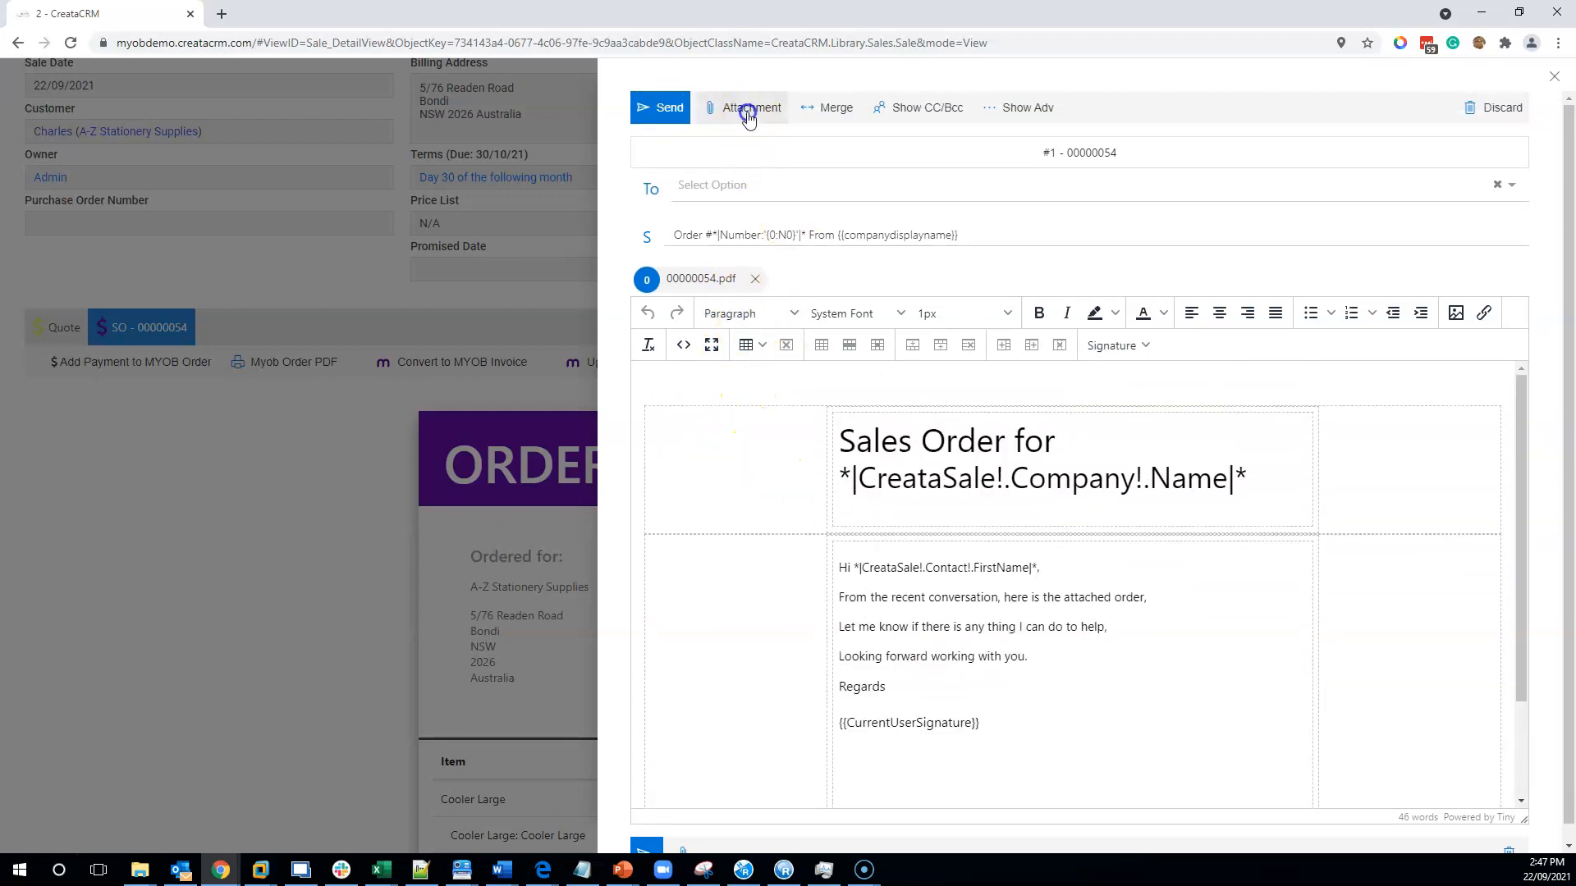
- Open the option to attach another file, dismiss it and discard the email draft
{"action": "left_click", "coordinate": [747, 110]}
{"action": "left_click", "coordinate": [773, 12]}
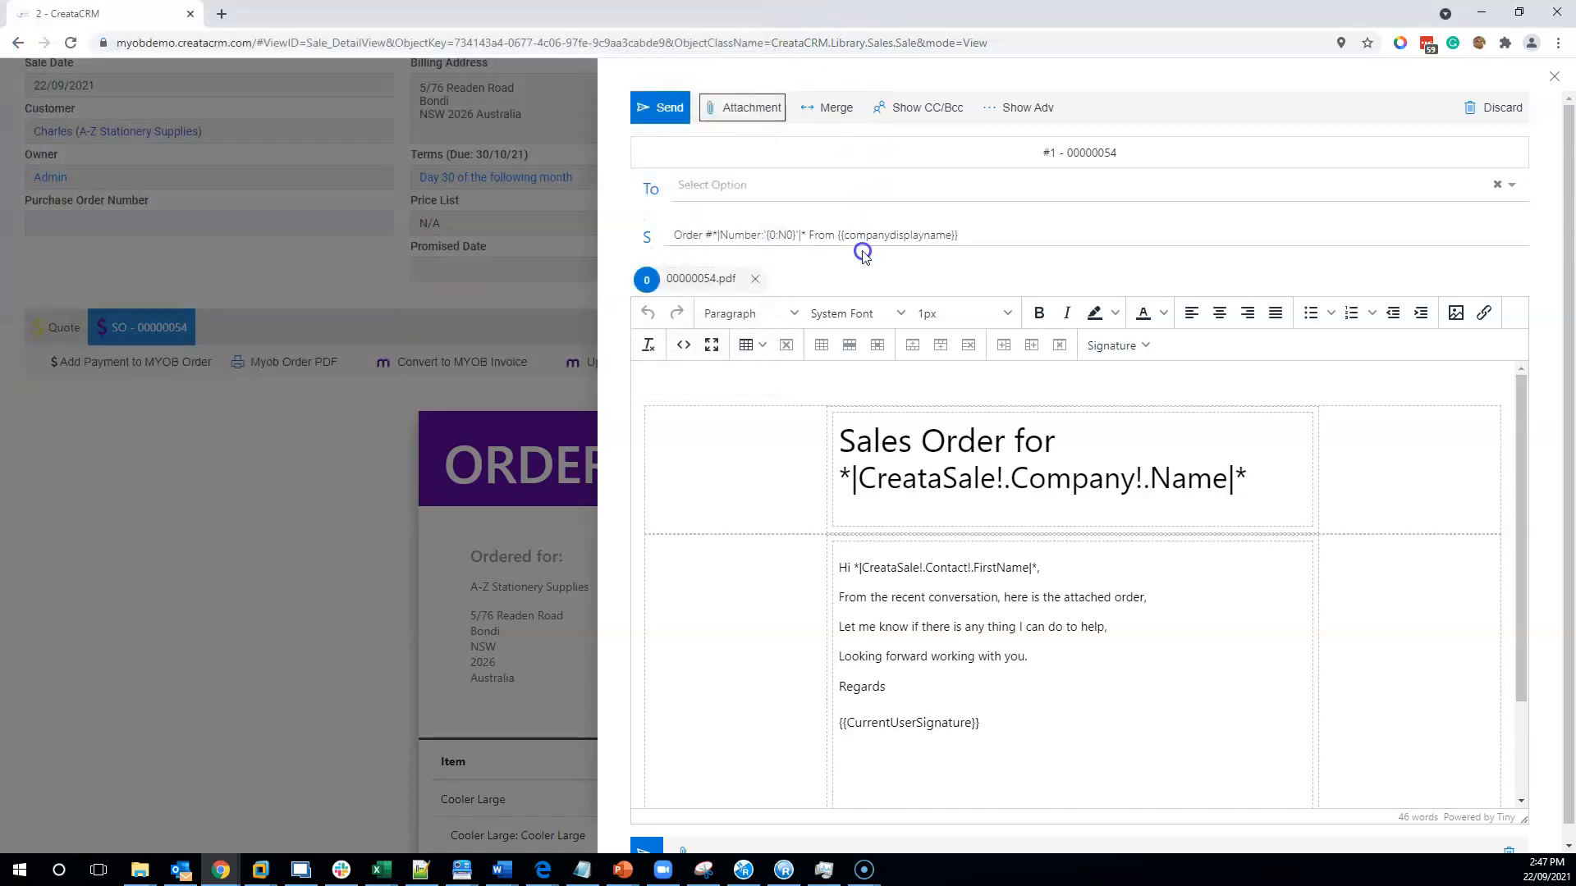
{"action": "left_click", "coordinate": [1550, 75]}
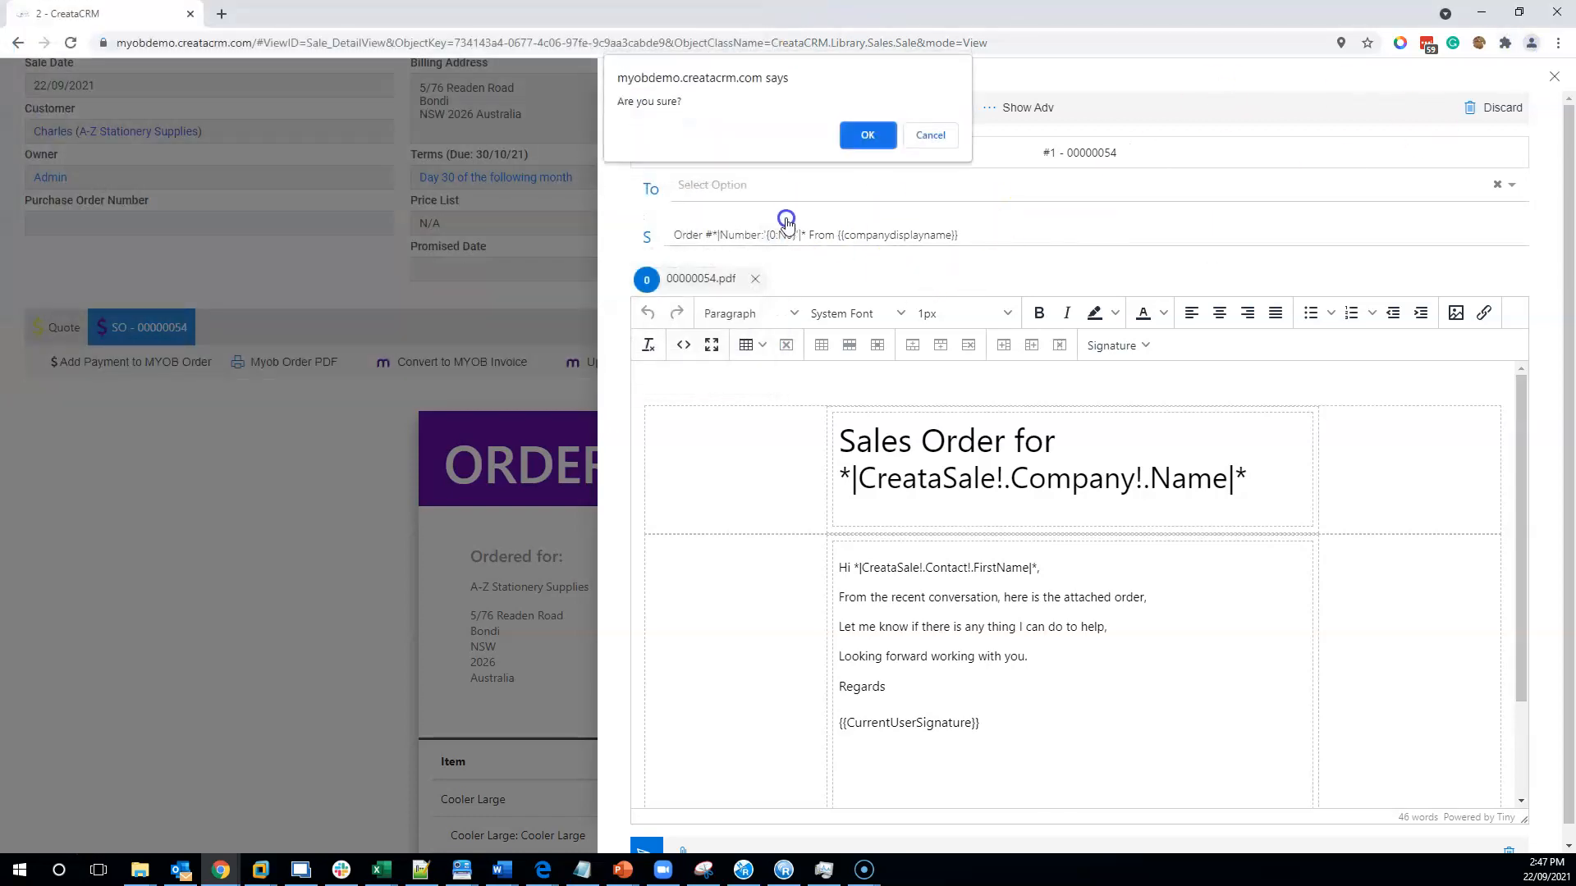
{"action": "left_click", "coordinate": [884, 136]}
- Try to convert the MYOB order to a MYOB invoice, leaving the Insufficient Stock options without creating anything
{"action": "scroll", "coordinate": [1154, 362], "scroll_direction": "down", "scroll_amount": 4}
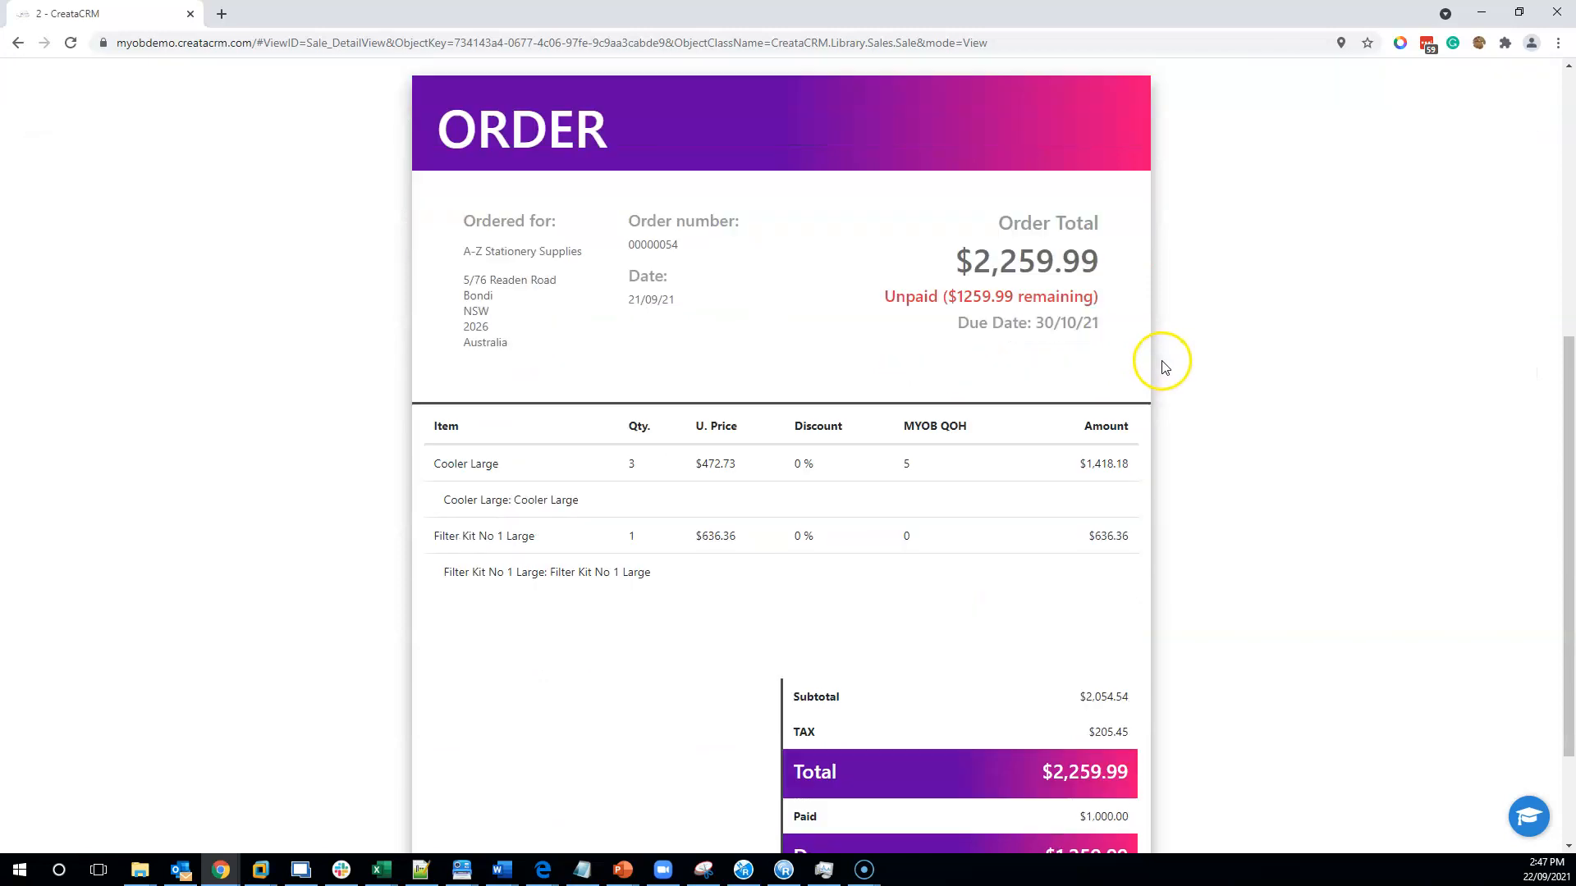
{"action": "scroll", "coordinate": [1158, 362], "scroll_direction": "up", "scroll_amount": 5}
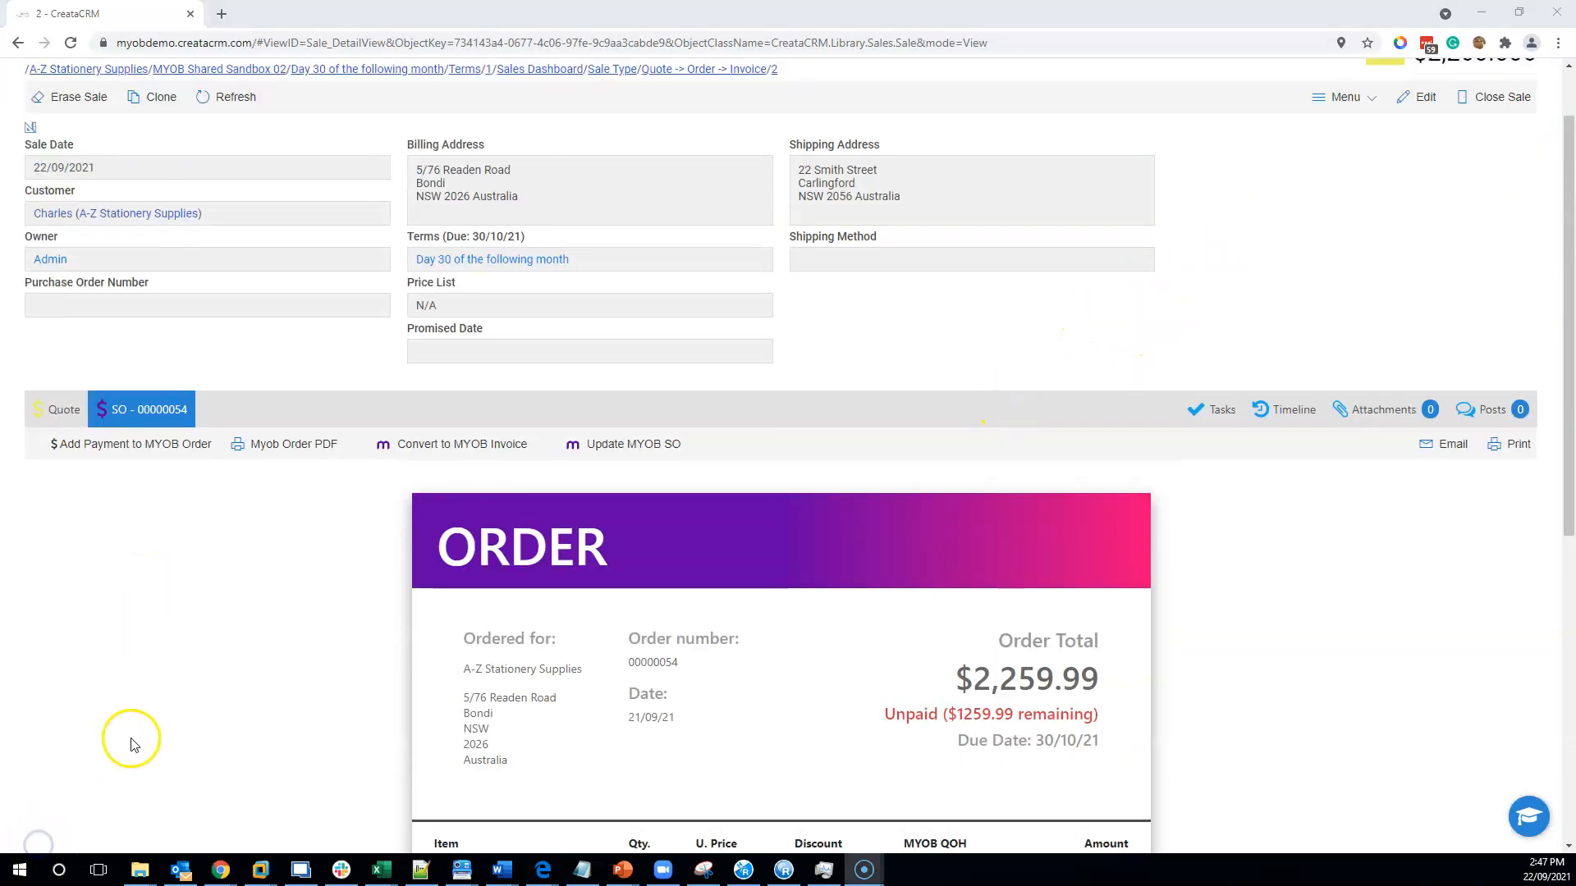
{"action": "left_click", "coordinate": [449, 452]}
{"action": "left_click", "coordinate": [722, 561]}
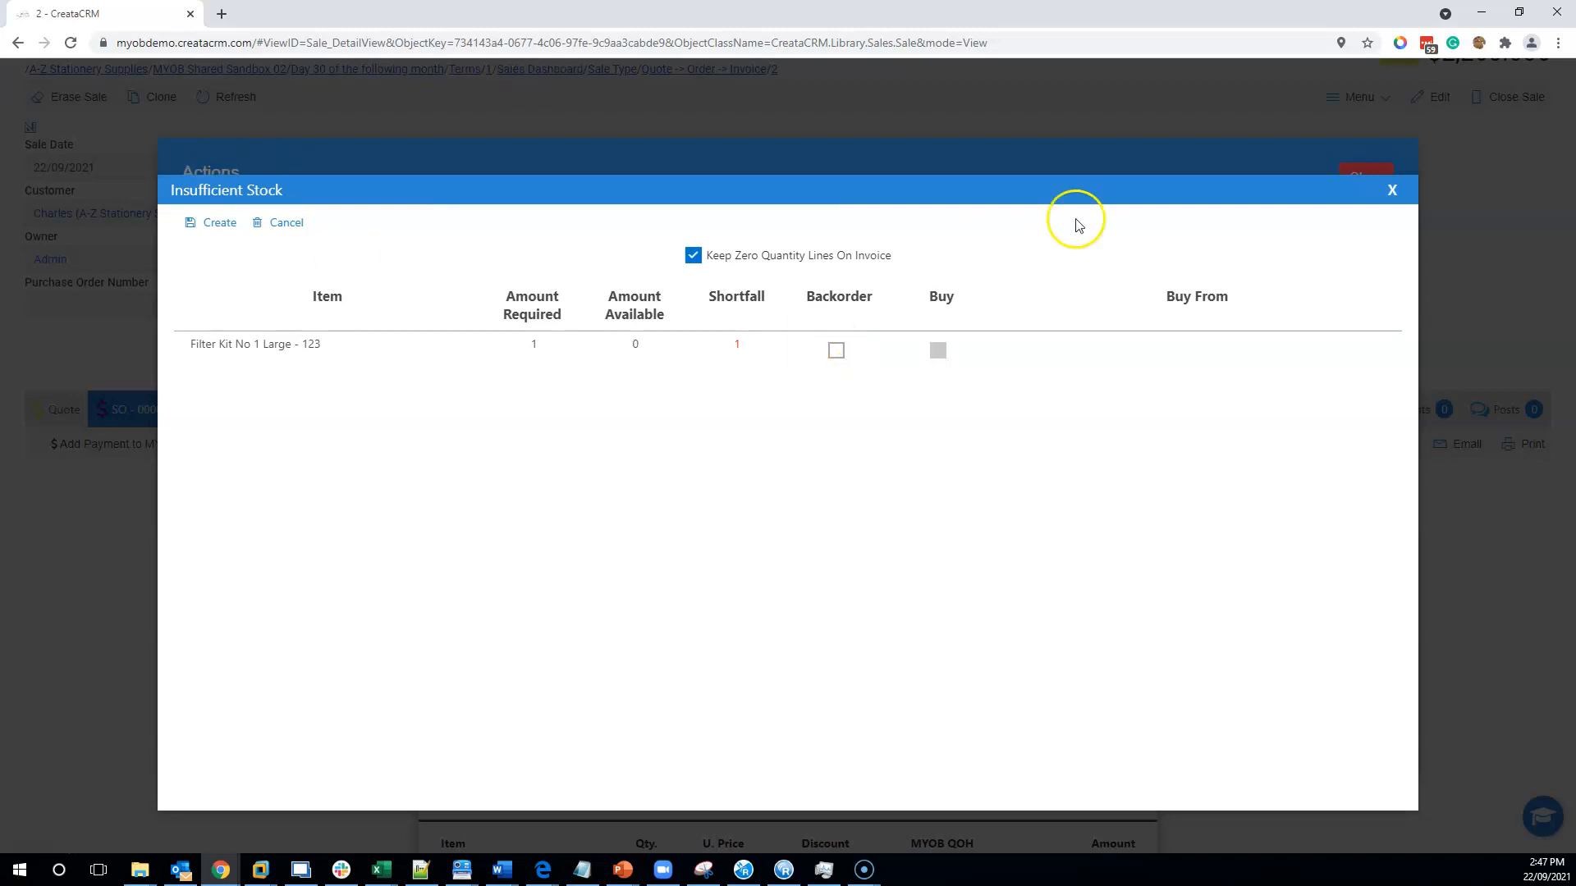
{"action": "left_click", "coordinate": [1387, 190]}
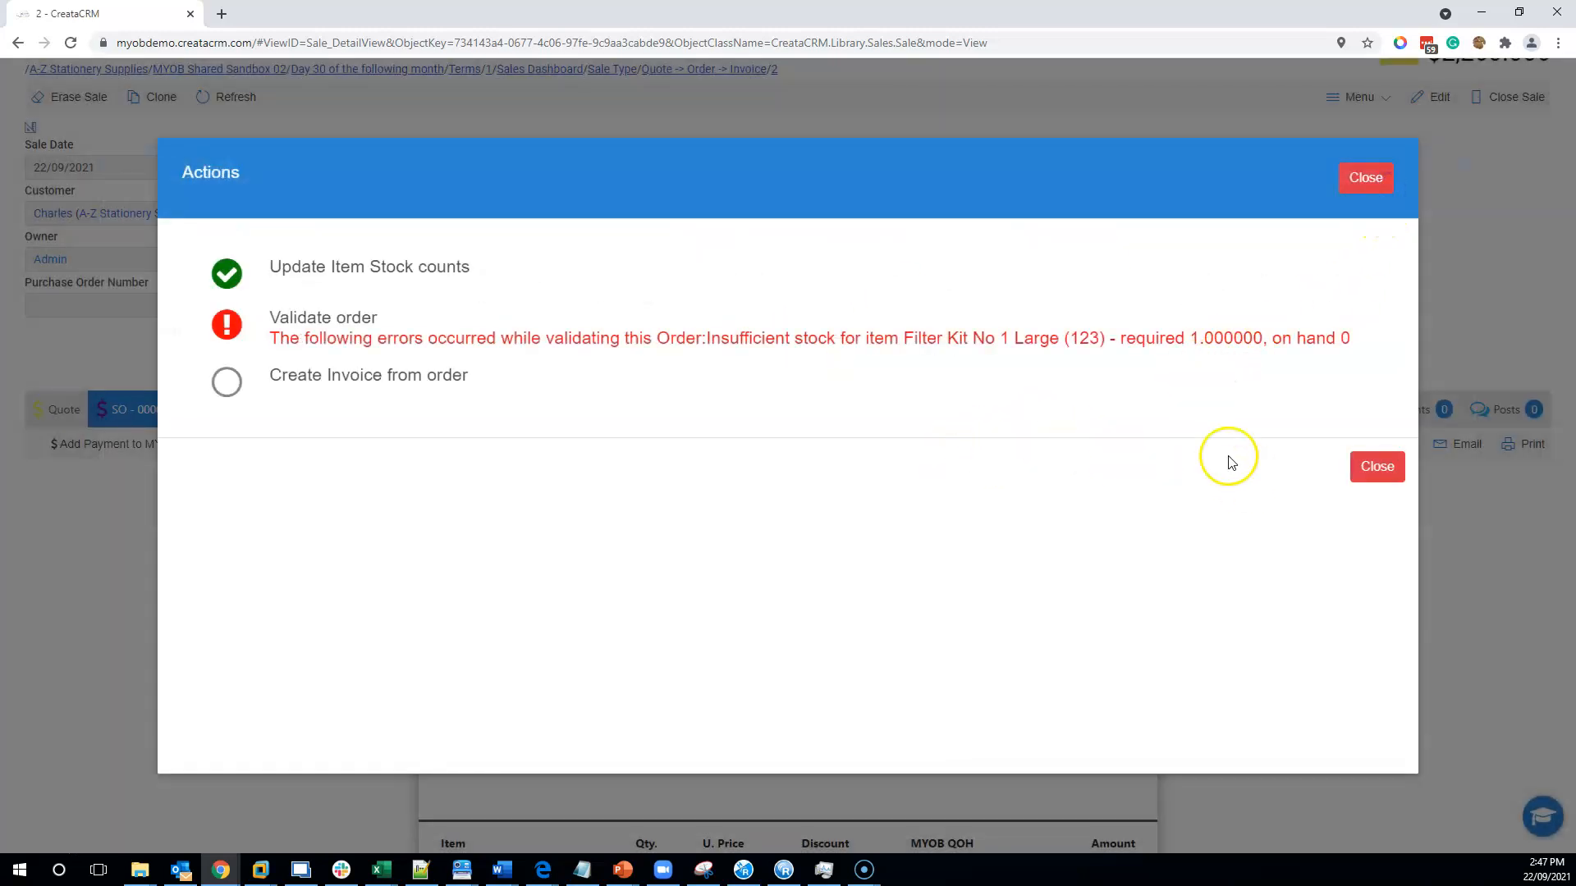
{"action": "left_click", "coordinate": [1375, 467]}
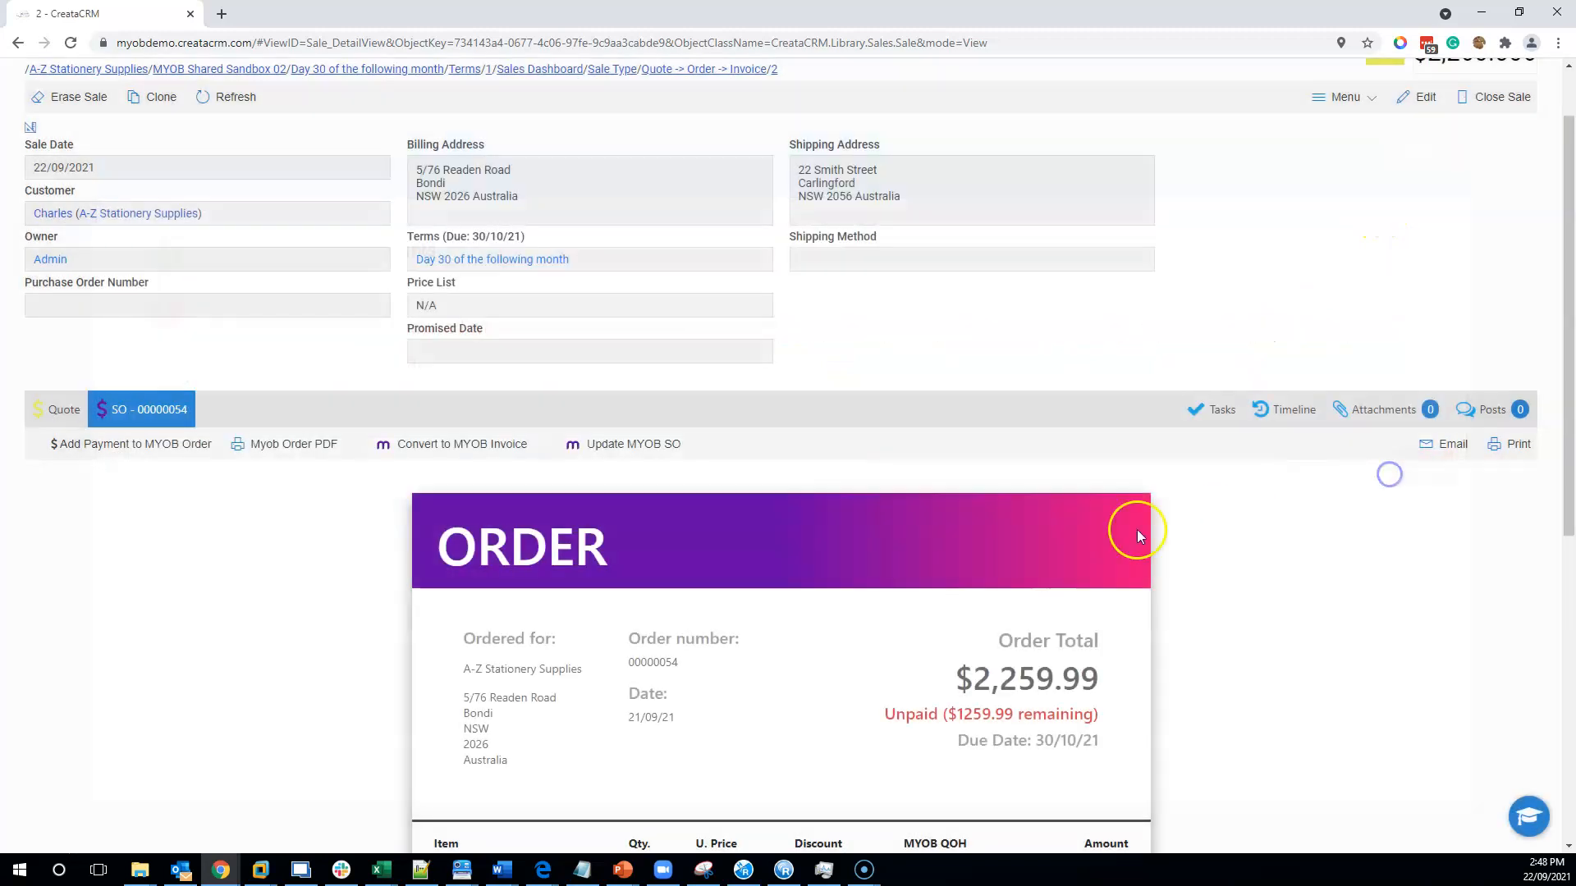
- Examine the order's line items, their MYOB quantities on hand and the available Warehouse functions
{"action": "scroll", "coordinate": [995, 554], "scroll_direction": "down", "scroll_amount": 4}
{"action": "scroll", "coordinate": [989, 556], "scroll_direction": "up", "scroll_amount": 4}
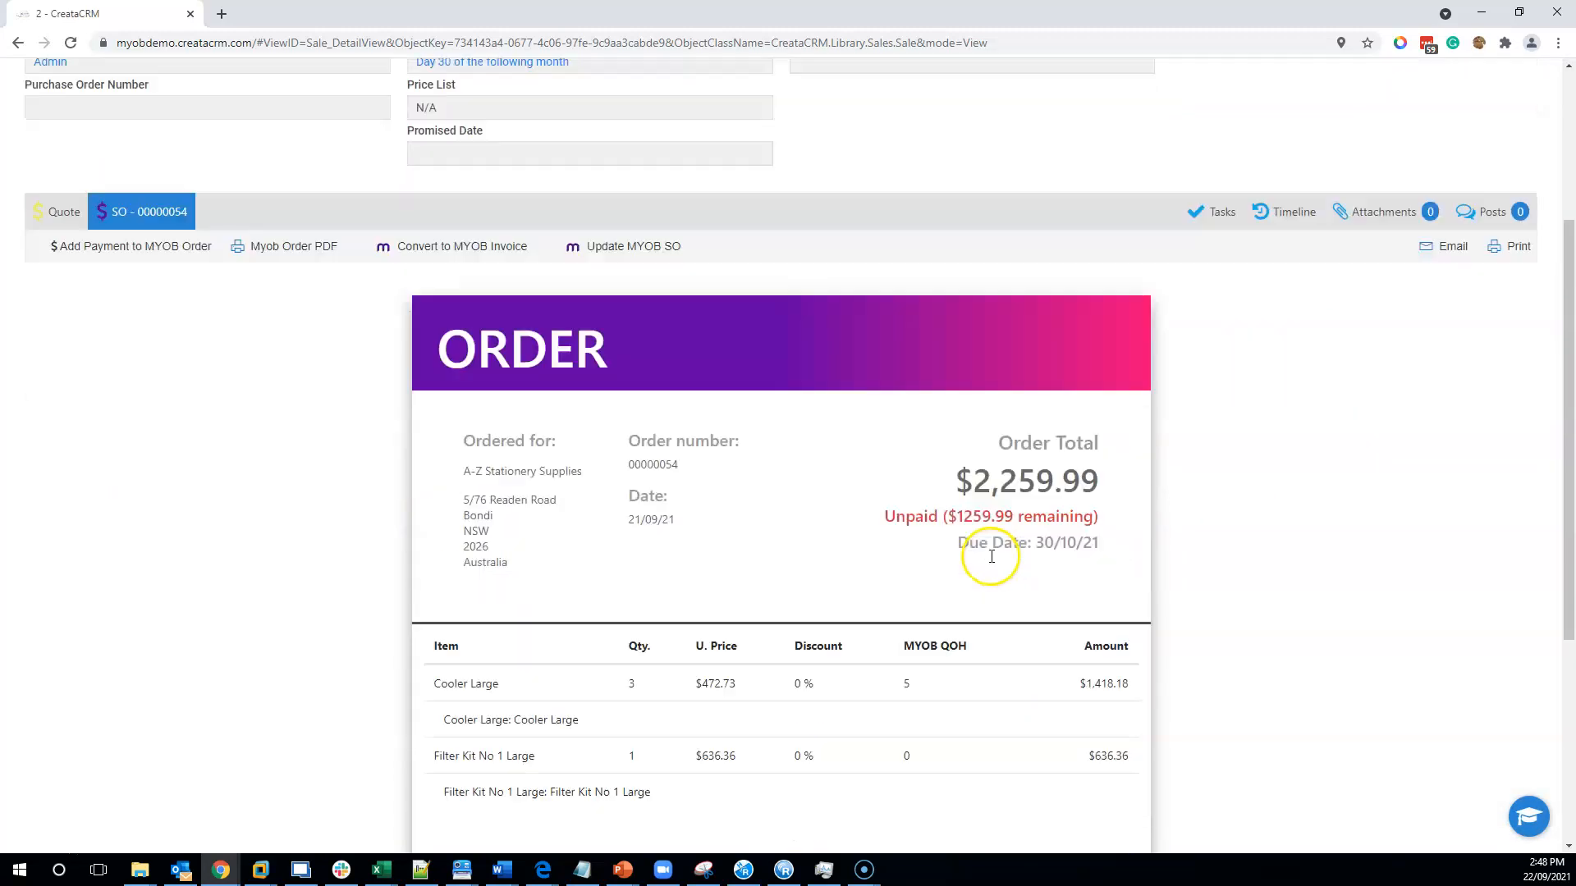
{"action": "scroll", "coordinate": [772, 110], "scroll_direction": "up", "scroll_amount": 1}
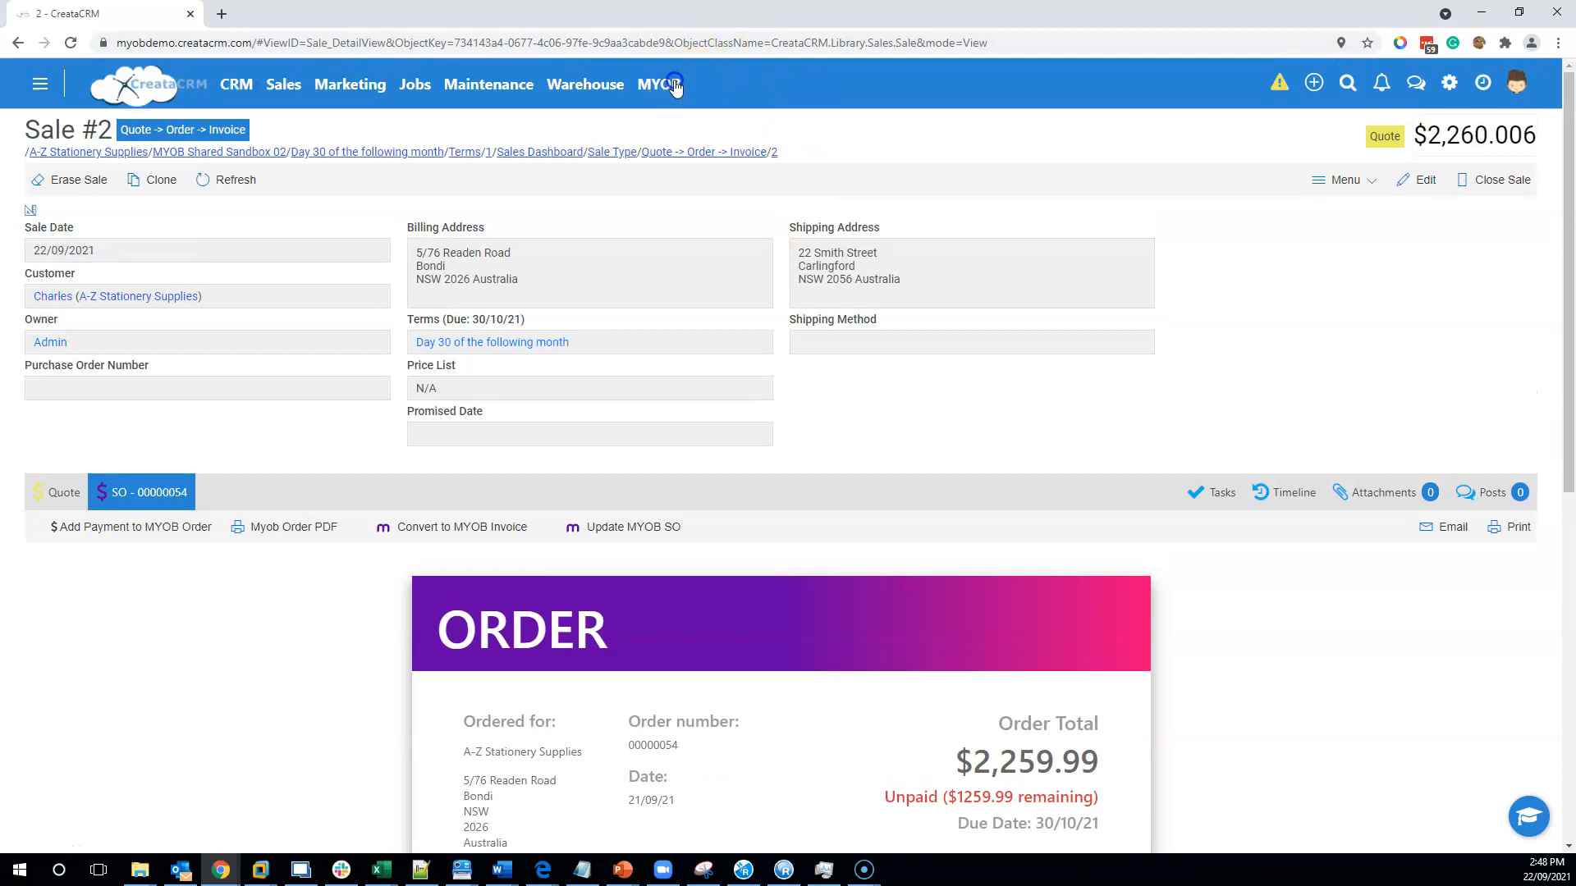
{"action": "left_click", "coordinate": [590, 84]}
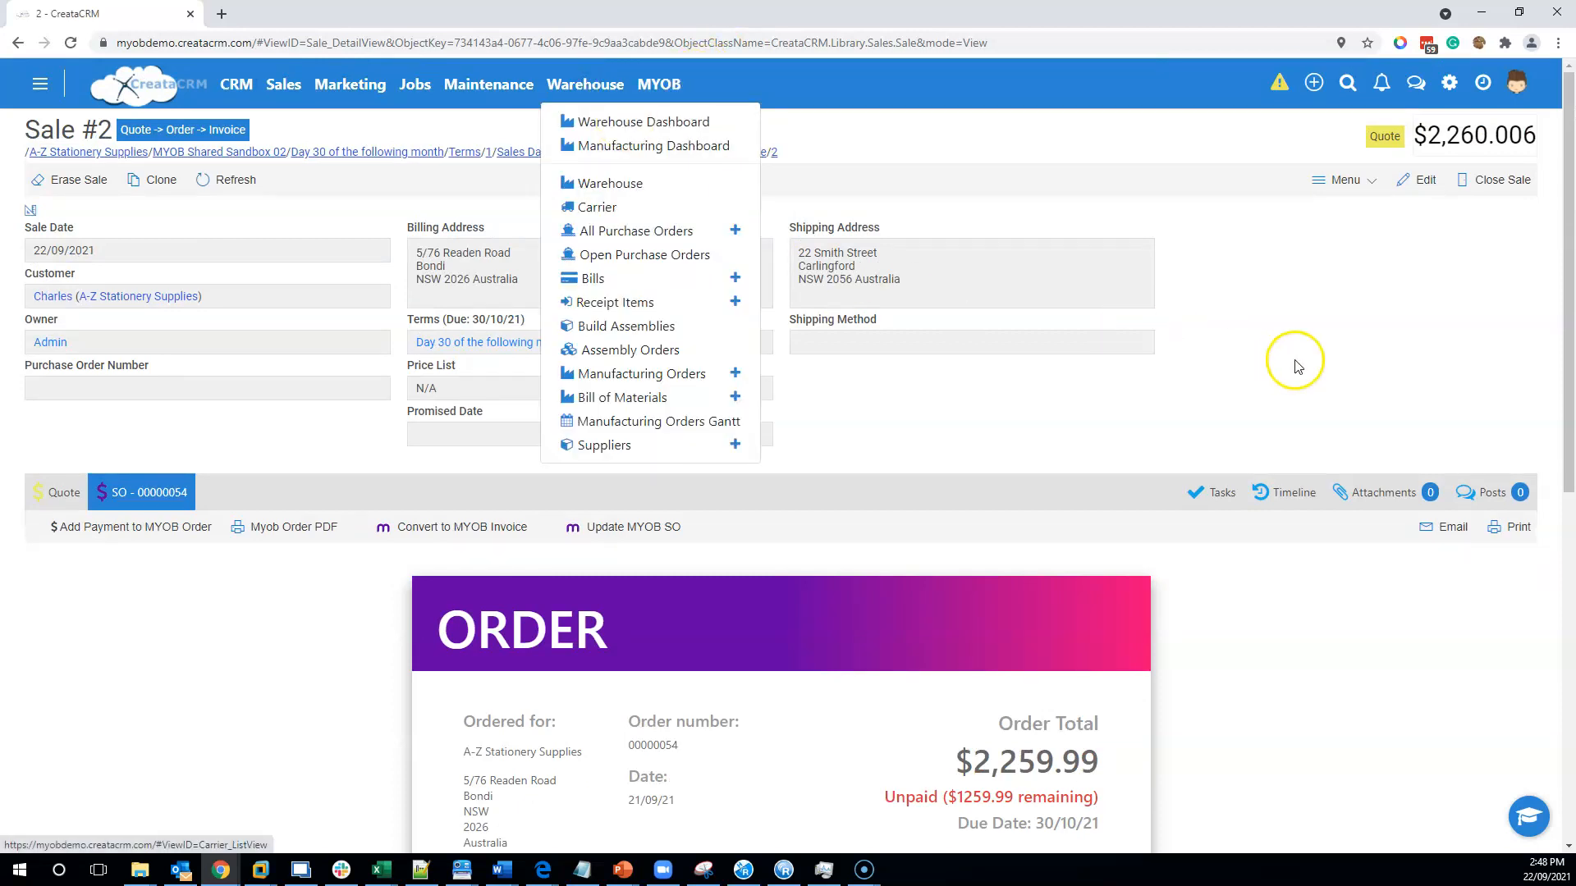
{"action": "left_click", "coordinate": [1311, 336]}
{"action": "scroll", "coordinate": [1085, 428], "scroll_direction": "down", "scroll_amount": 5}
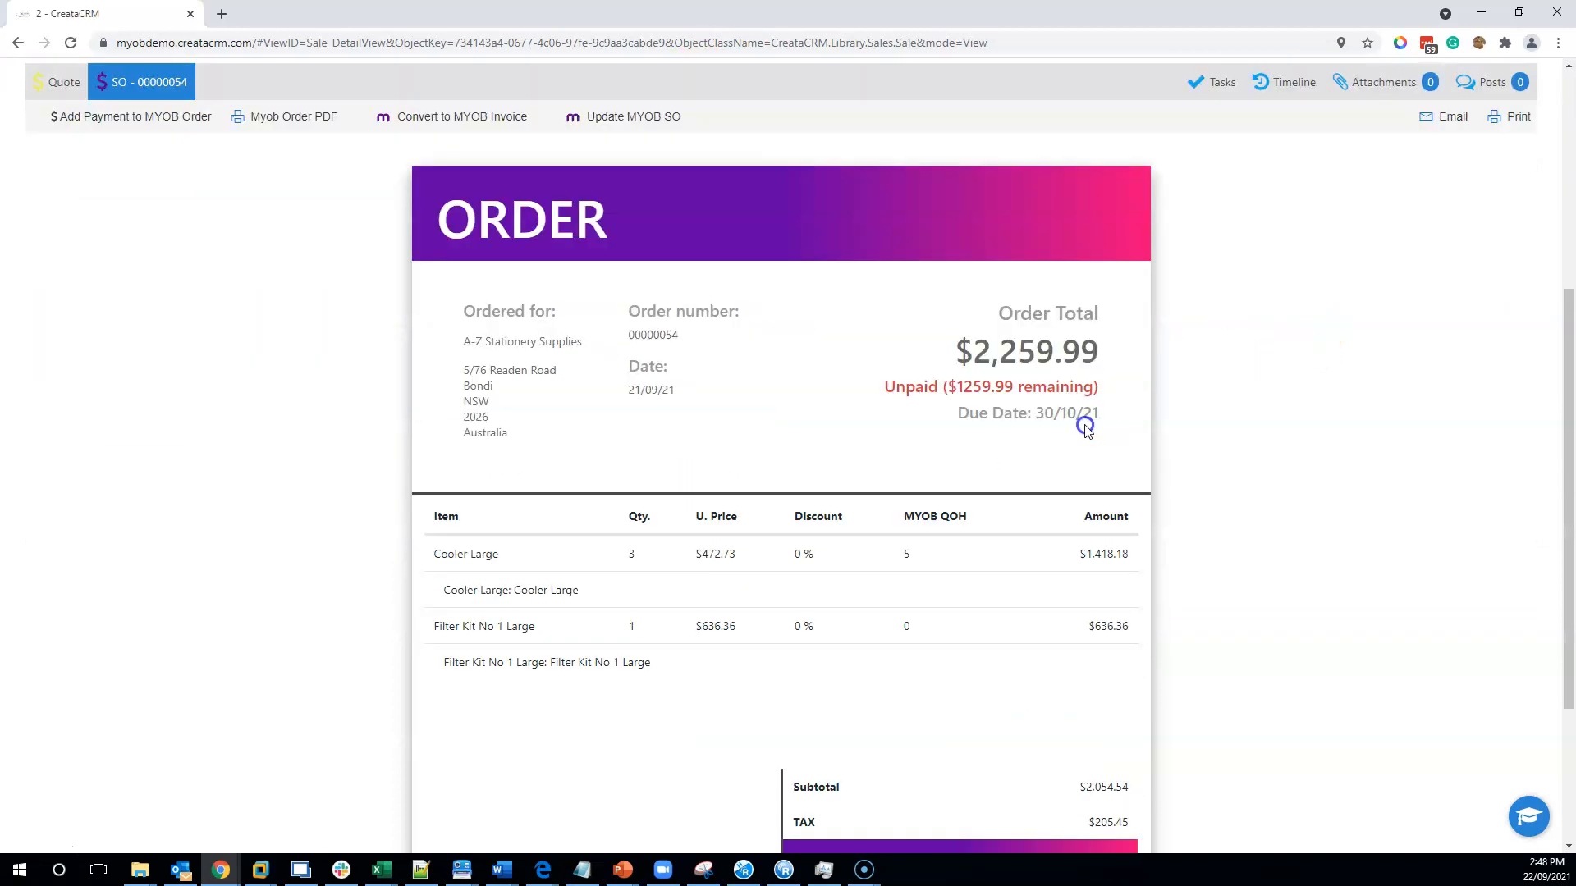
{"action": "scroll", "coordinate": [1085, 428], "scroll_direction": "up", "scroll_amount": 4}
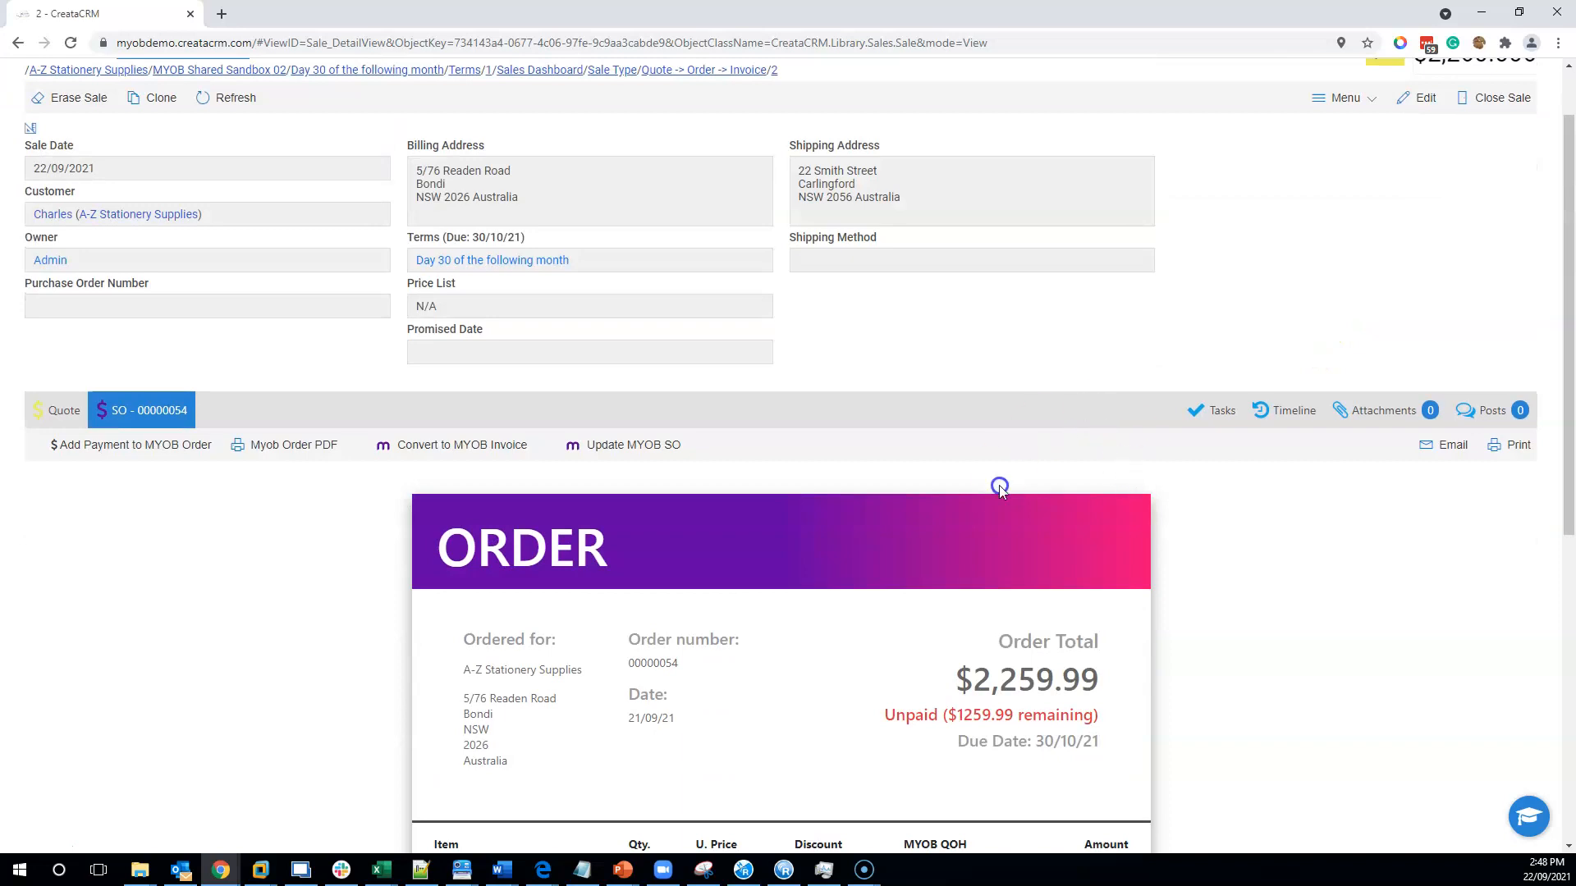
{"action": "scroll", "coordinate": [1000, 484], "scroll_direction": "down", "scroll_amount": 4}
{"action": "scroll", "coordinate": [996, 482], "scroll_direction": "up", "scroll_amount": 4}
- Check the MYOB quantity on hand for each product line of the quote and return to the MYOB order
{"action": "left_click", "coordinate": [70, 413]}
{"action": "scroll", "coordinate": [410, 435], "scroll_direction": "down", "scroll_amount": 3}
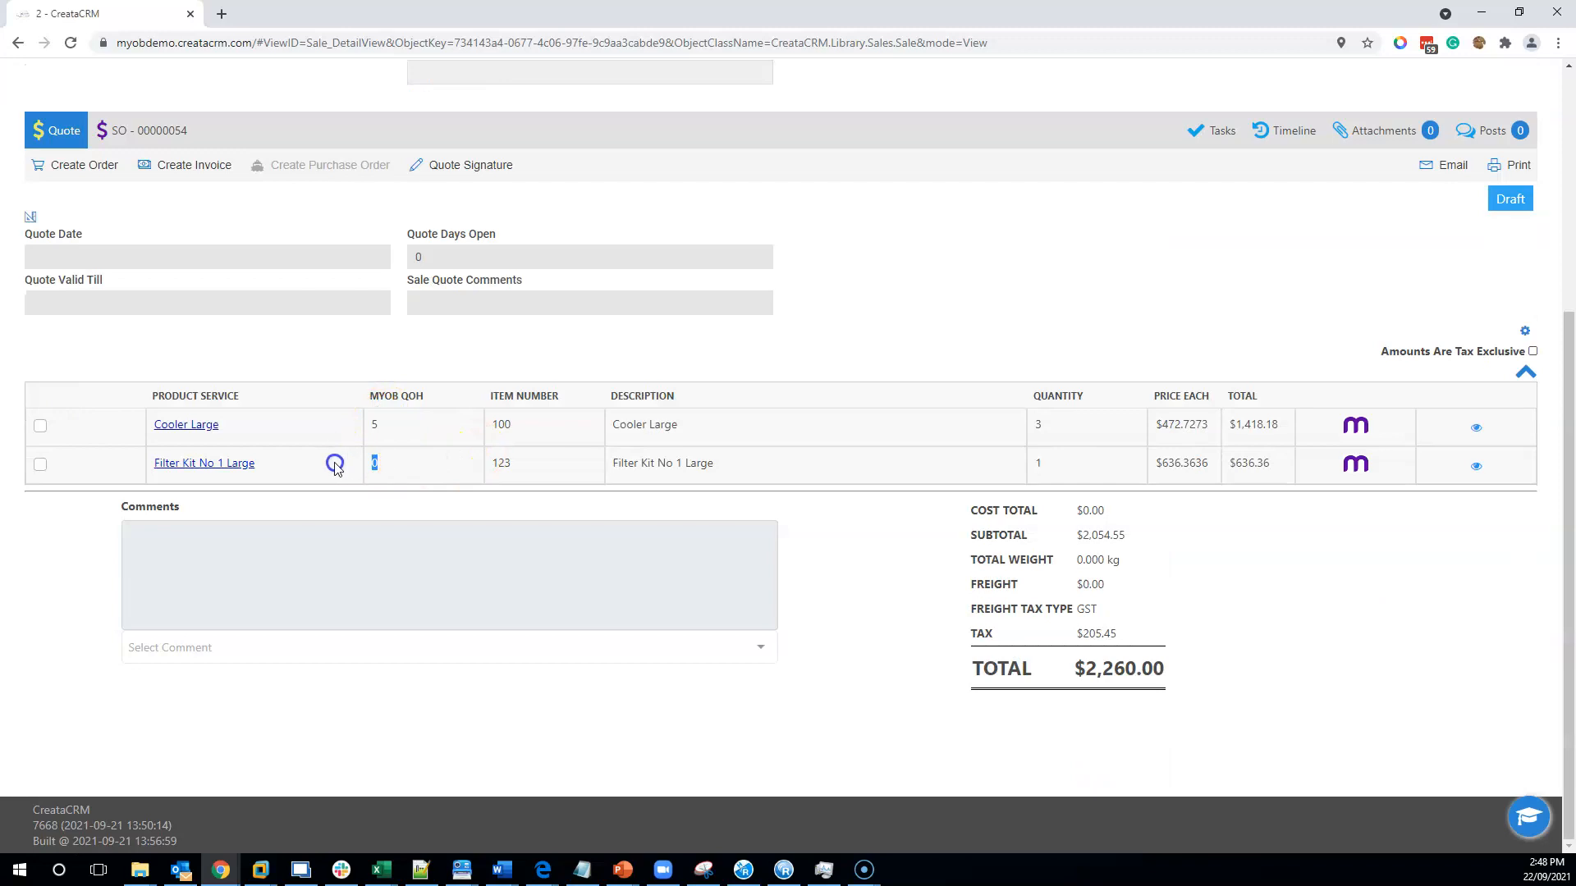
{"action": "double_click", "coordinate": [656, 464]}
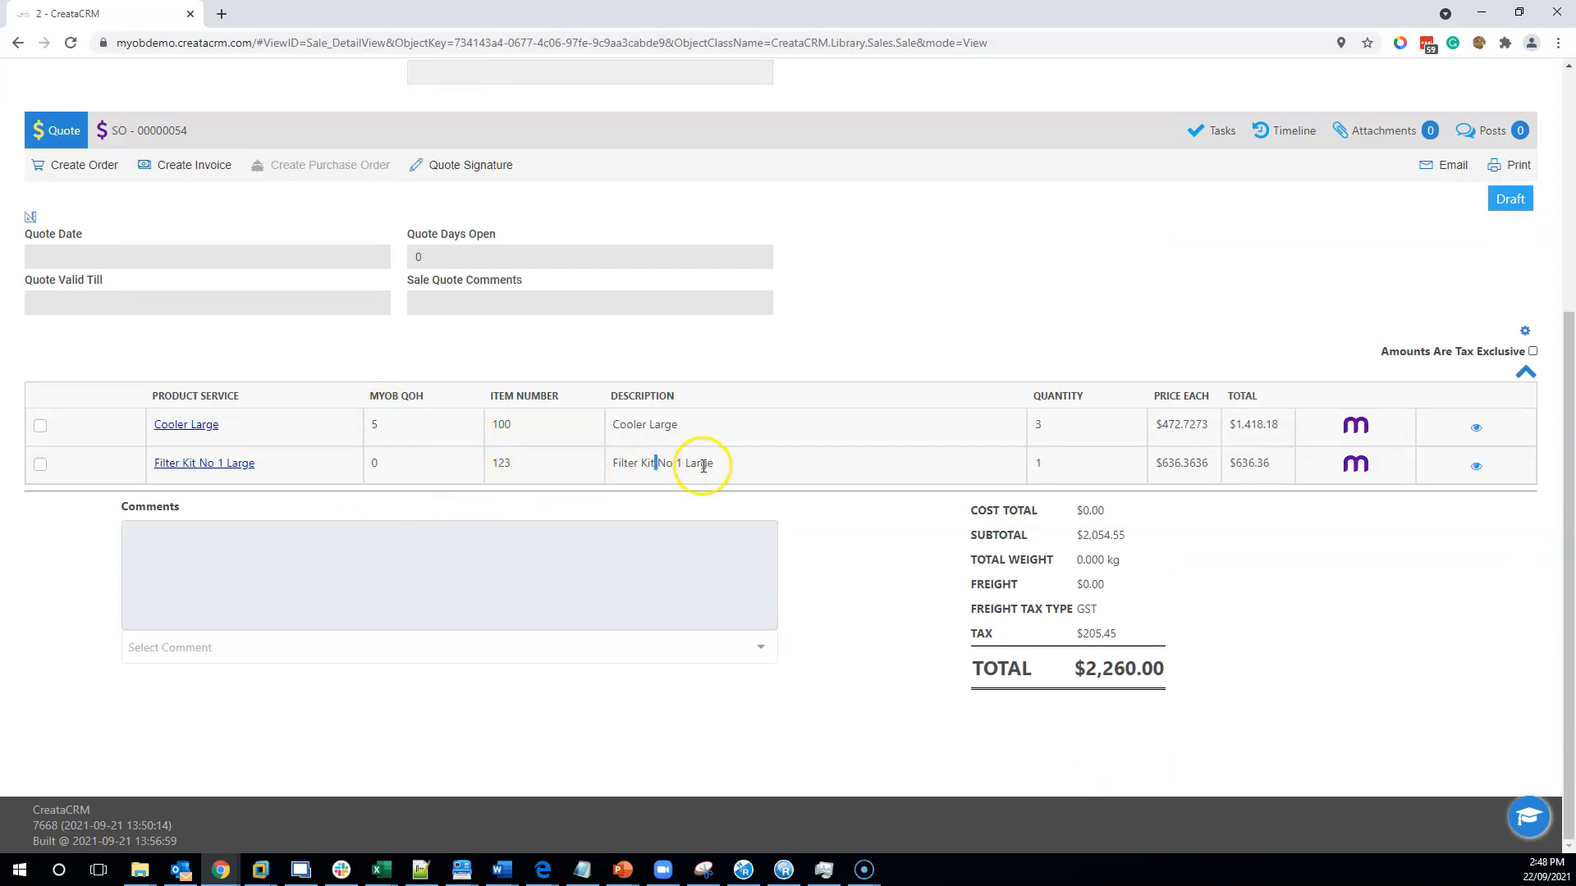
{"action": "mouse_move", "coordinate": [1356, 465]}
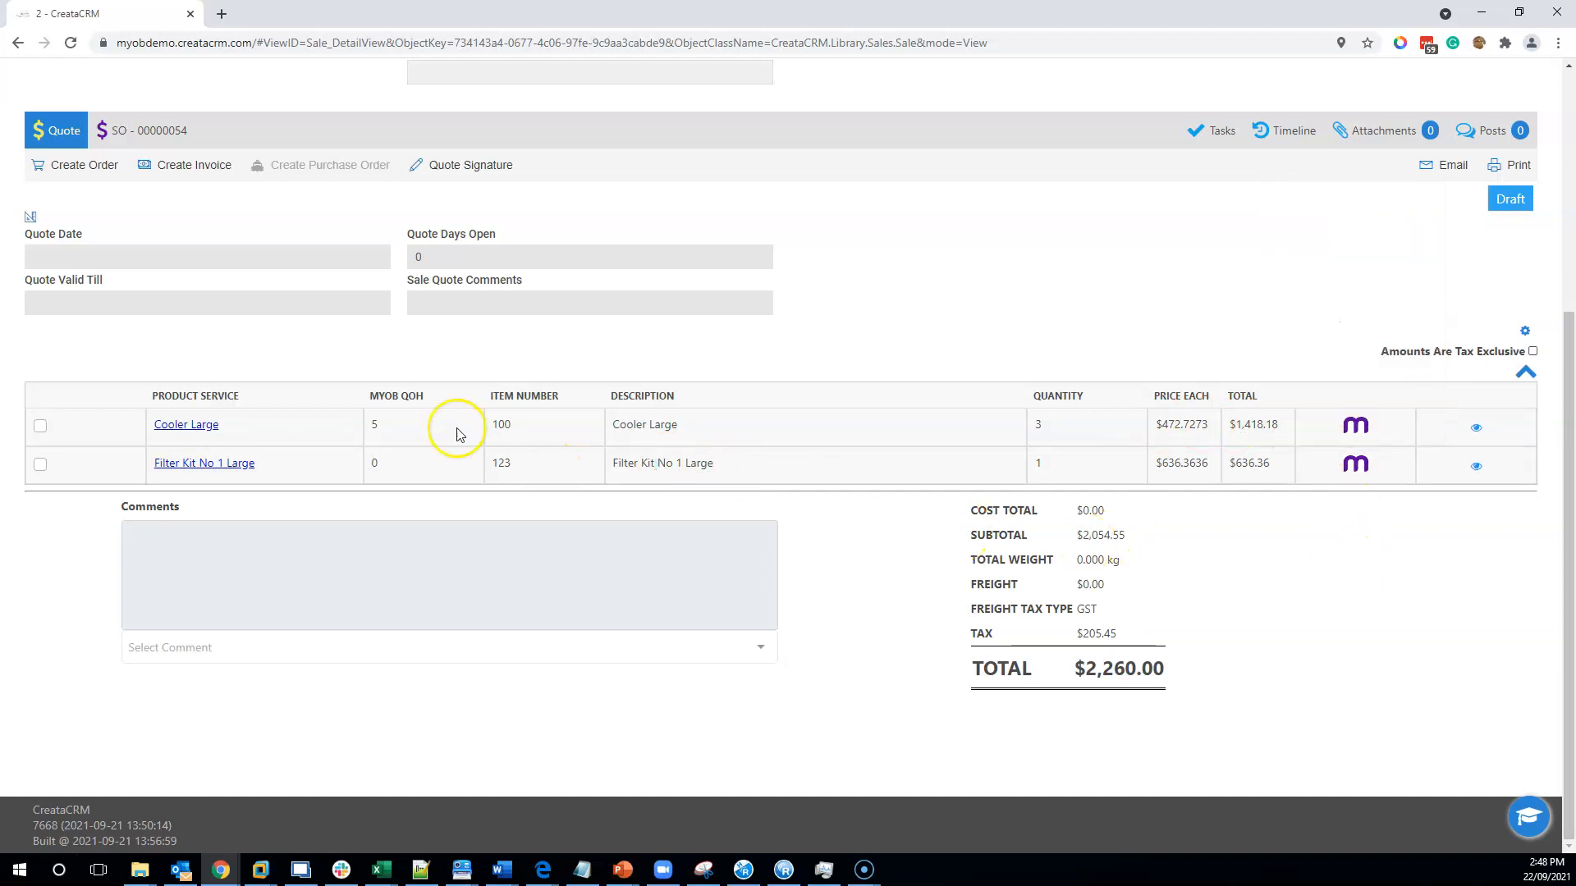
{"action": "scroll", "coordinate": [457, 435], "scroll_direction": "up", "scroll_amount": 3}
{"action": "left_click", "coordinate": [123, 371]}
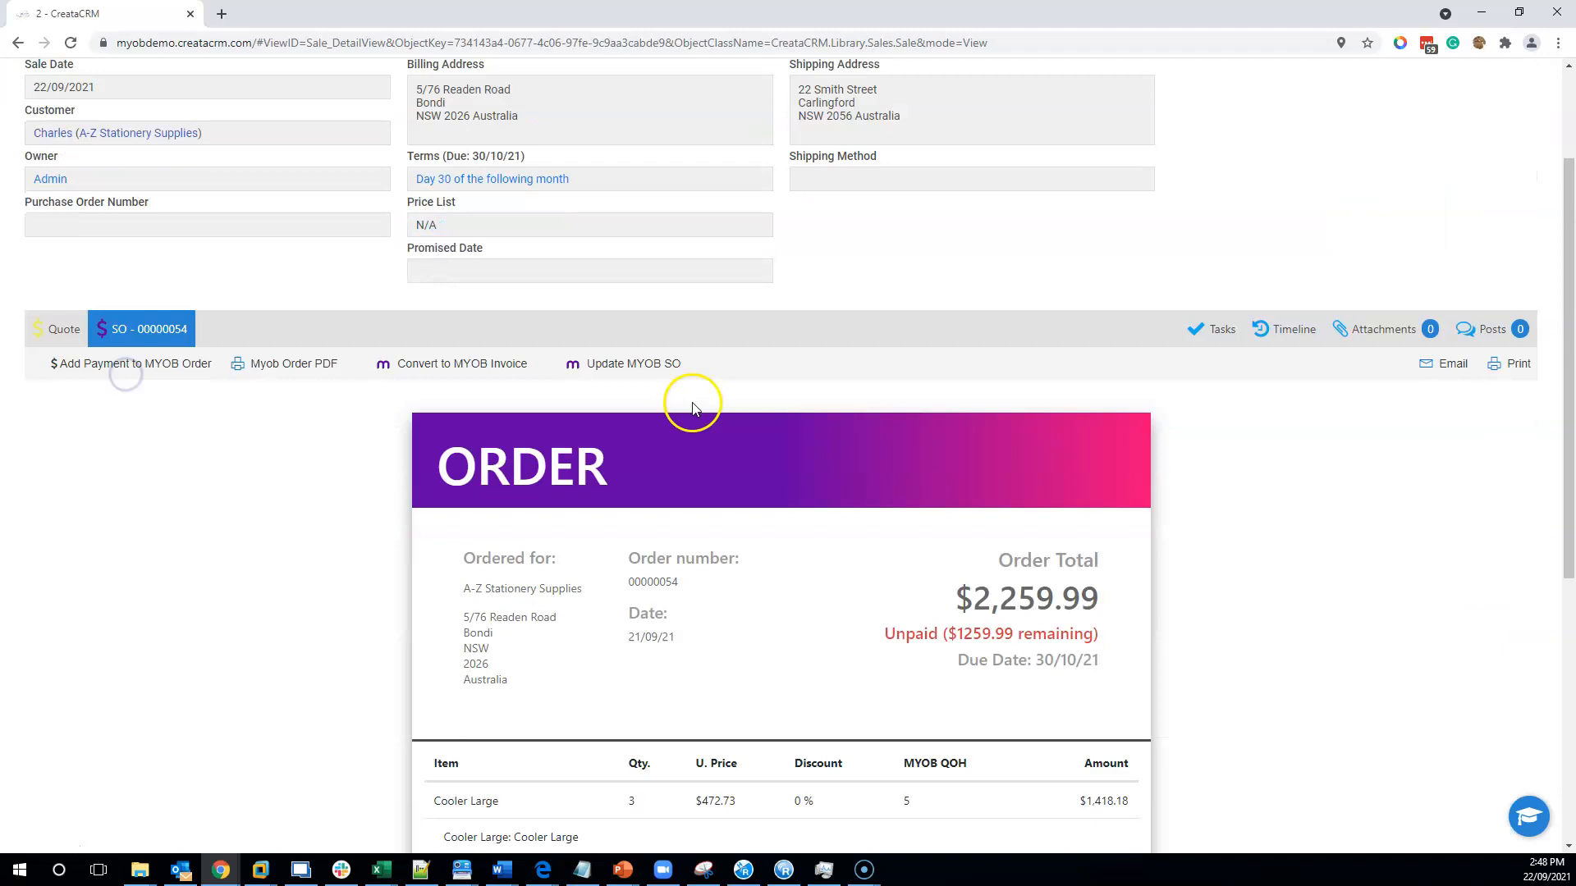
- Open the MYOB inventory items list to view stock quantities
{"action": "scroll", "coordinate": [698, 408], "scroll_direction": "down", "scroll_amount": 2}
{"action": "scroll", "coordinate": [703, 410], "scroll_direction": "up", "scroll_amount": 1}
{"action": "scroll", "coordinate": [703, 410], "scroll_direction": "up", "scroll_amount": 2}
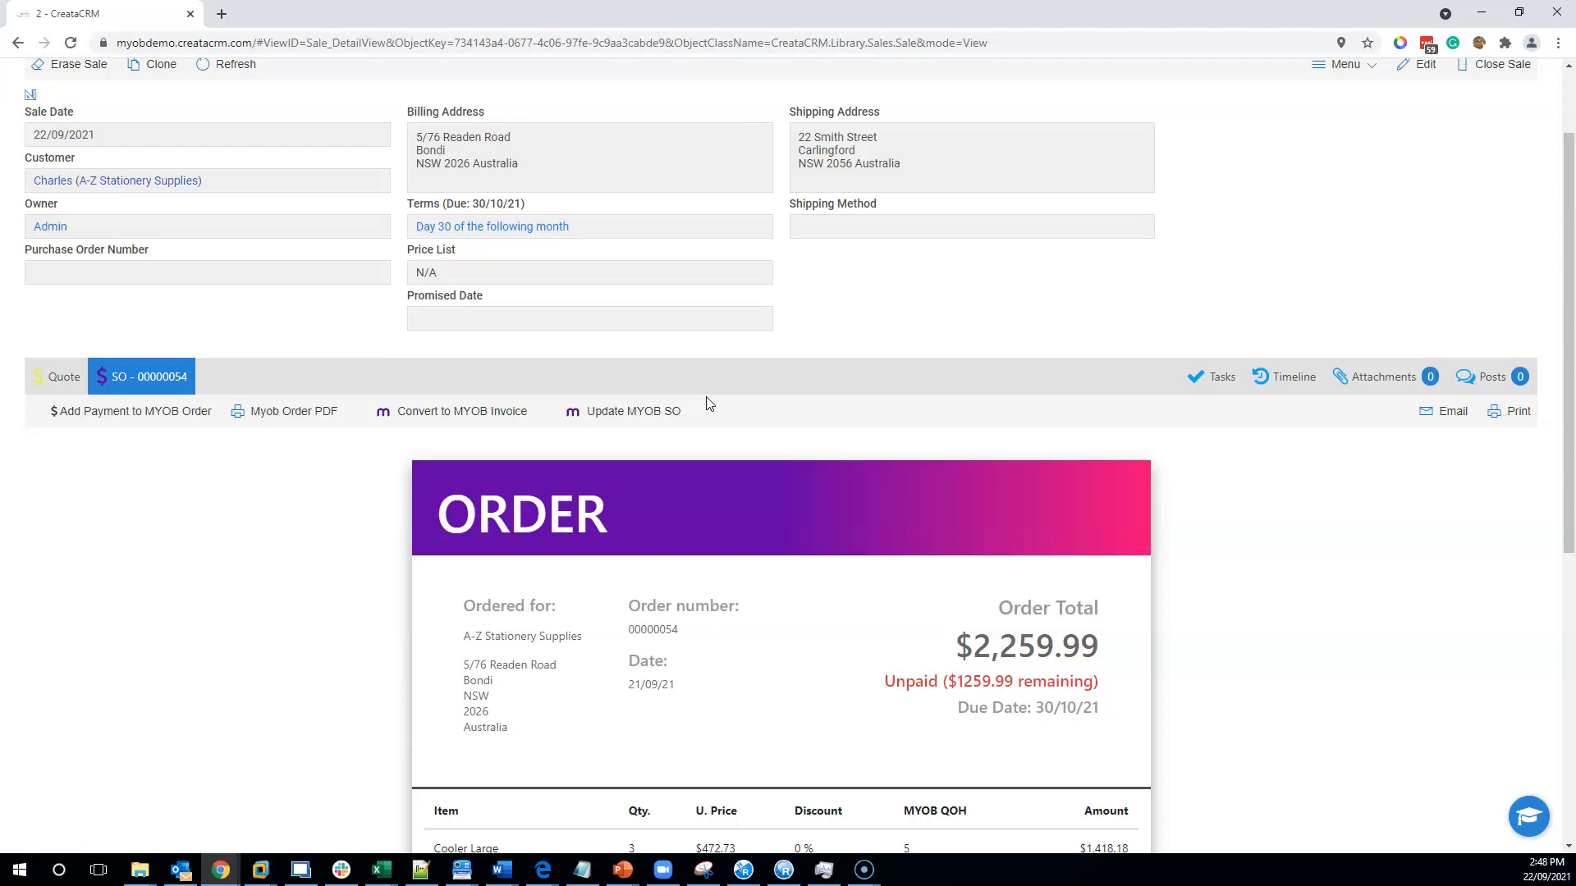
{"action": "scroll", "coordinate": [517, 282], "scroll_direction": "up", "scroll_amount": 2}
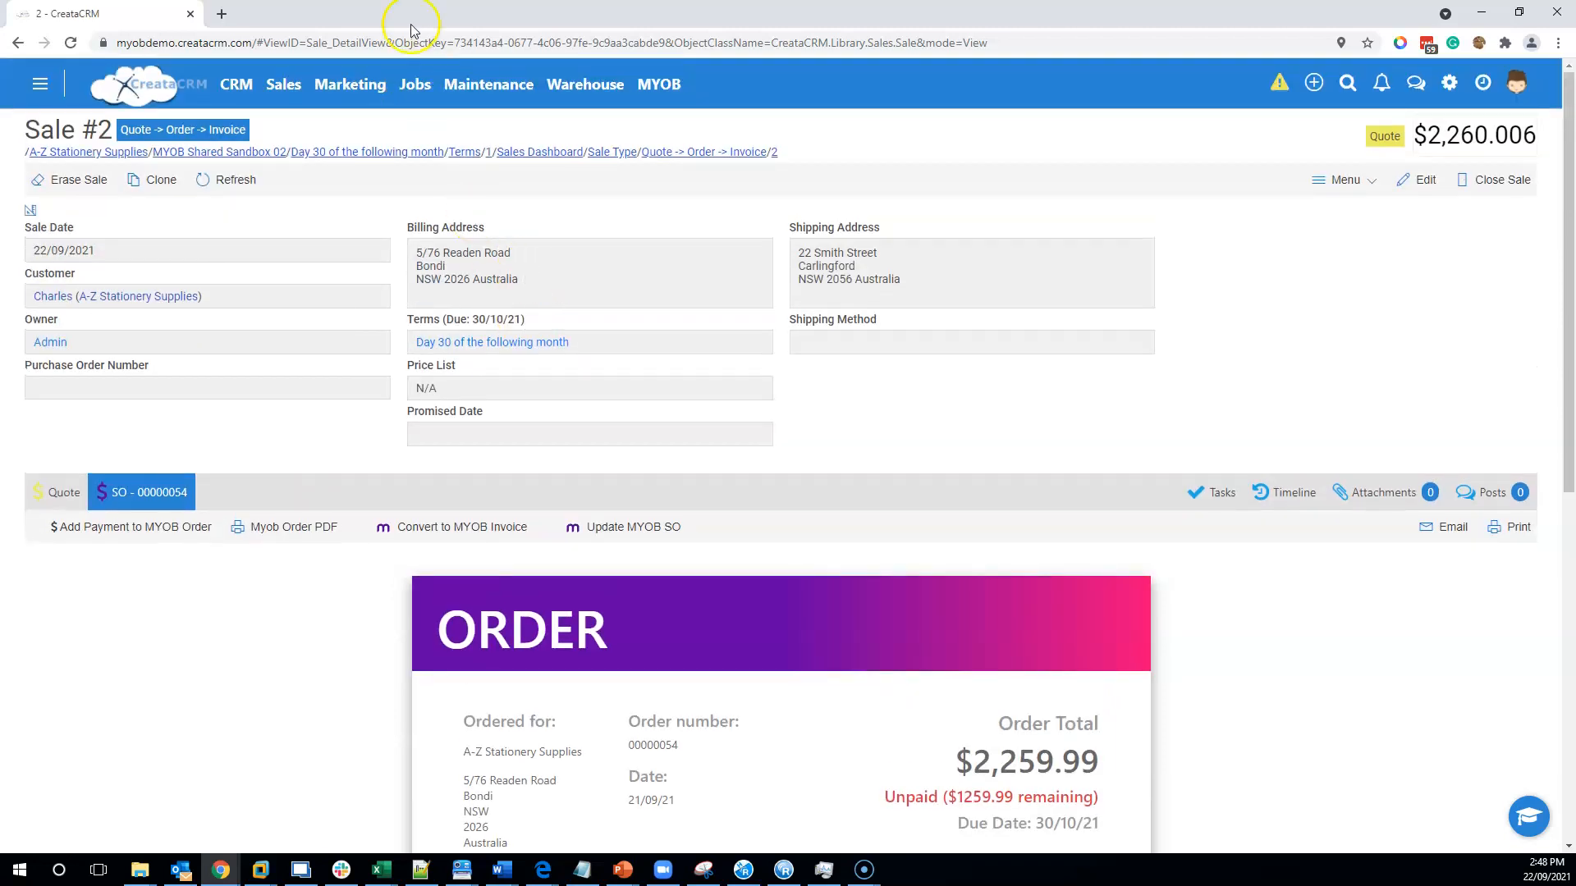
{"action": "left_click", "coordinate": [649, 82]}
{"action": "left_click", "coordinate": [714, 280]}
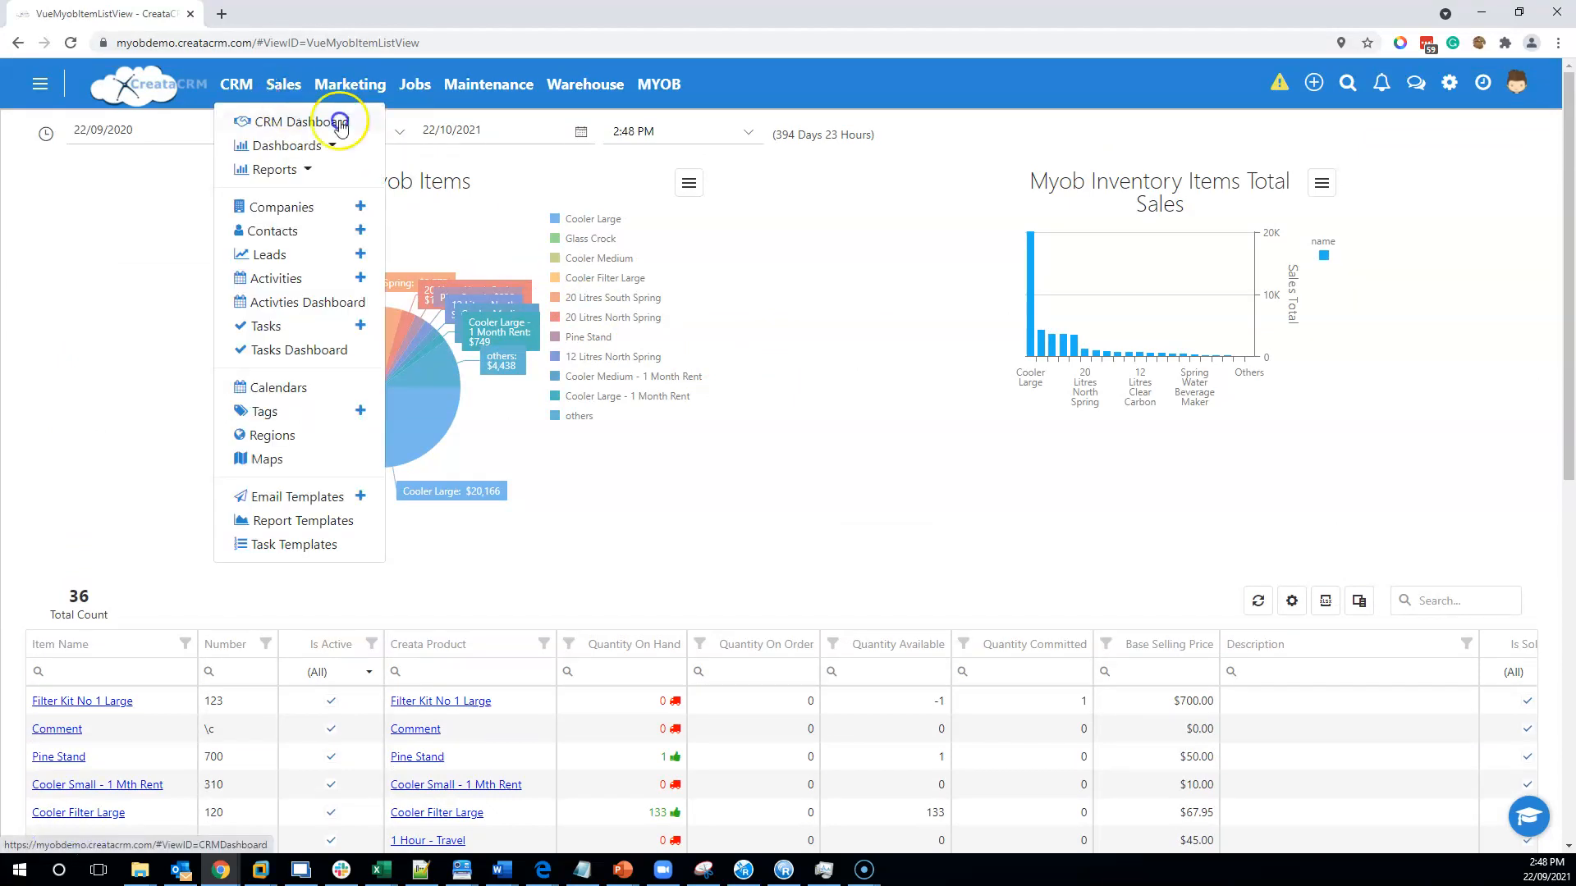
- Go to the Sales Dashboard, reopen the A-Z Stationery Supplies sale and show its MYOB order
{"action": "mouse_move", "coordinate": [289, 87]}
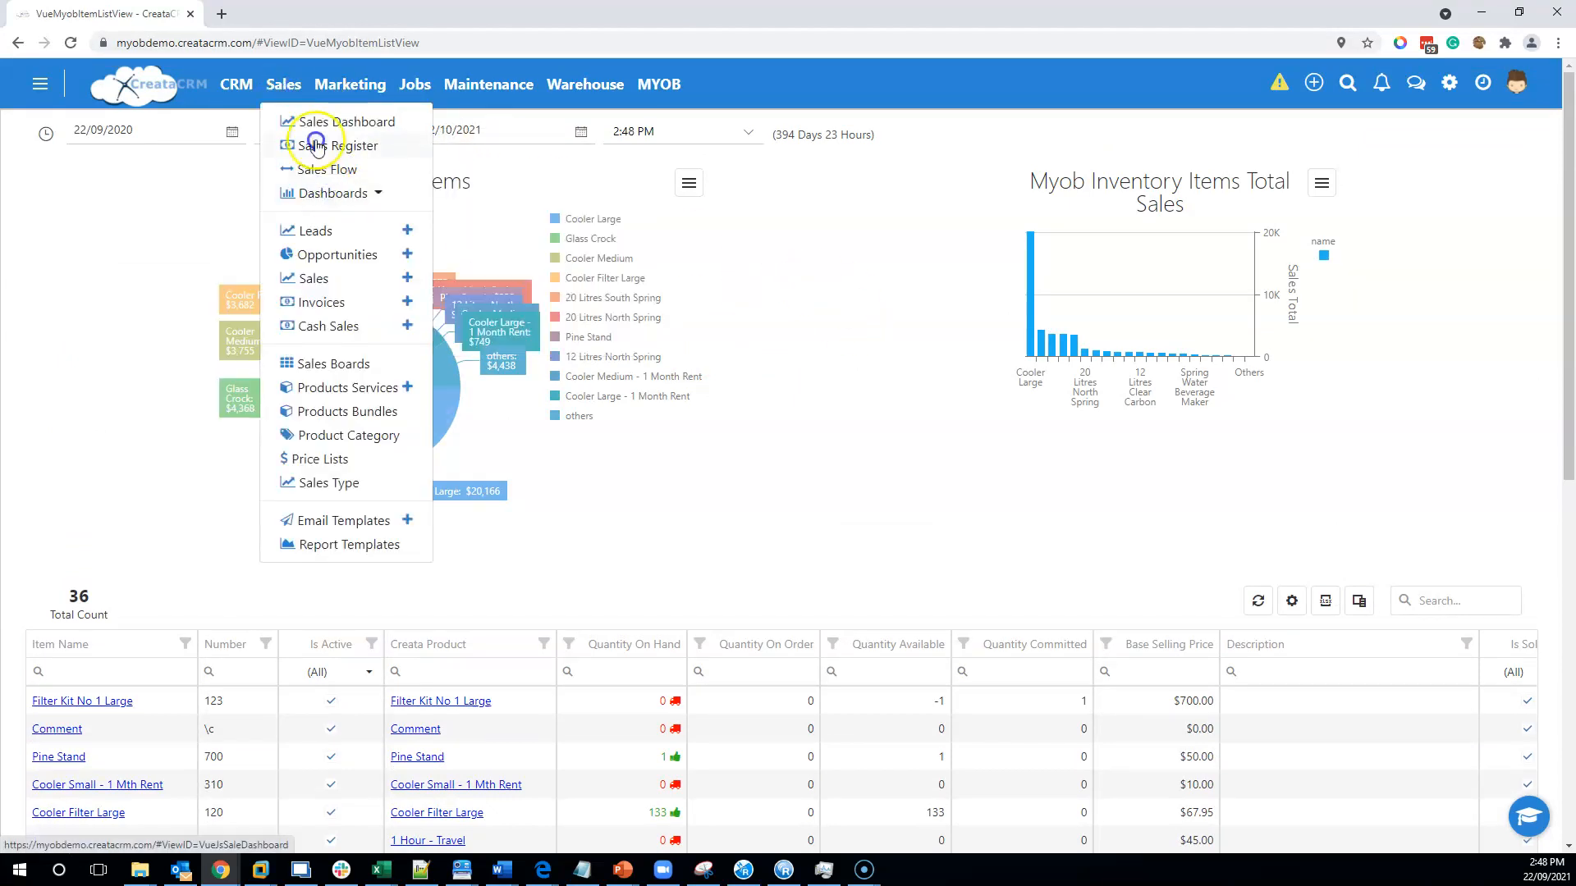
{"action": "left_click", "coordinate": [333, 121]}
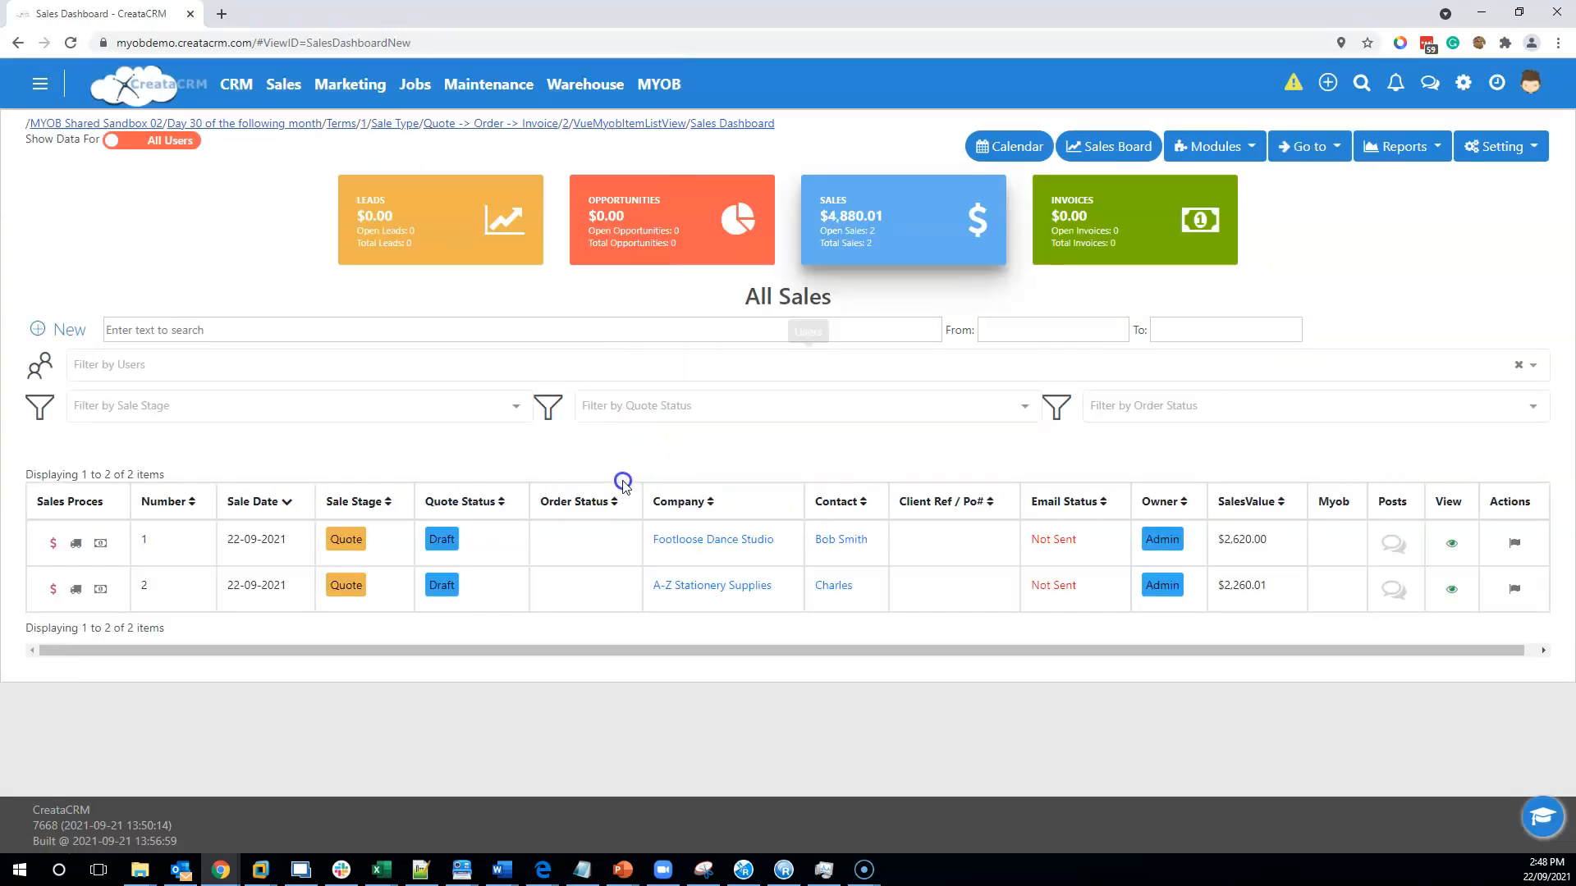
{"action": "left_click", "coordinate": [249, 586]}
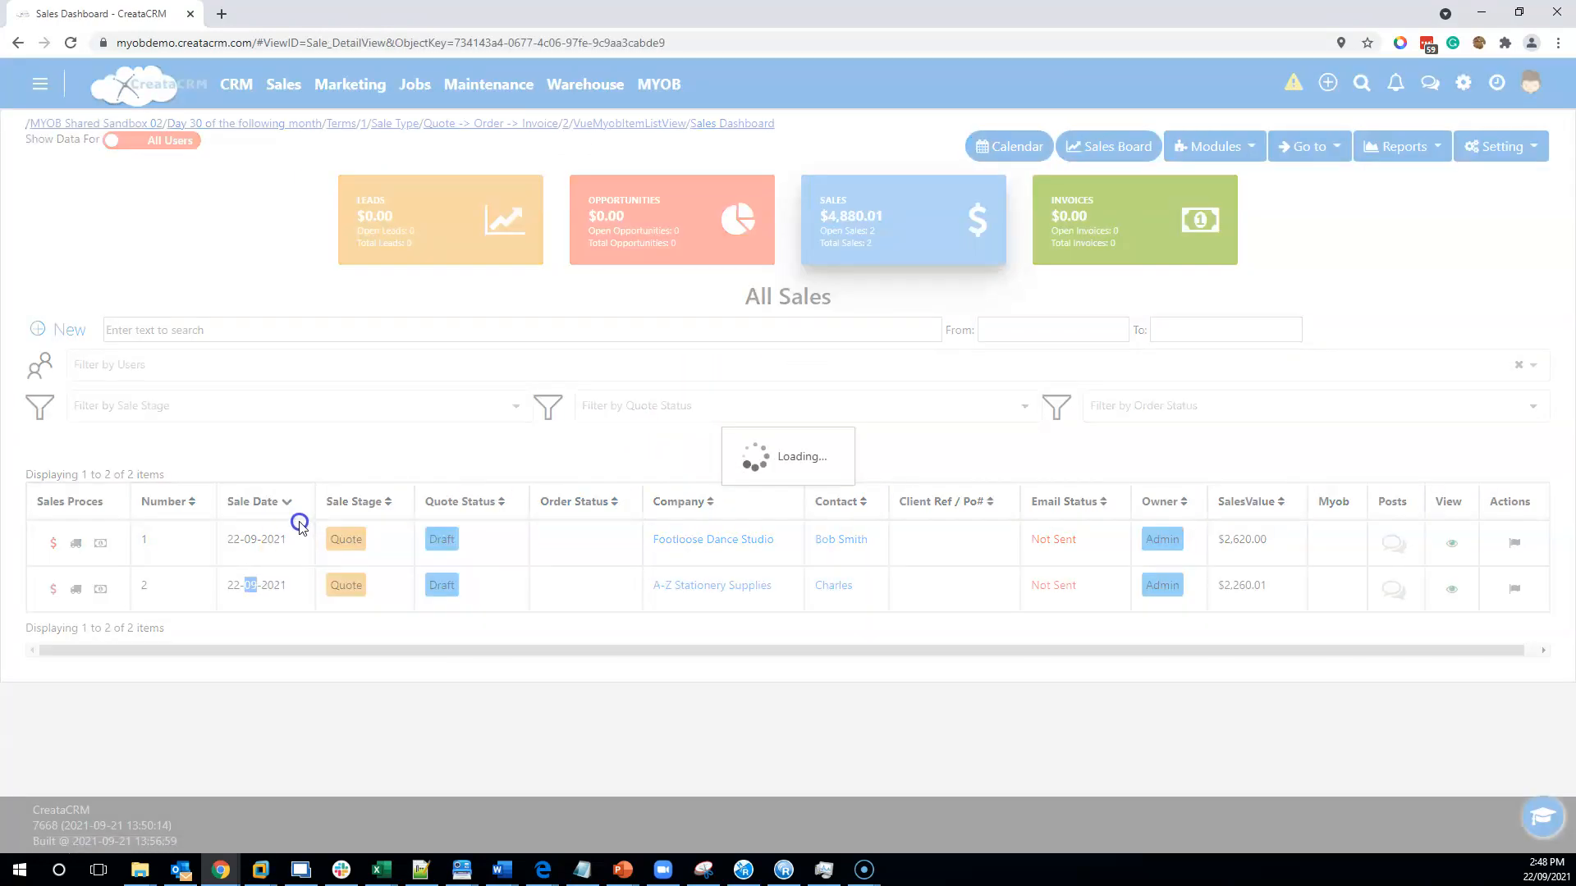
{"action": "scroll", "coordinate": [426, 535], "scroll_direction": "down", "scroll_amount": 2}
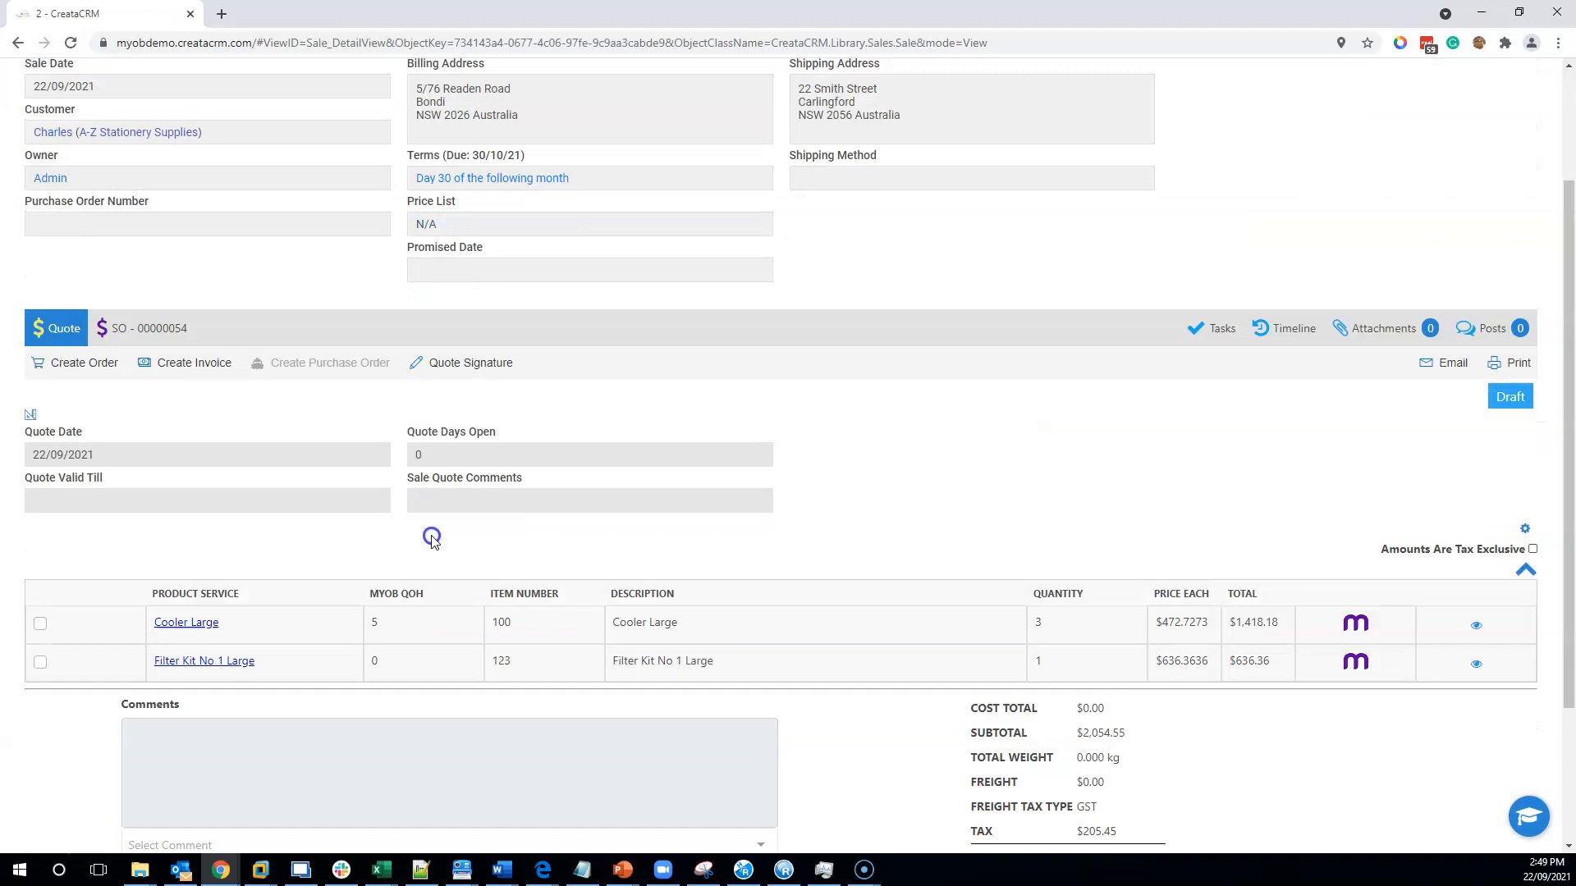
{"action": "left_click", "coordinate": [161, 343]}
{"action": "left_click", "coordinate": [31, 844]}
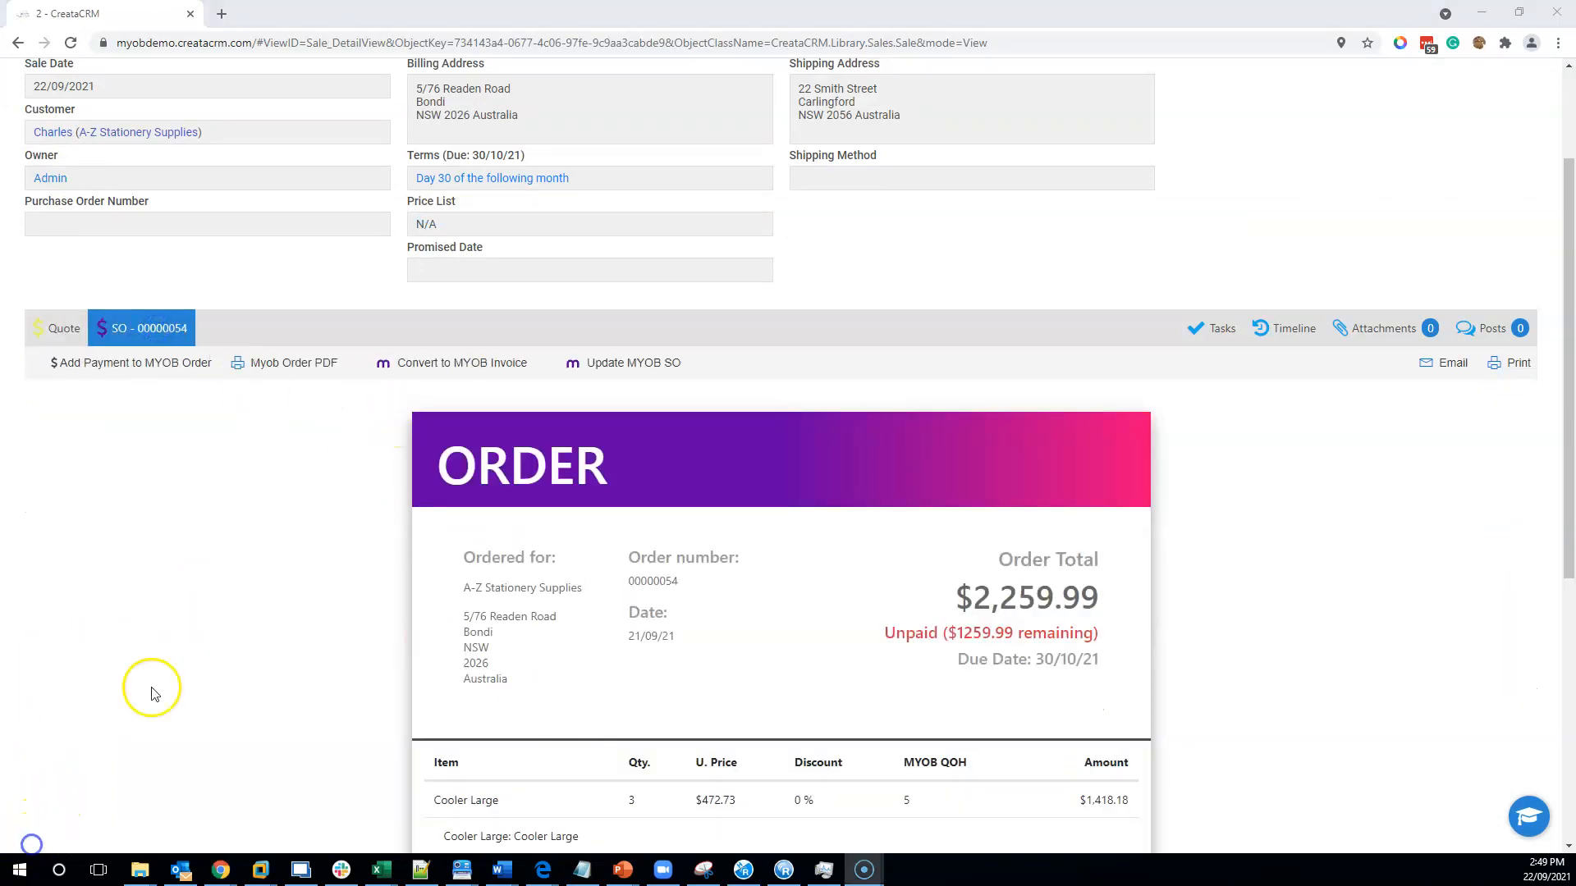
- Create a new sale with the Order -> Invoice sale type
{"action": "scroll", "coordinate": [152, 690], "scroll_direction": "down", "scroll_amount": 2}
{"action": "scroll", "coordinate": [154, 687], "scroll_direction": "up", "scroll_amount": 3}
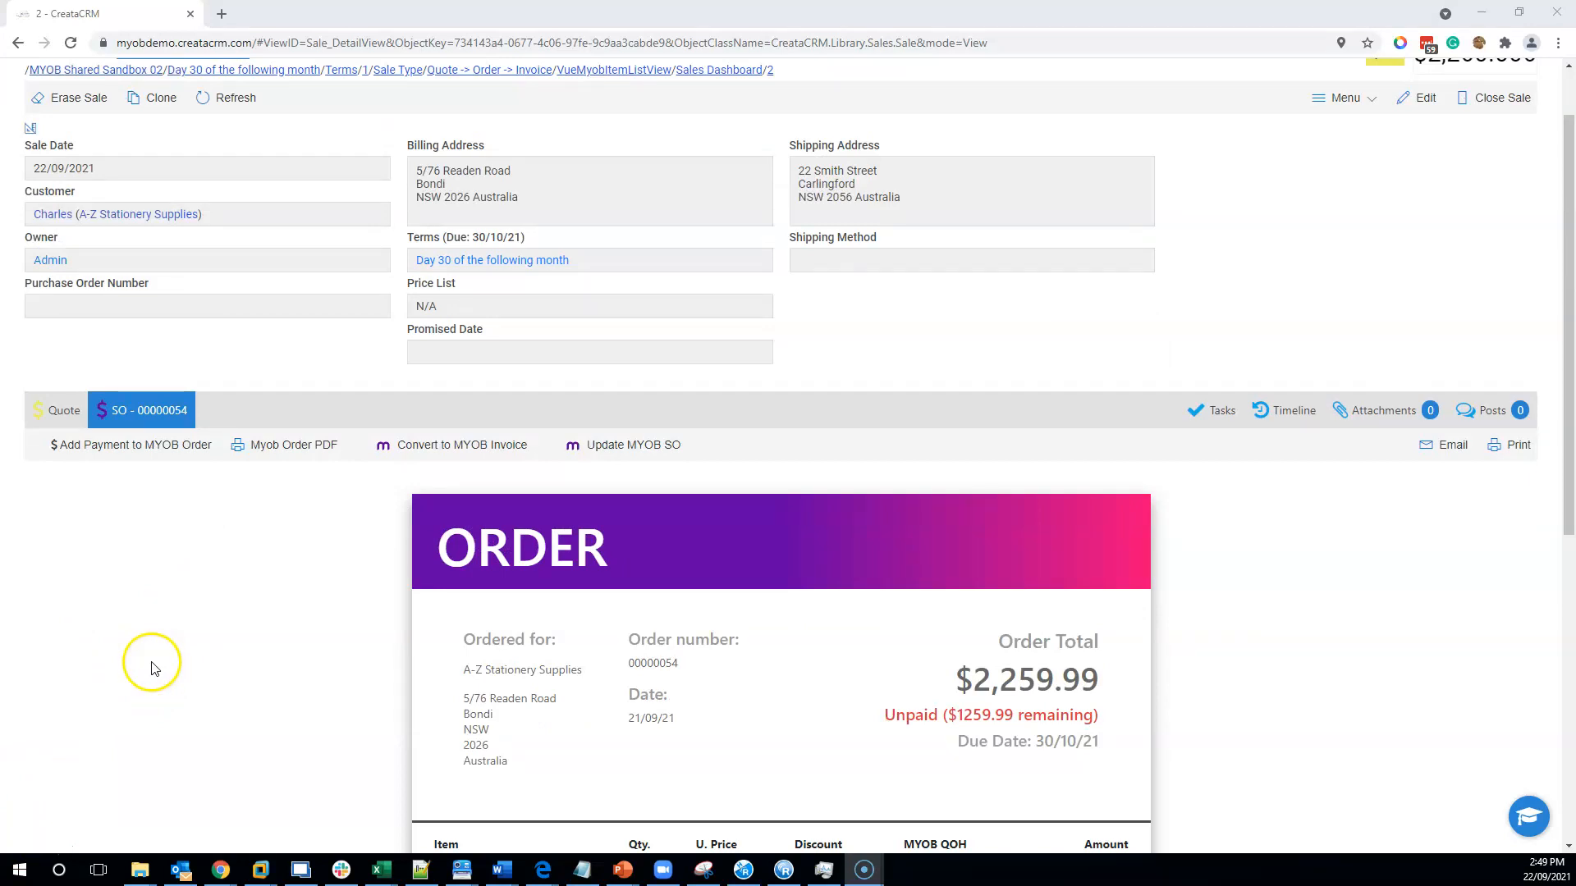
{"action": "scroll", "coordinate": [158, 665], "scroll_direction": "up", "scroll_amount": 1}
{"action": "left_click", "coordinate": [269, 83]}
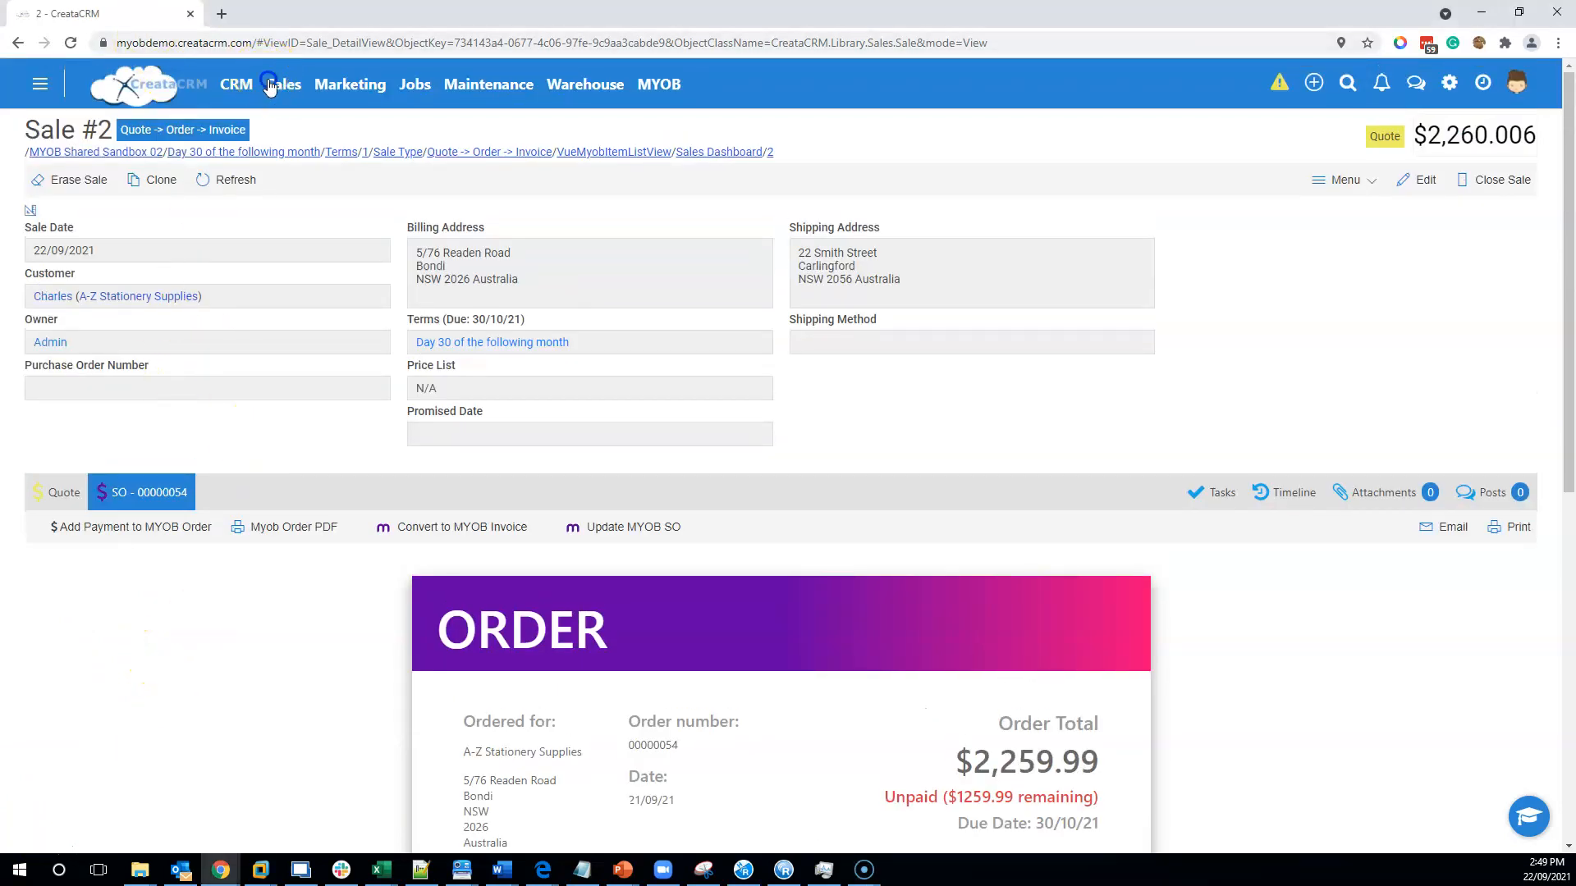
{"action": "left_click", "coordinate": [345, 174]}
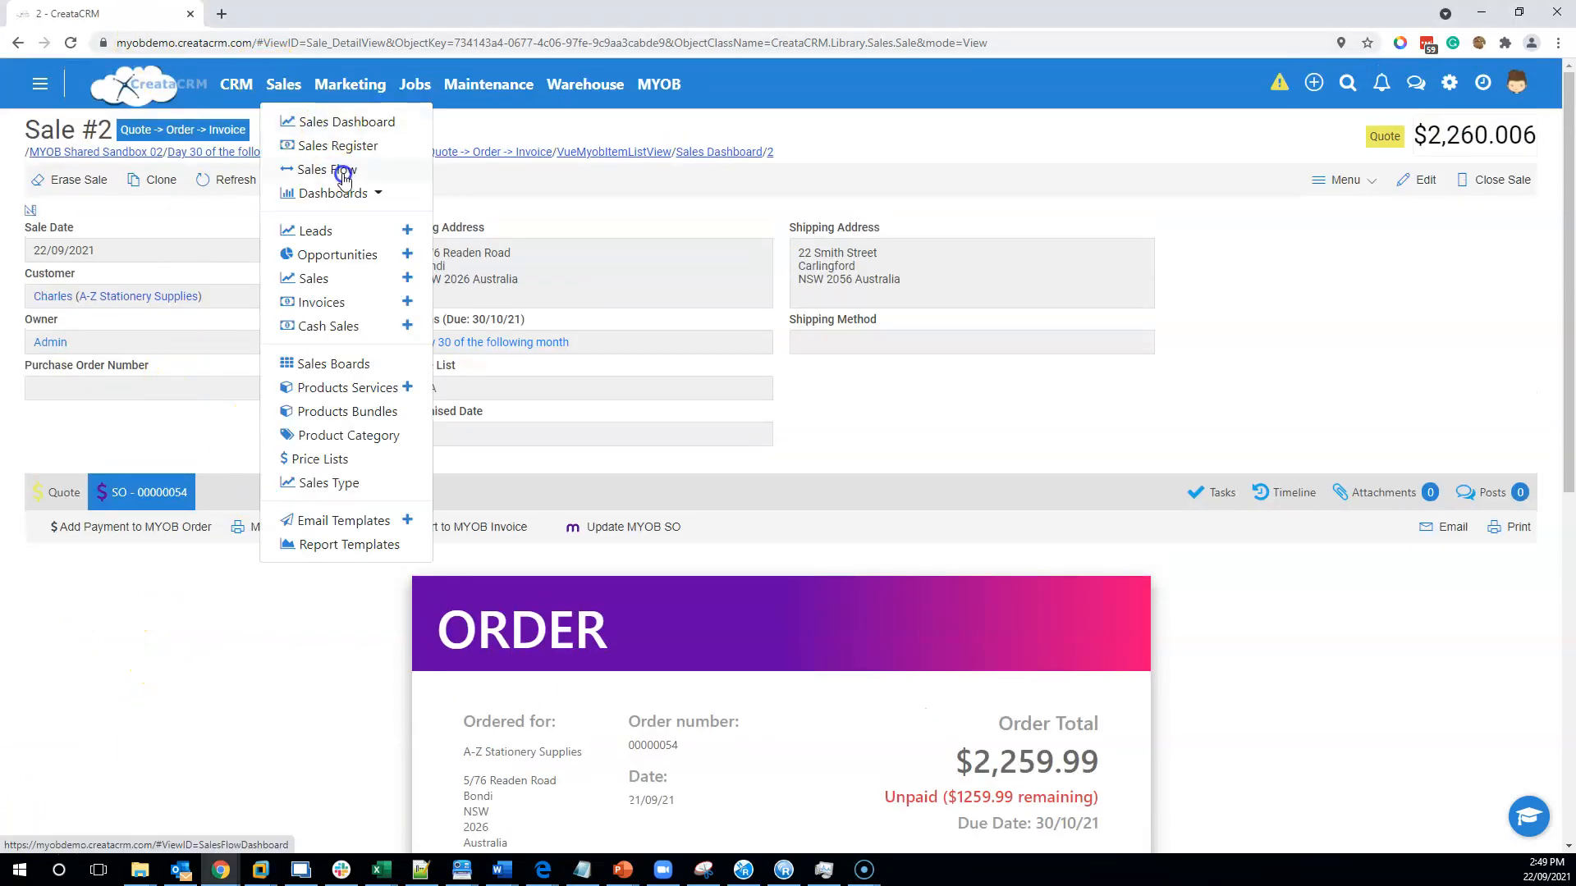
{"action": "left_click", "coordinate": [407, 278]}
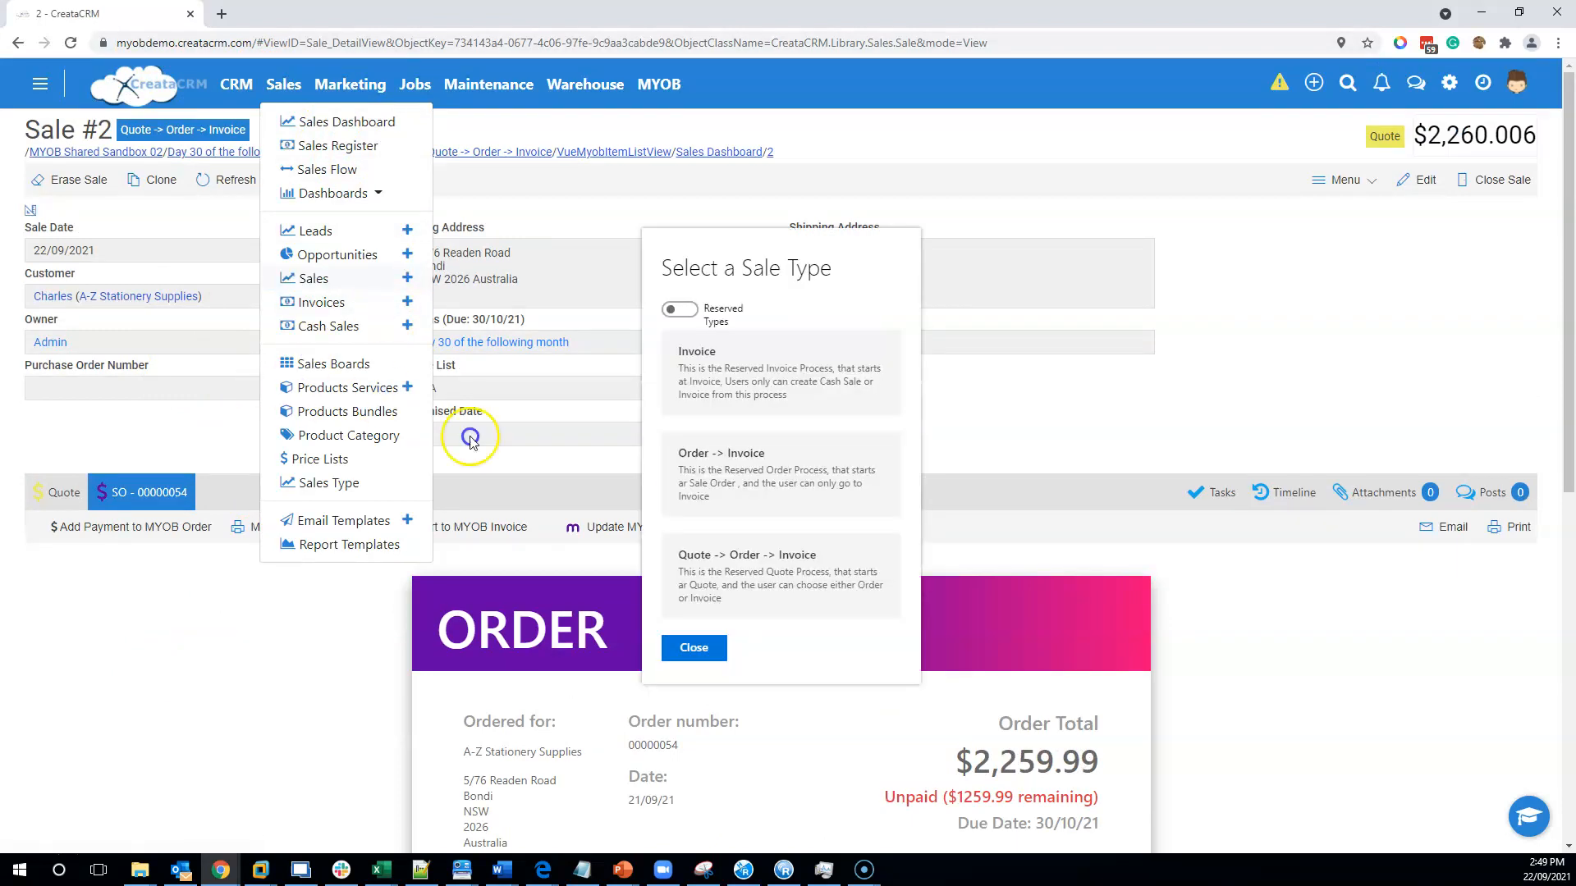
{"action": "left_click", "coordinate": [739, 465]}
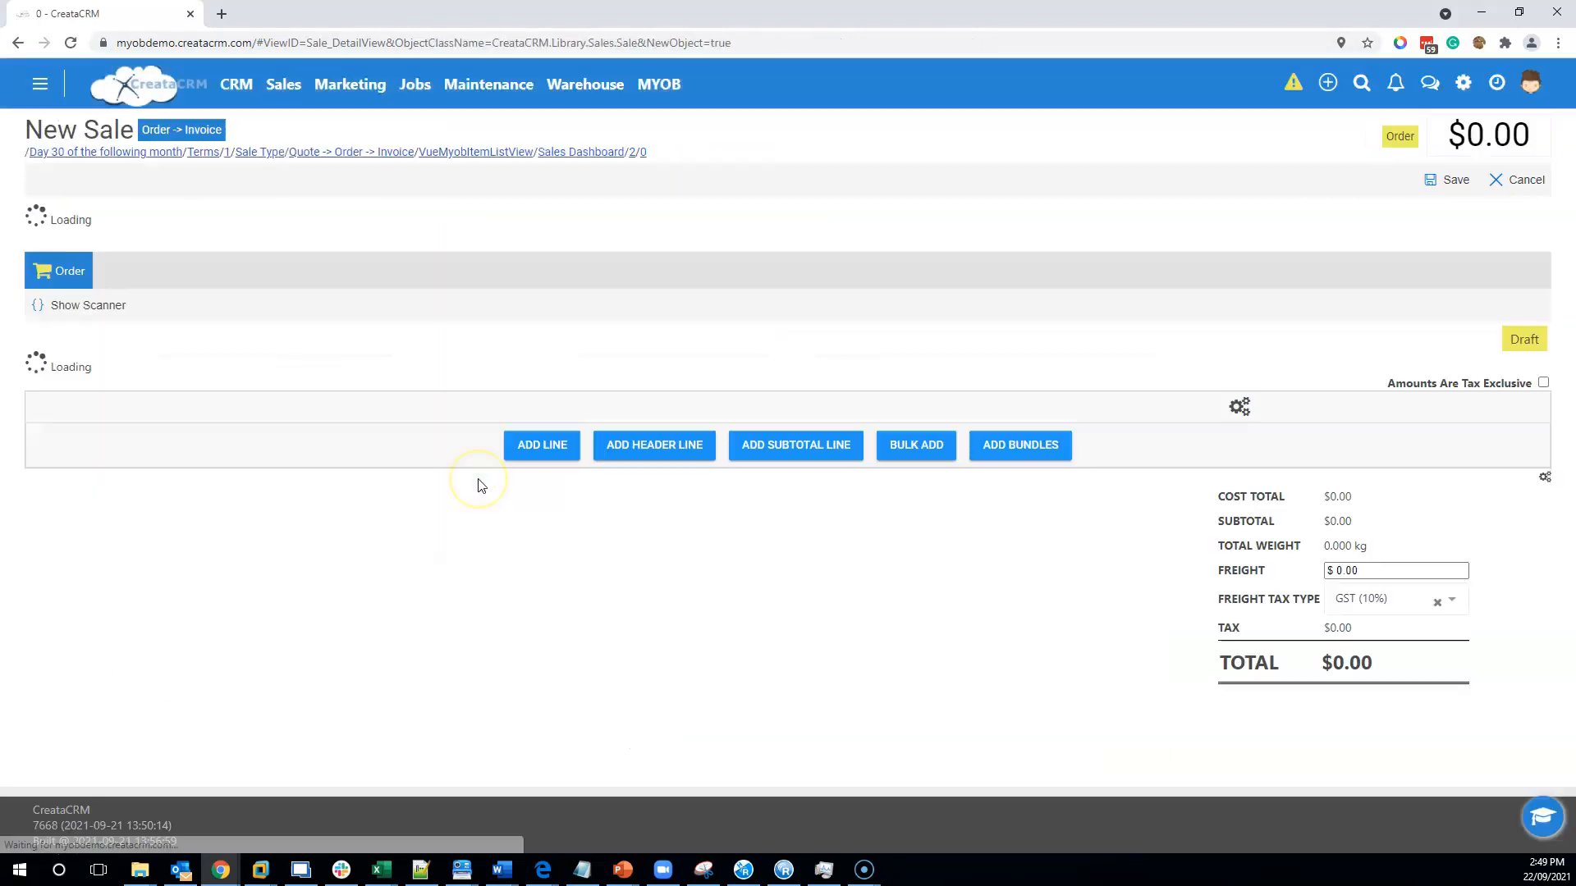
- Add an order line for Cooler Large - 1 Month Rent with a quantity of 3
{"action": "scroll", "coordinate": [485, 569], "scroll_direction": "down", "scroll_amount": 4}
{"action": "left_click", "coordinate": [528, 468]}
{"action": "left_click", "coordinate": [152, 456]}
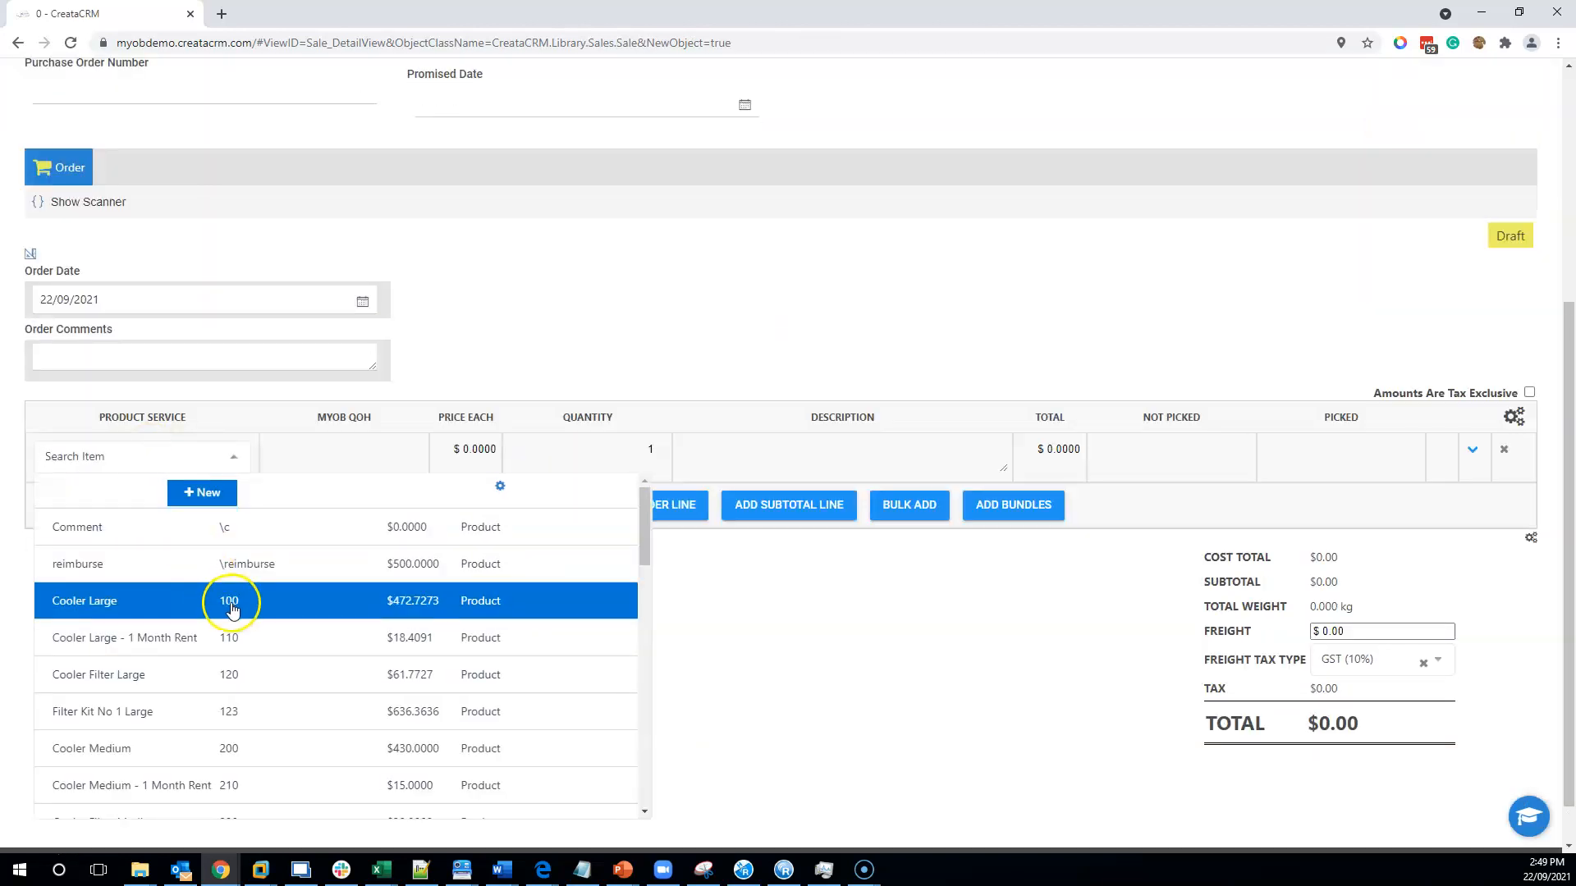
{"action": "left_click", "coordinate": [279, 638]}
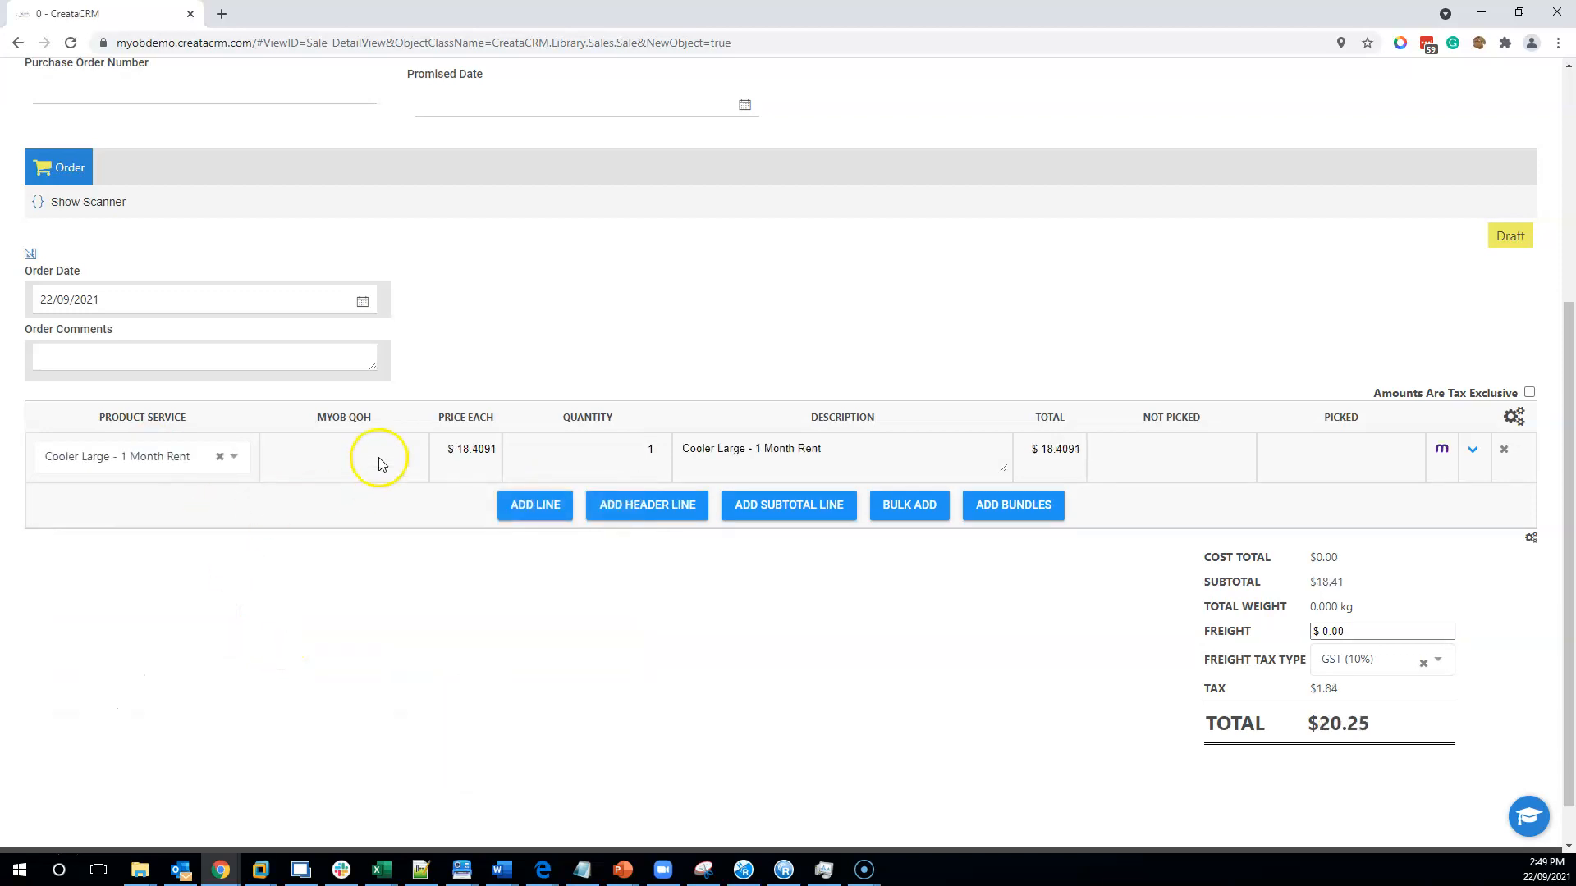
{"action": "left_click", "coordinate": [648, 448]}
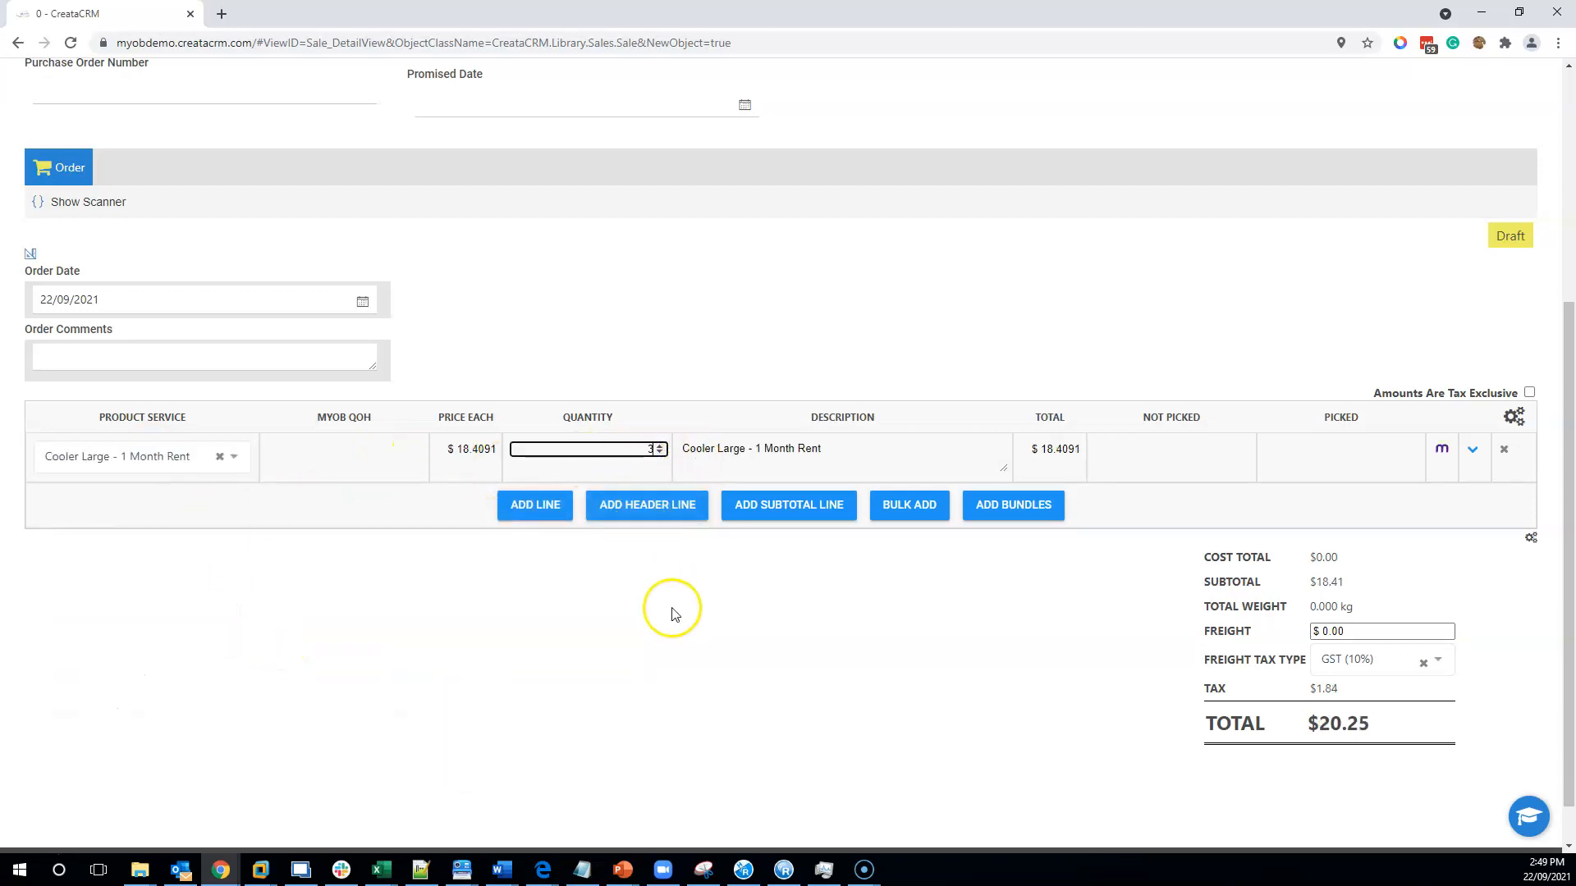
{"action": "type", "text": "3"}
- Set the customer to the A-Z Stationery Supplies contact and save the new sale
{"action": "scroll", "coordinate": [693, 645], "scroll_direction": "up", "scroll_amount": 5}
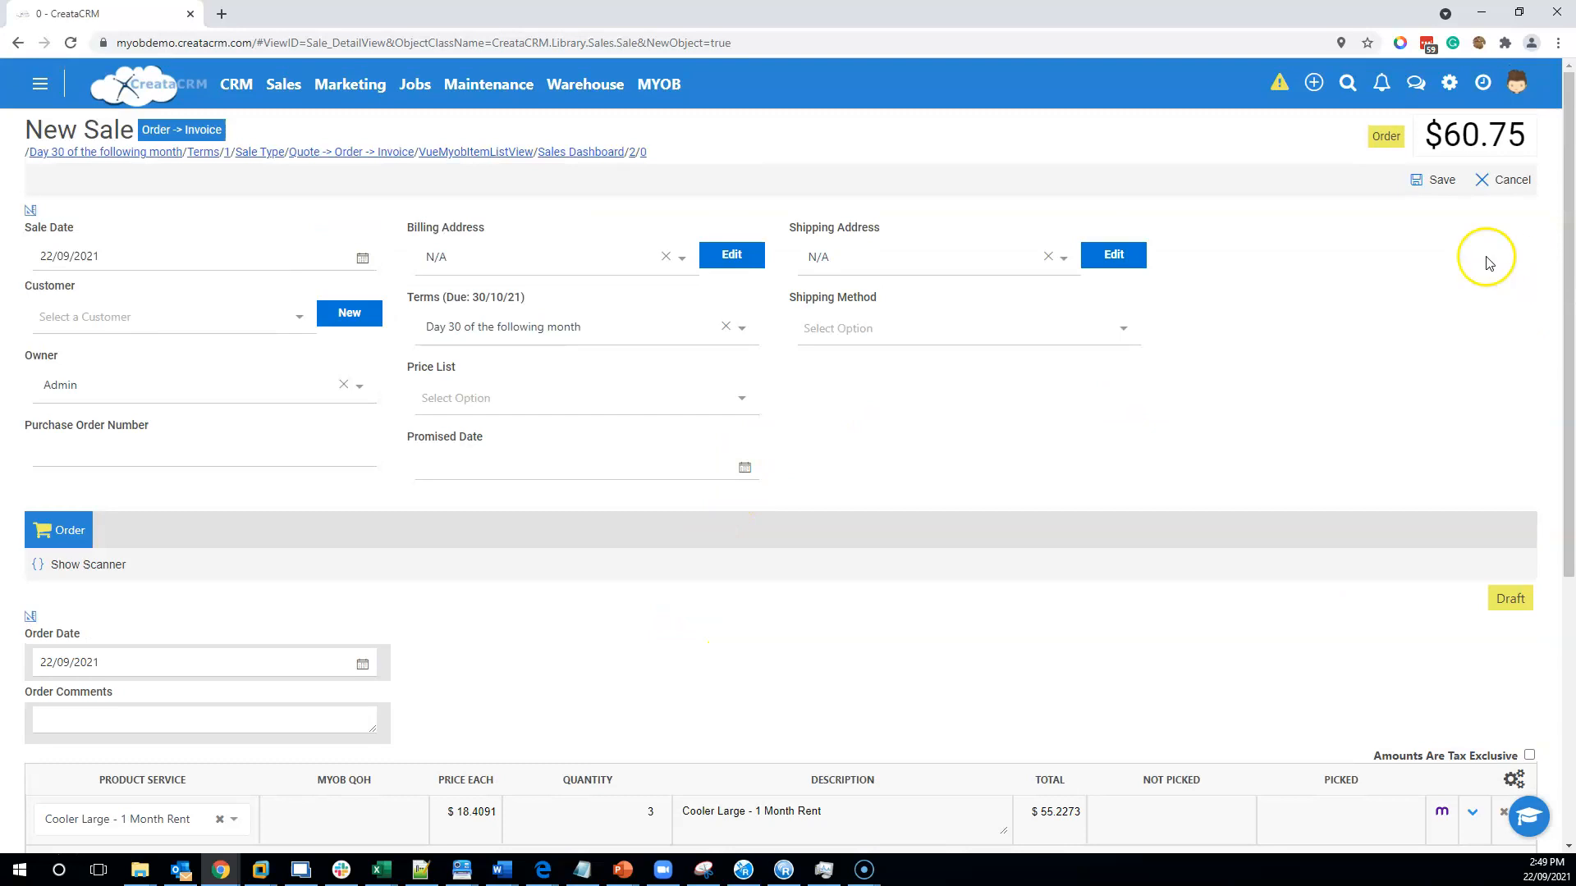
{"action": "left_click", "coordinate": [1435, 179]}
{"action": "left_click", "coordinate": [788, 572]}
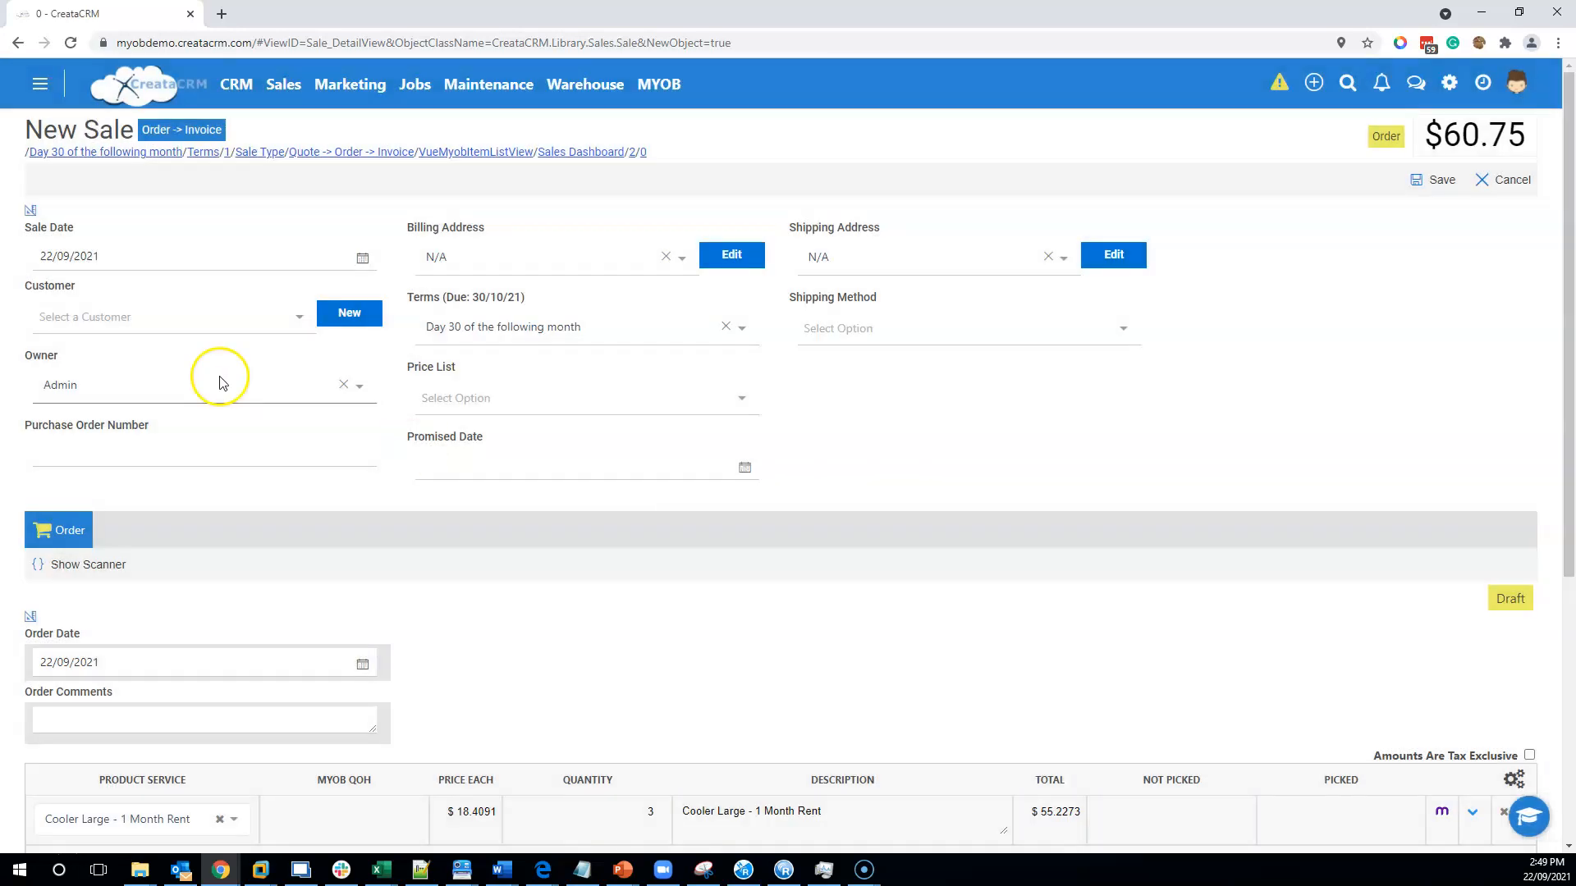
{"action": "left_click", "coordinate": [140, 320]}
{"action": "left_click", "coordinate": [232, 545]}
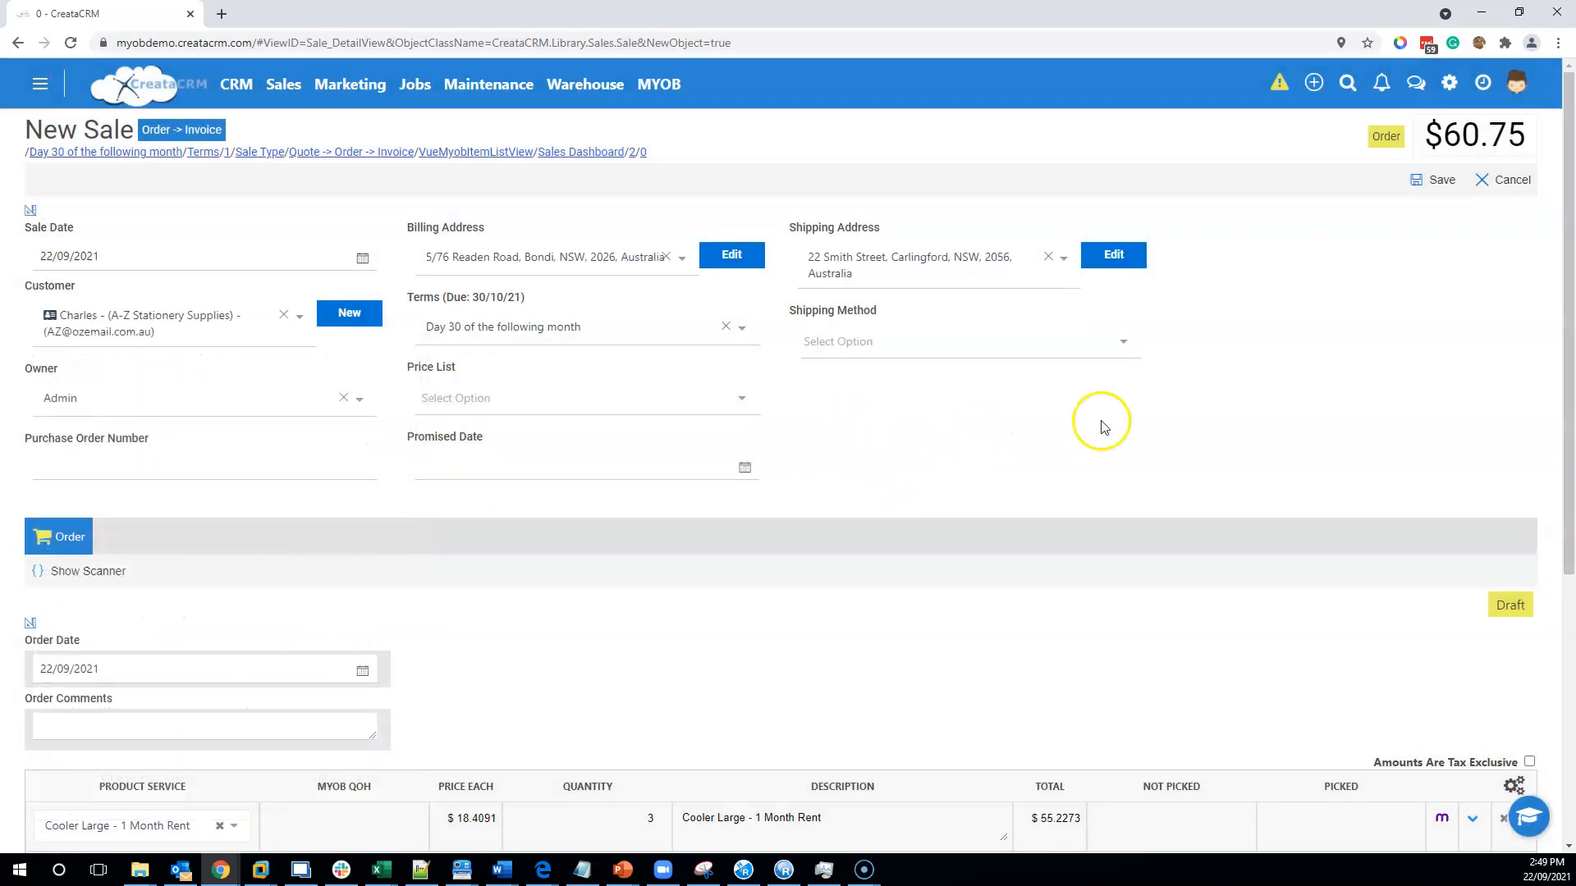
{"action": "left_click", "coordinate": [1432, 180]}
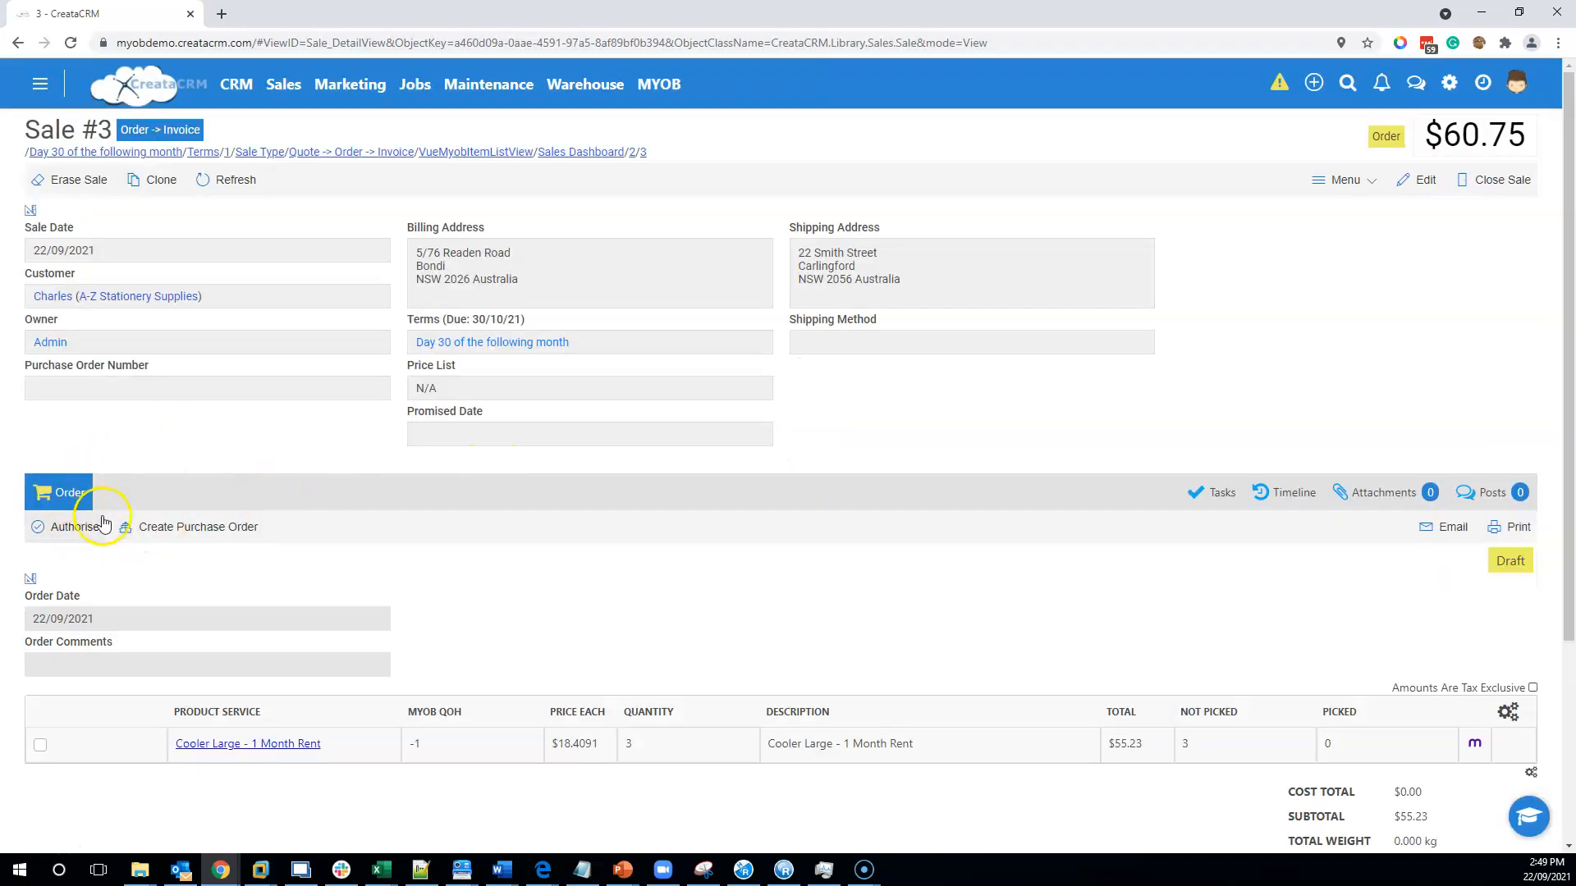
- Reopen the saved sale for editing, save it again and review its order details
{"action": "left_click", "coordinate": [1405, 177]}
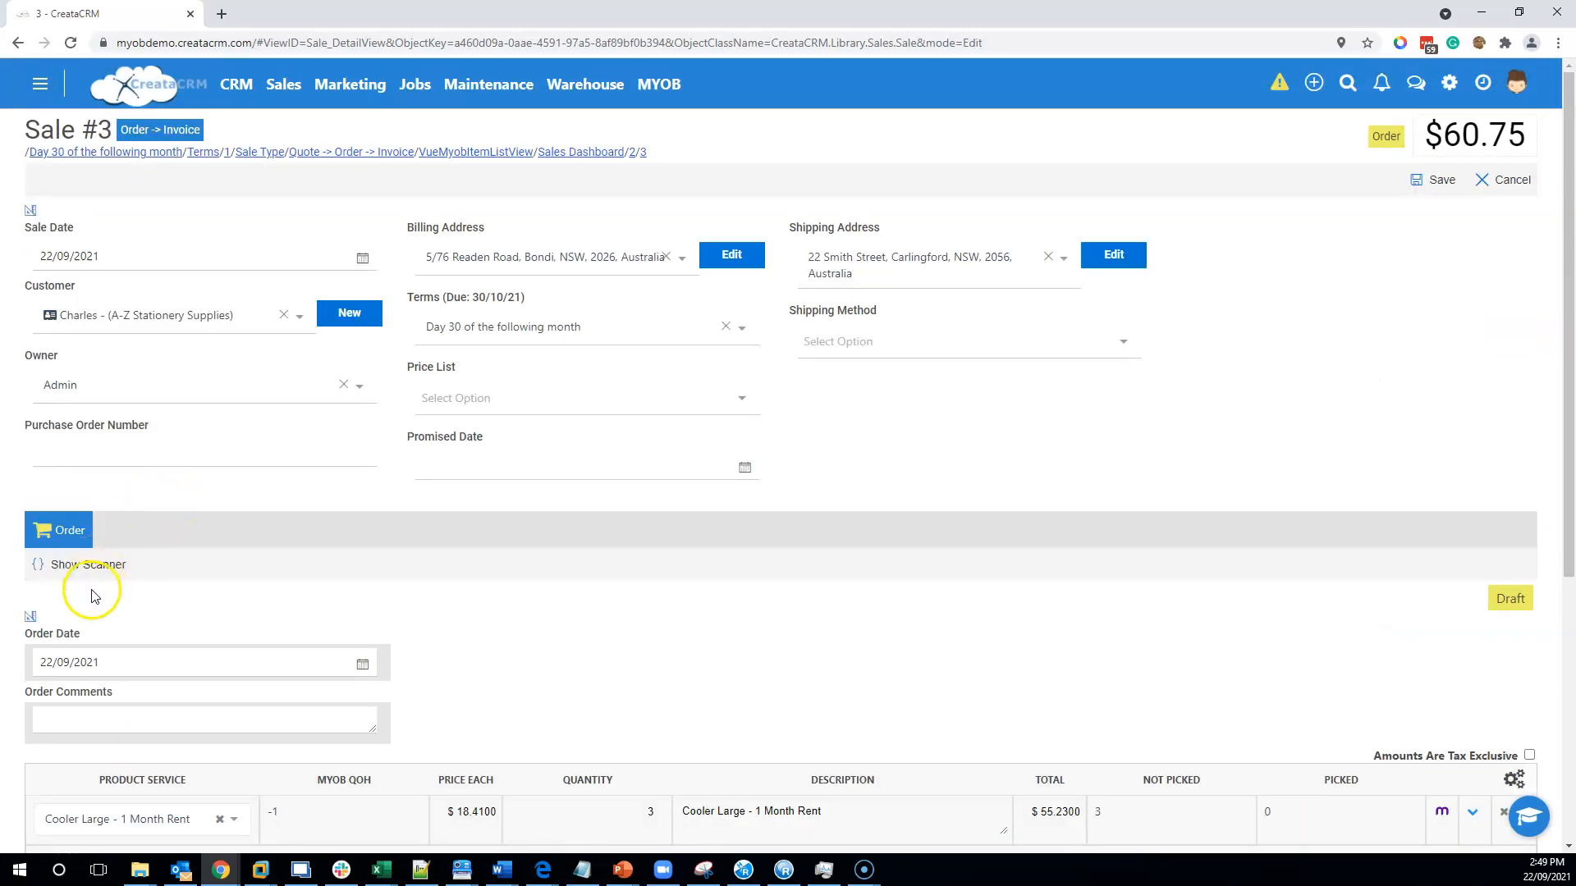
{"action": "left_click", "coordinate": [1418, 184]}
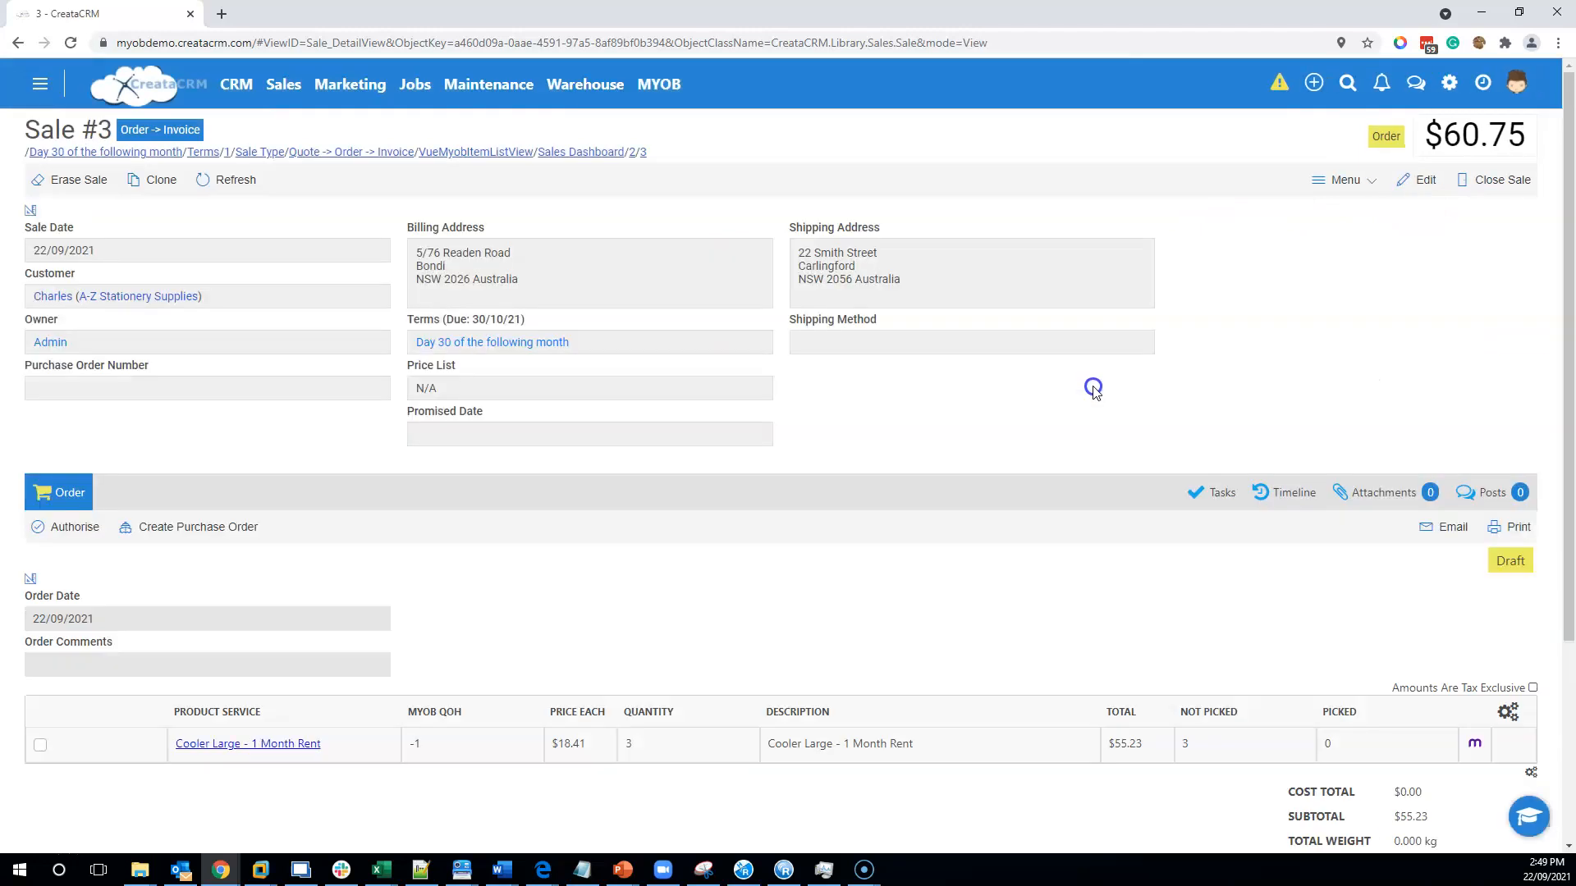
{"action": "scroll", "coordinate": [1051, 480], "scroll_direction": "down", "scroll_amount": 2}
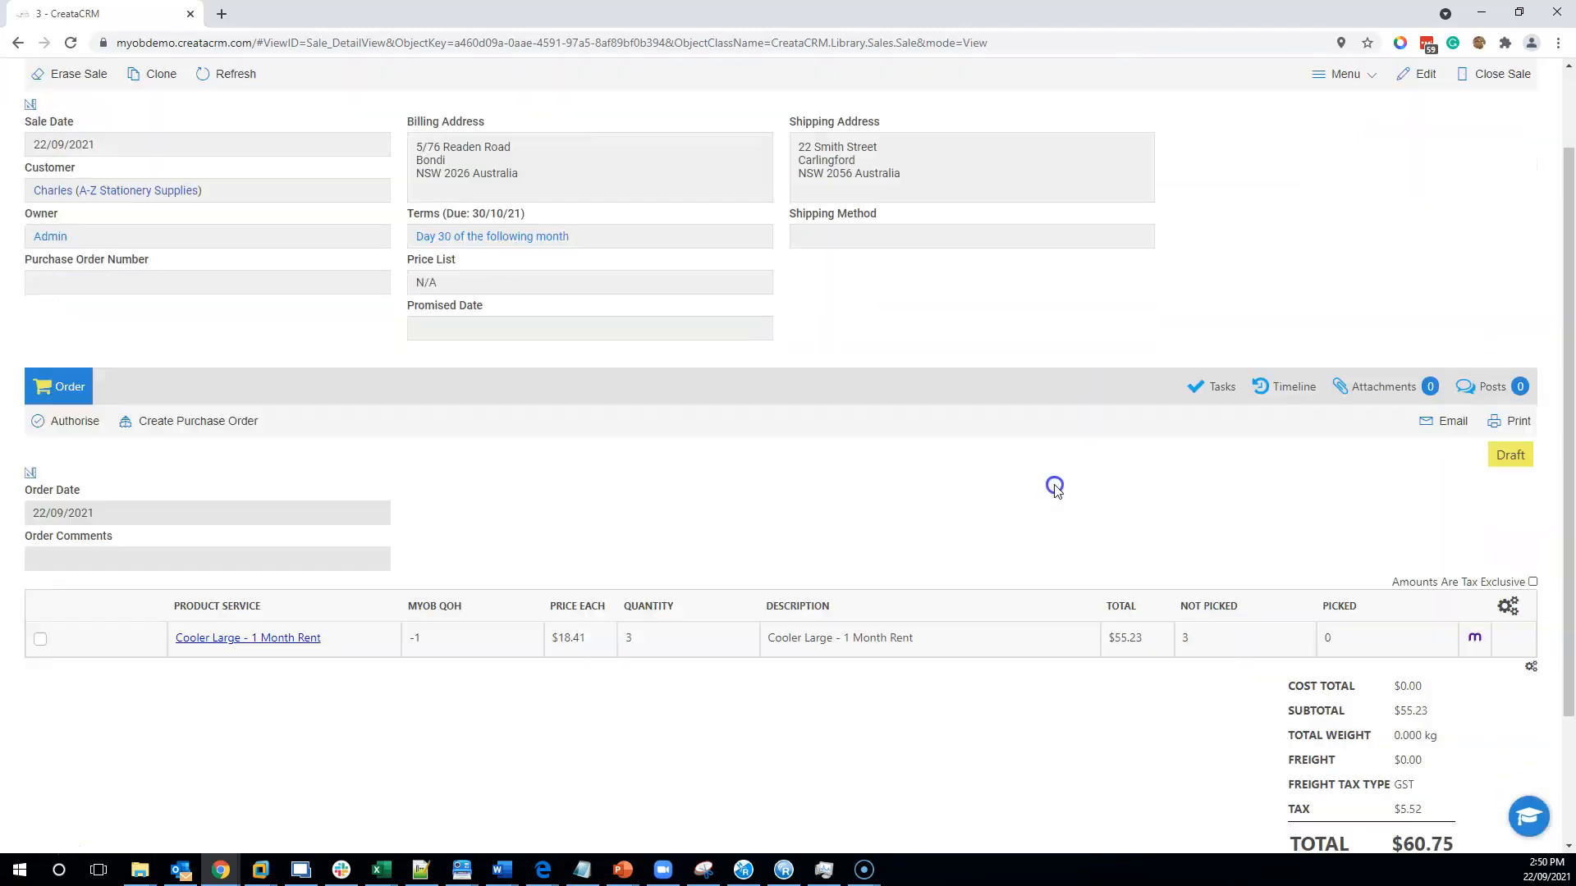
{"action": "left_click", "coordinate": [993, 669]}
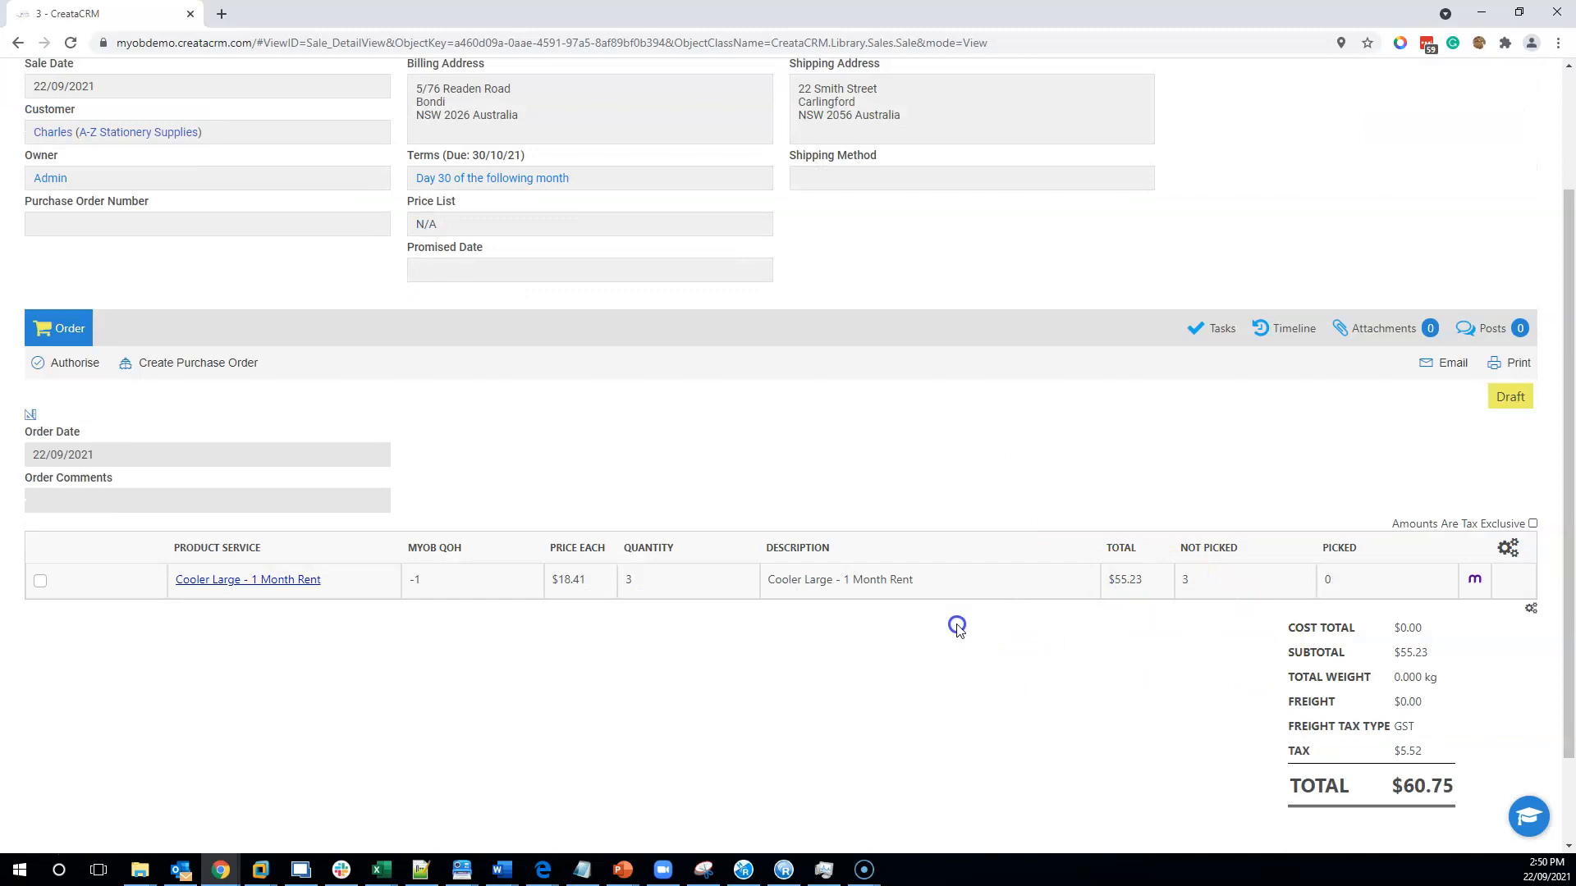
{"action": "scroll", "coordinate": [344, 447], "scroll_direction": "up", "scroll_amount": 2}
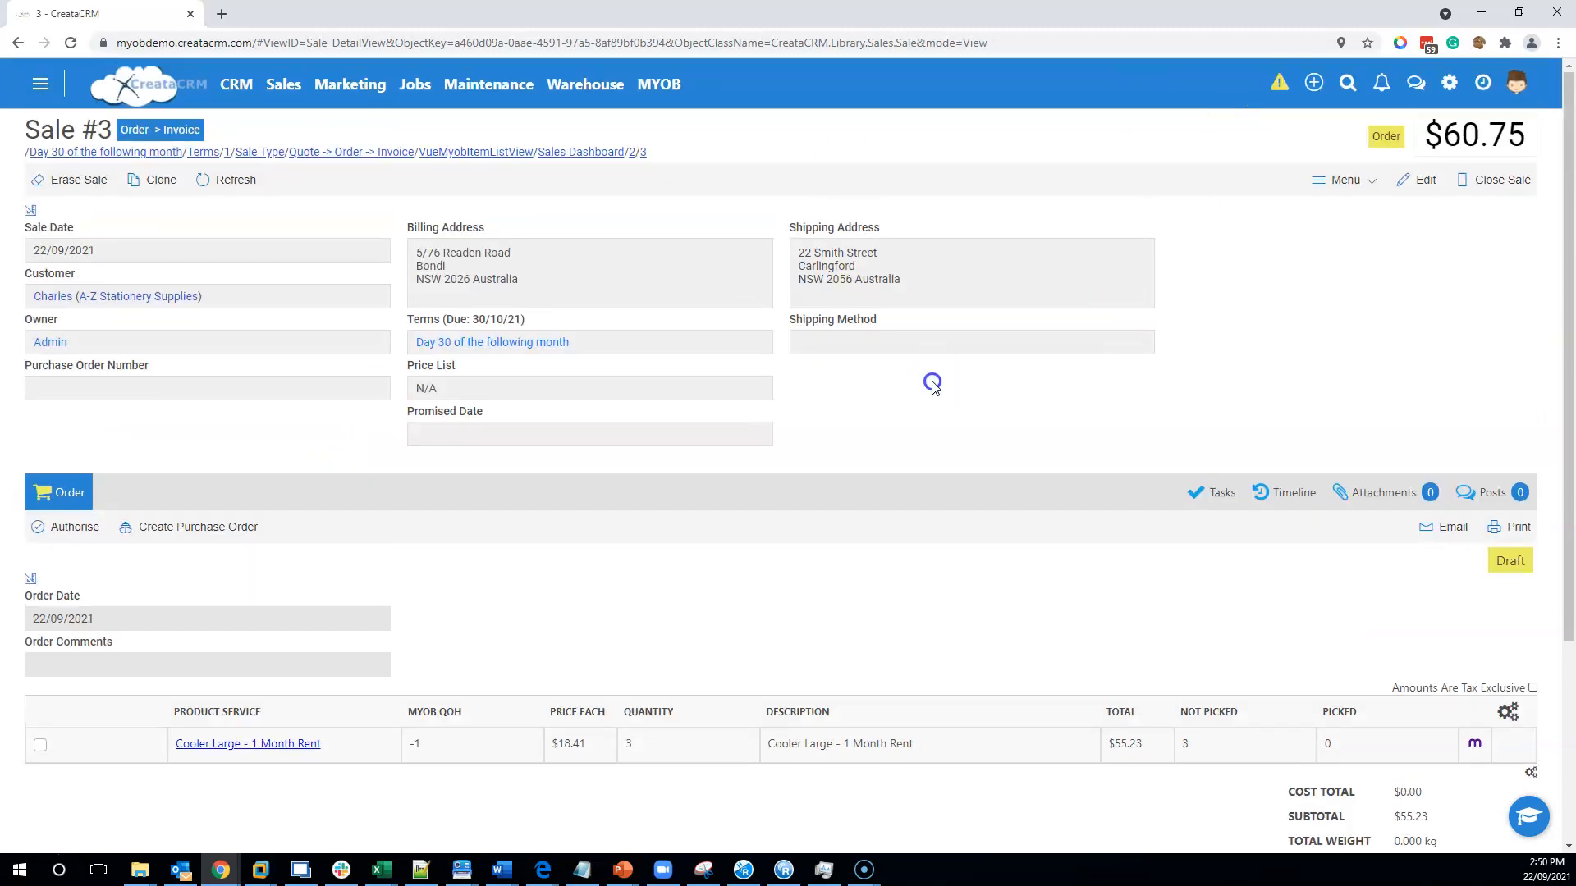
- Enable Allow Order To MYOB Invoice on the Order -> Invoice sale type and return to the new sale
{"action": "left_click", "coordinate": [283, 84]}
{"action": "left_click", "coordinate": [351, 488]}
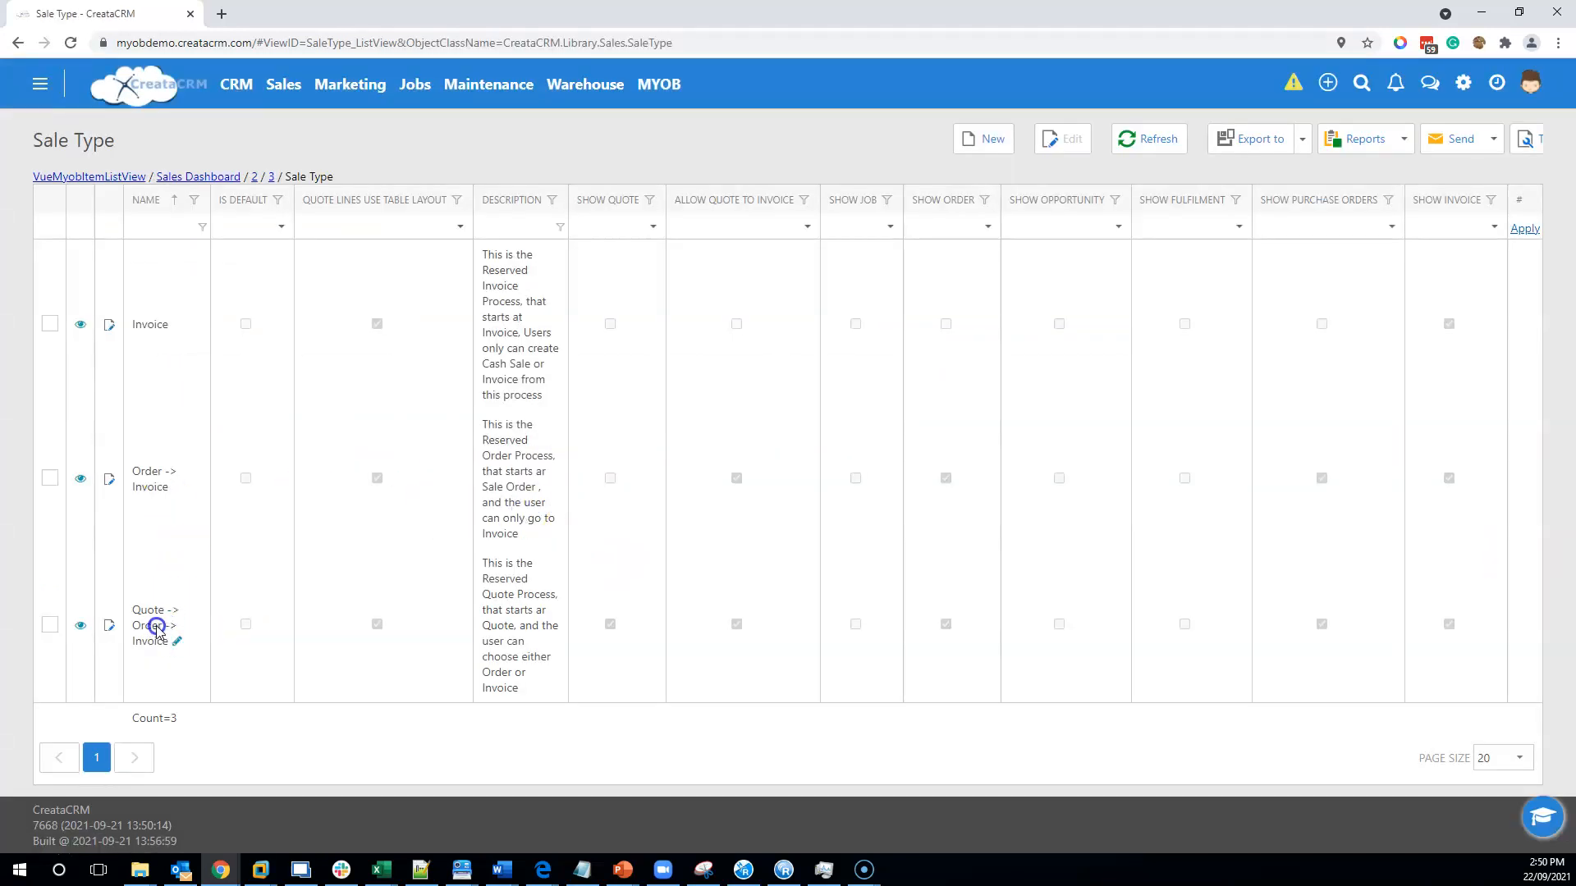
{"action": "left_click", "coordinate": [149, 480]}
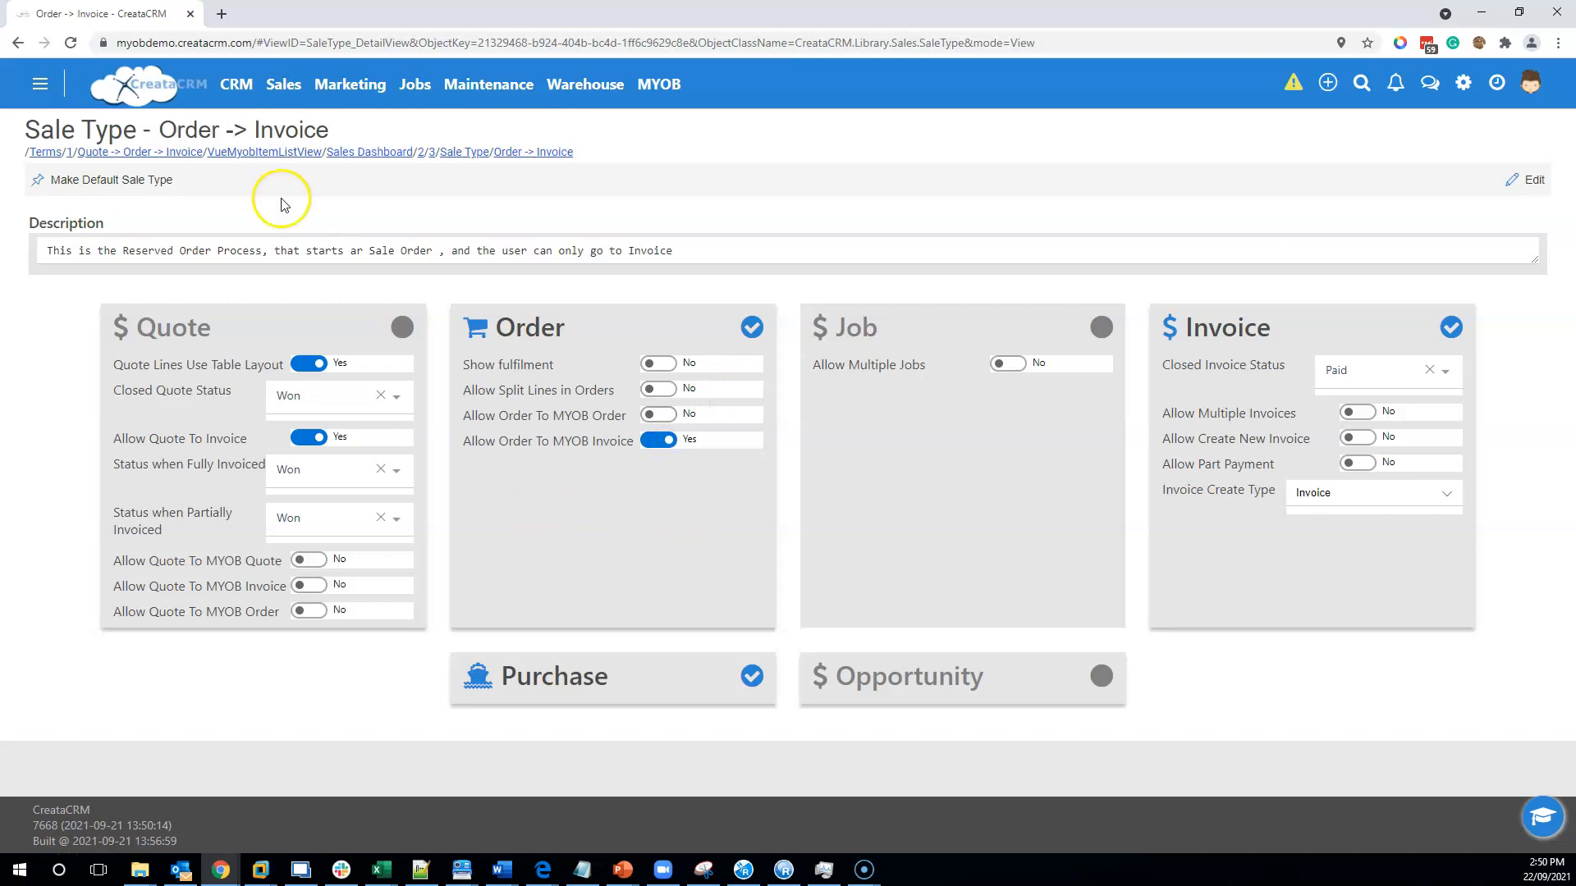
{"action": "left_click", "coordinate": [432, 153]}
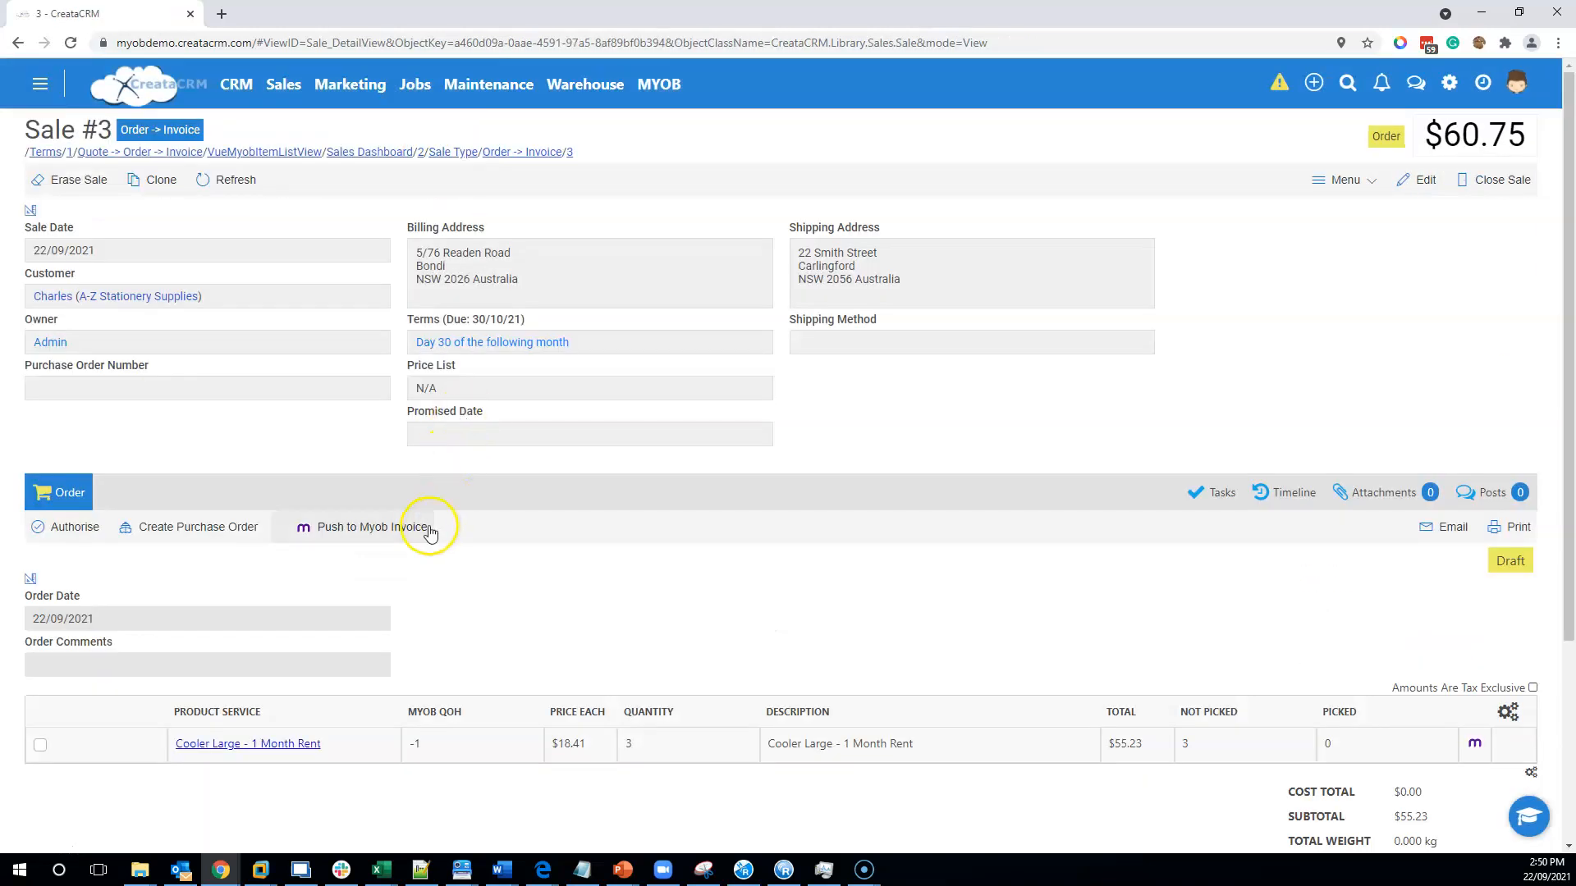
- Authorise the order, convert it to a MYOB invoice and view that invoice
{"action": "left_click", "coordinate": [78, 529]}
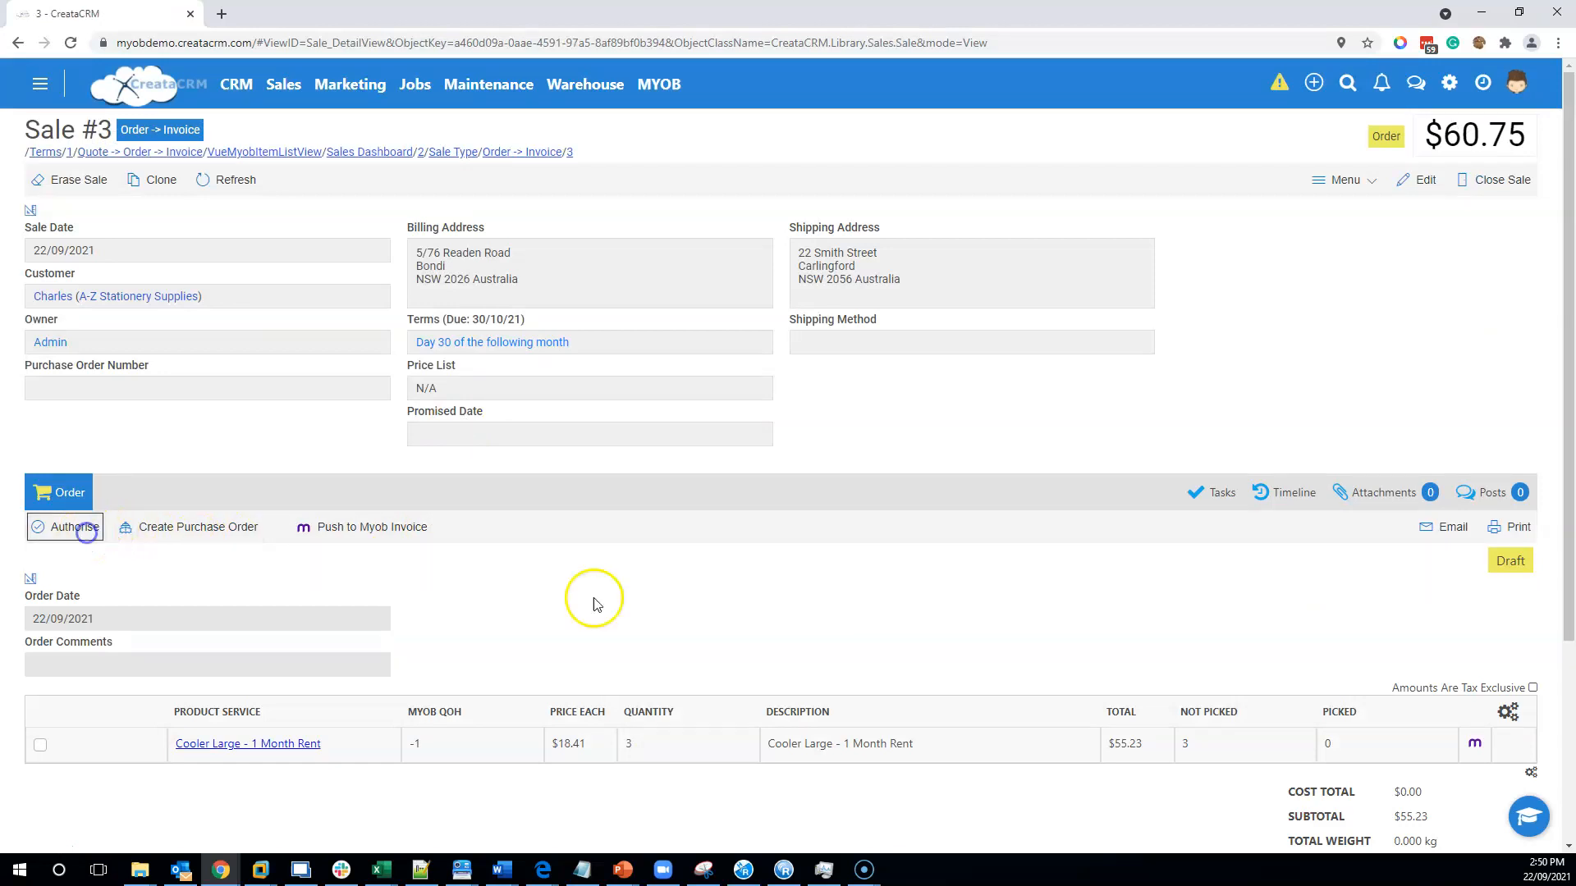
{"action": "left_click", "coordinate": [384, 532]}
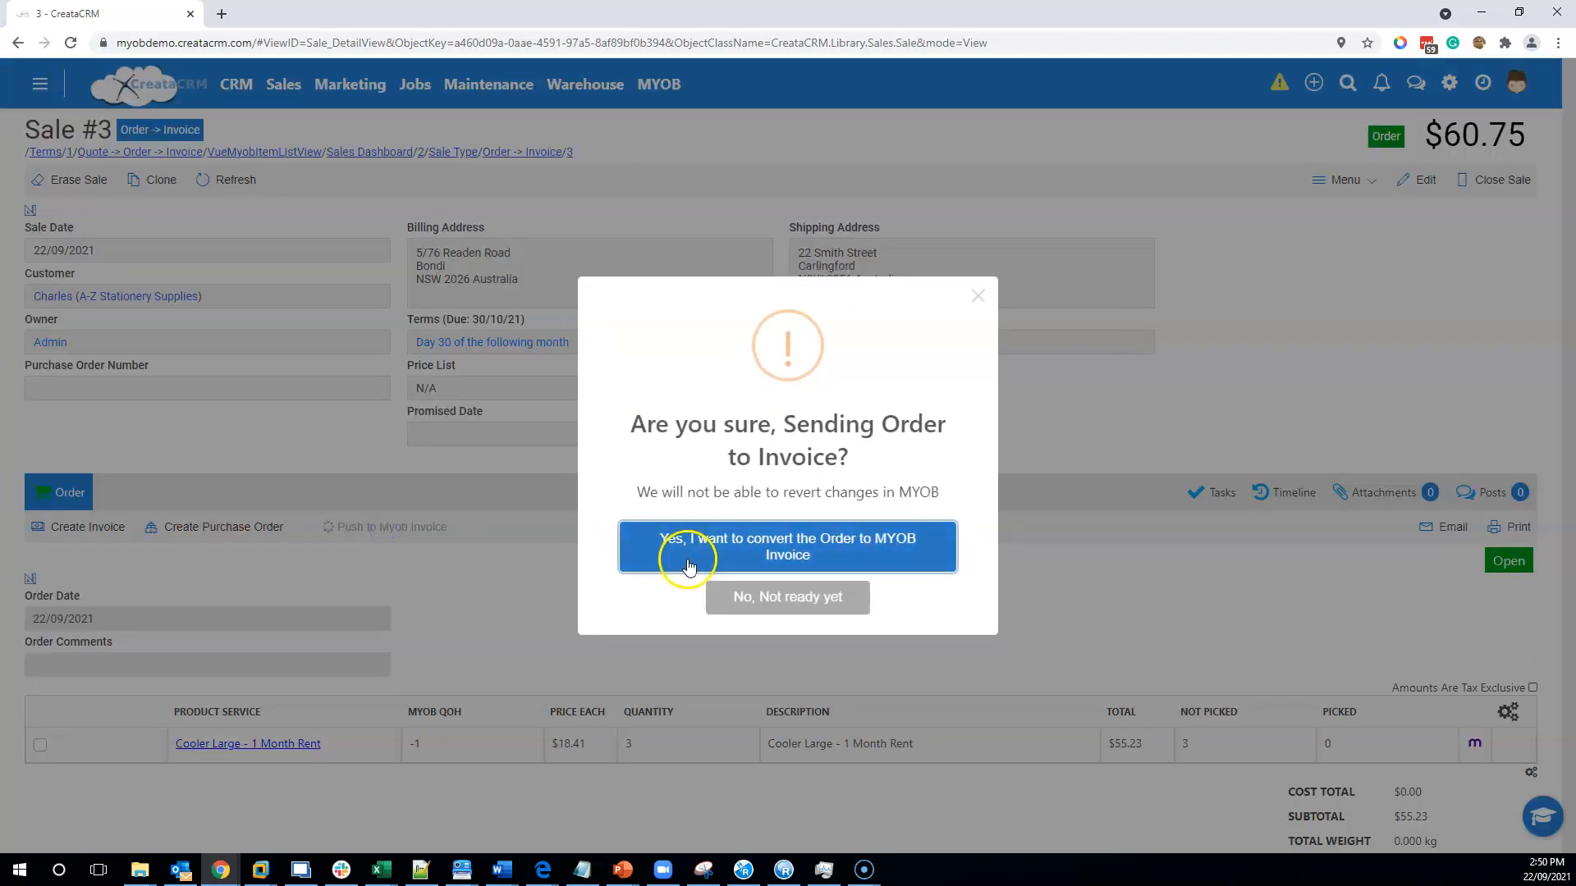
{"action": "left_click", "coordinate": [831, 542]}
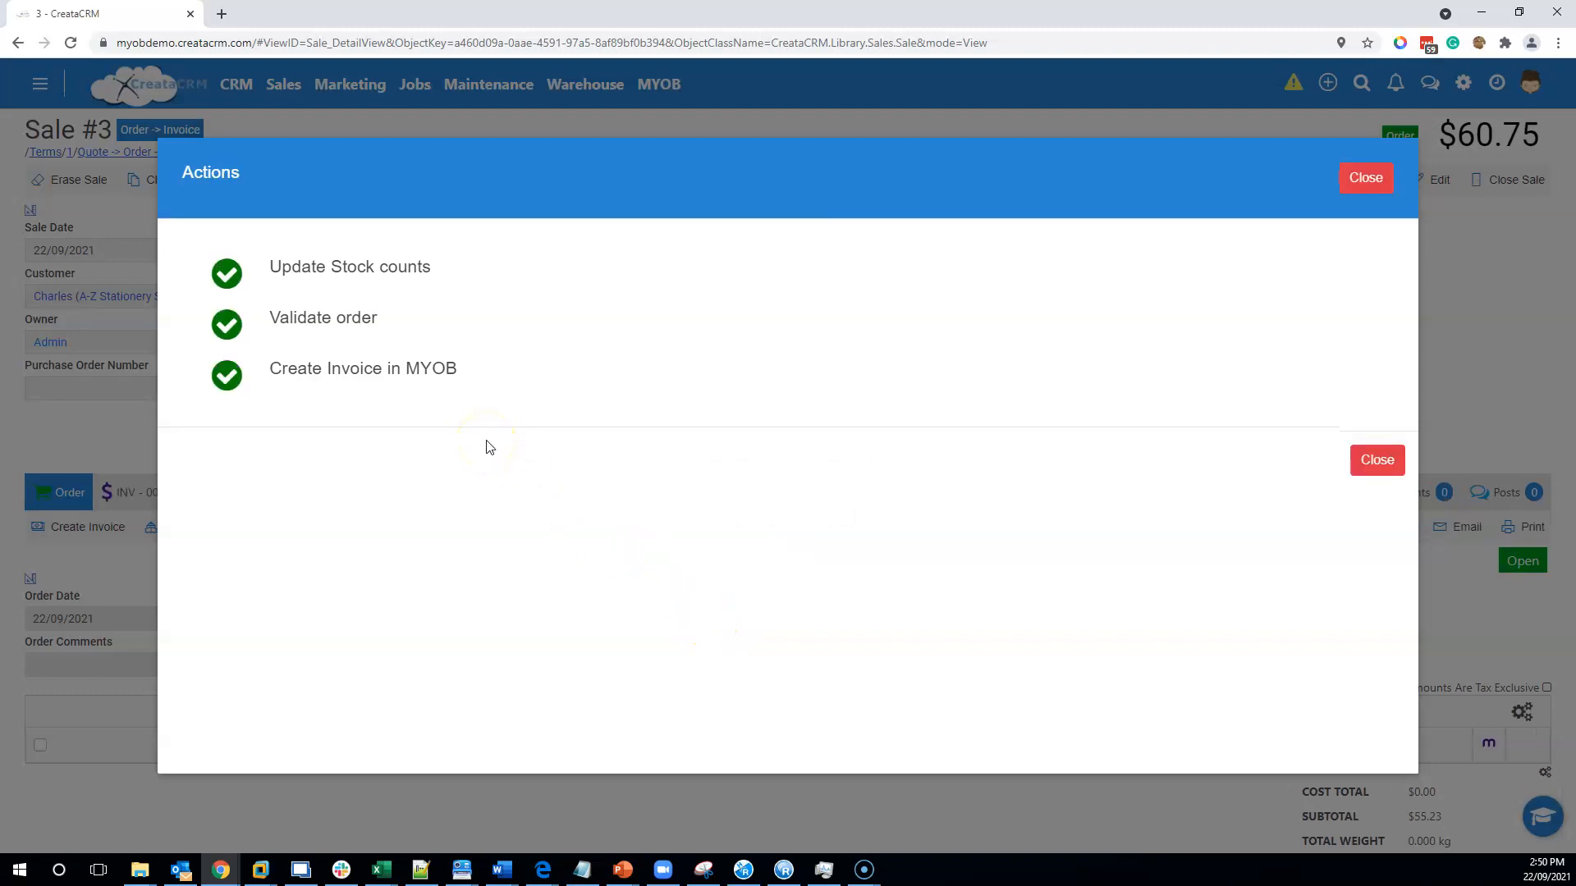
{"action": "left_click", "coordinate": [1375, 455]}
{"action": "scroll", "coordinate": [740, 613], "scroll_direction": "down", "scroll_amount": 3}
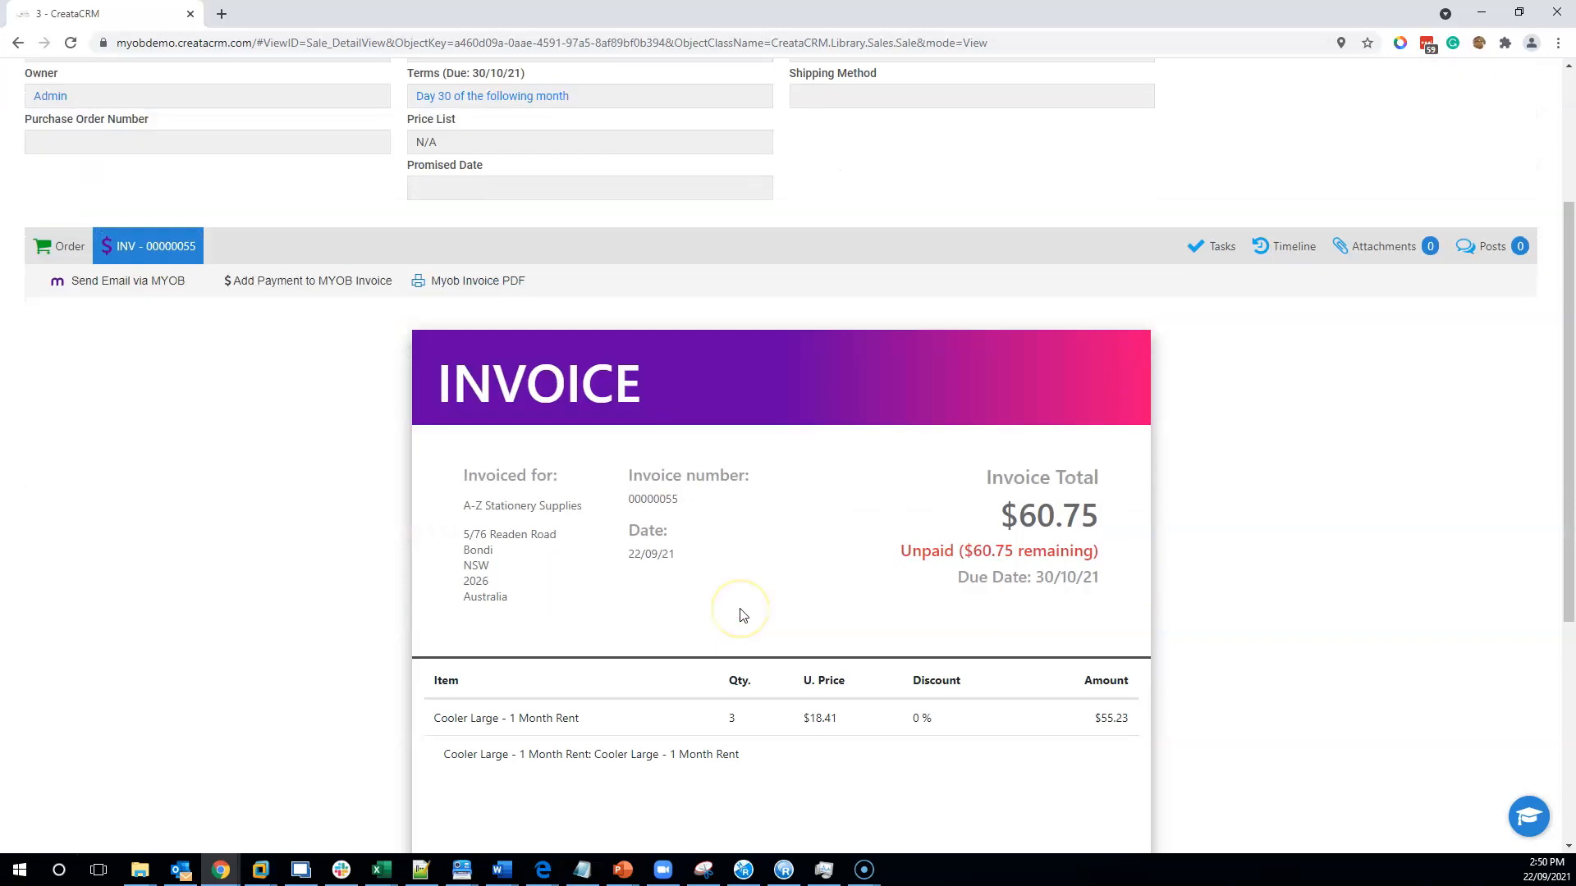
{"action": "scroll", "coordinate": [694, 592], "scroll_direction": "up", "scroll_amount": 1}
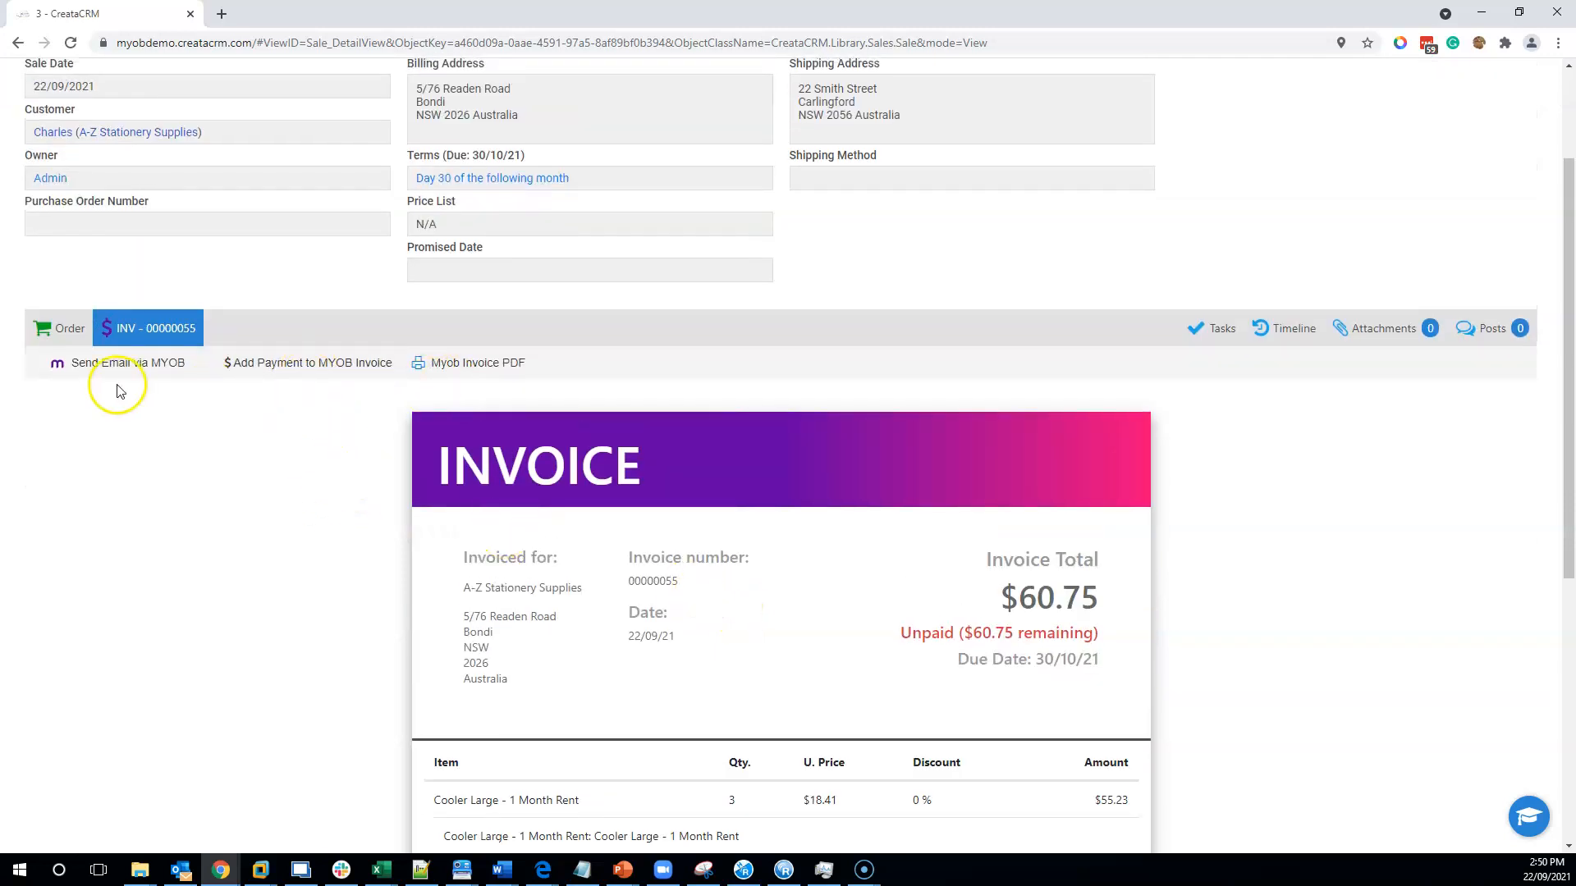
- Start a MYOB email for the invoice and replace the recipient with the A-Z Stationery Supplies contact
{"action": "left_click", "coordinate": [91, 365]}
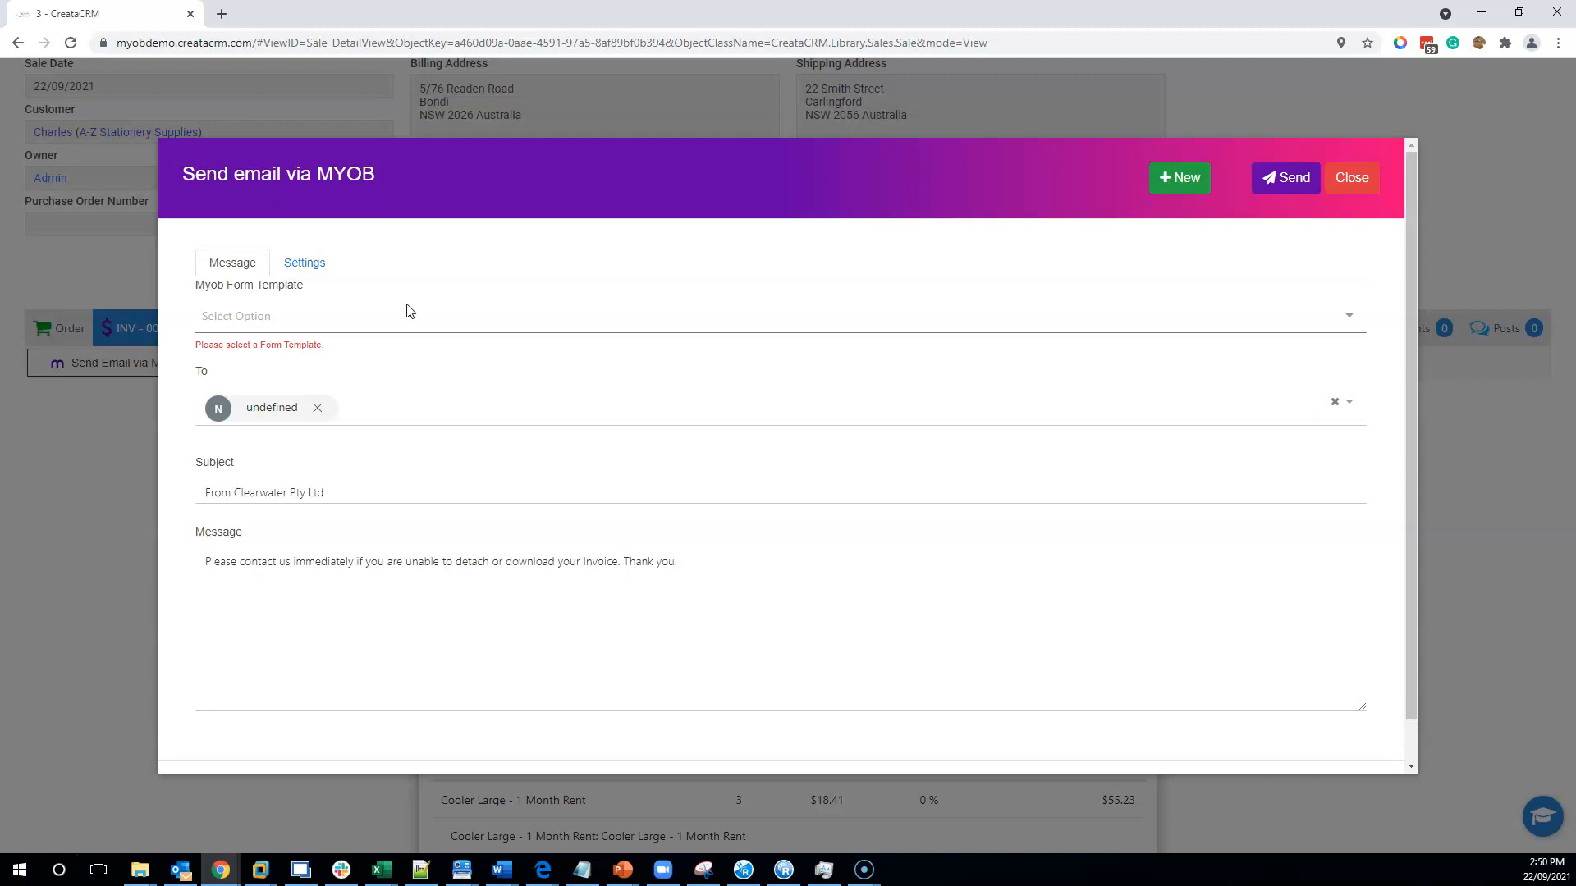
{"action": "left_click", "coordinate": [317, 407]}
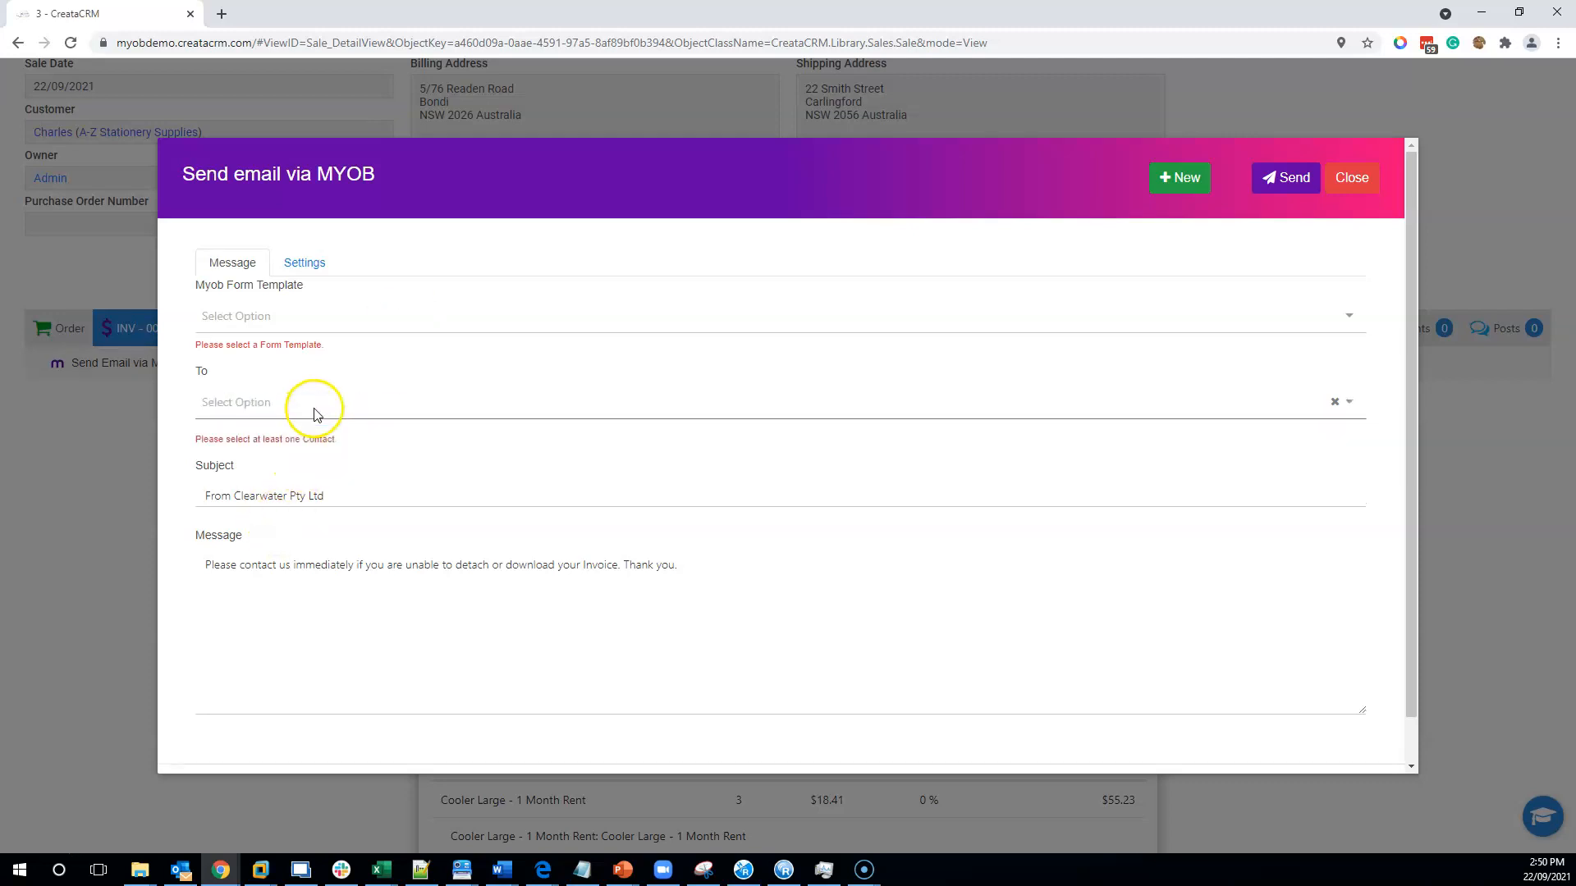
{"action": "left_click", "coordinate": [320, 408]}
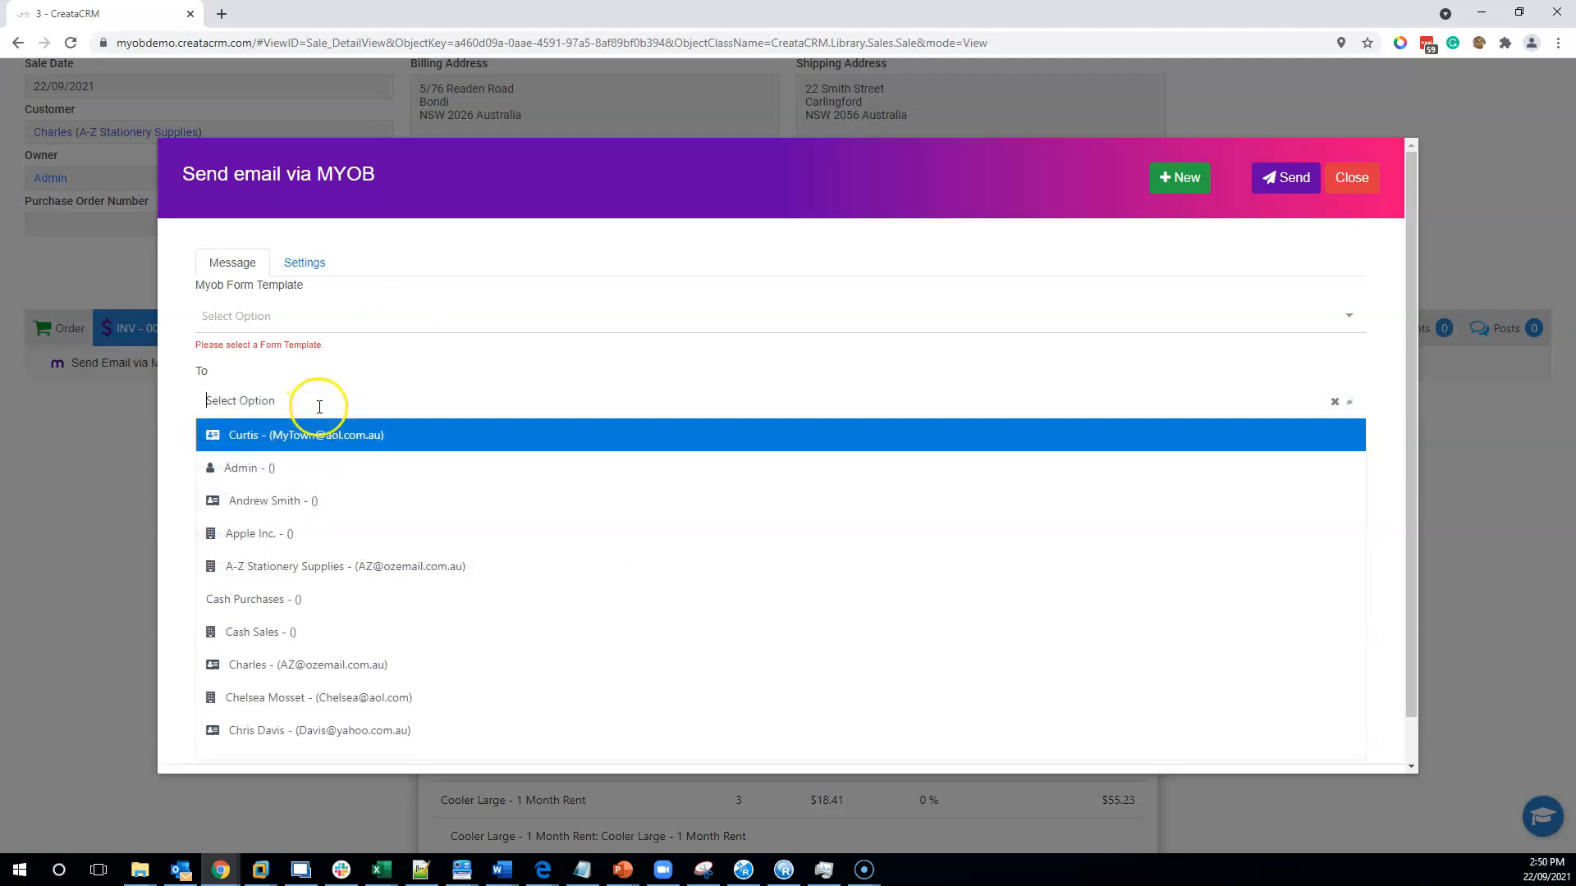
{"action": "left_click", "coordinate": [366, 664]}
- Review the MYOB email's template and subject number settings, and close the email without sending it
{"action": "left_click", "coordinate": [301, 264]}
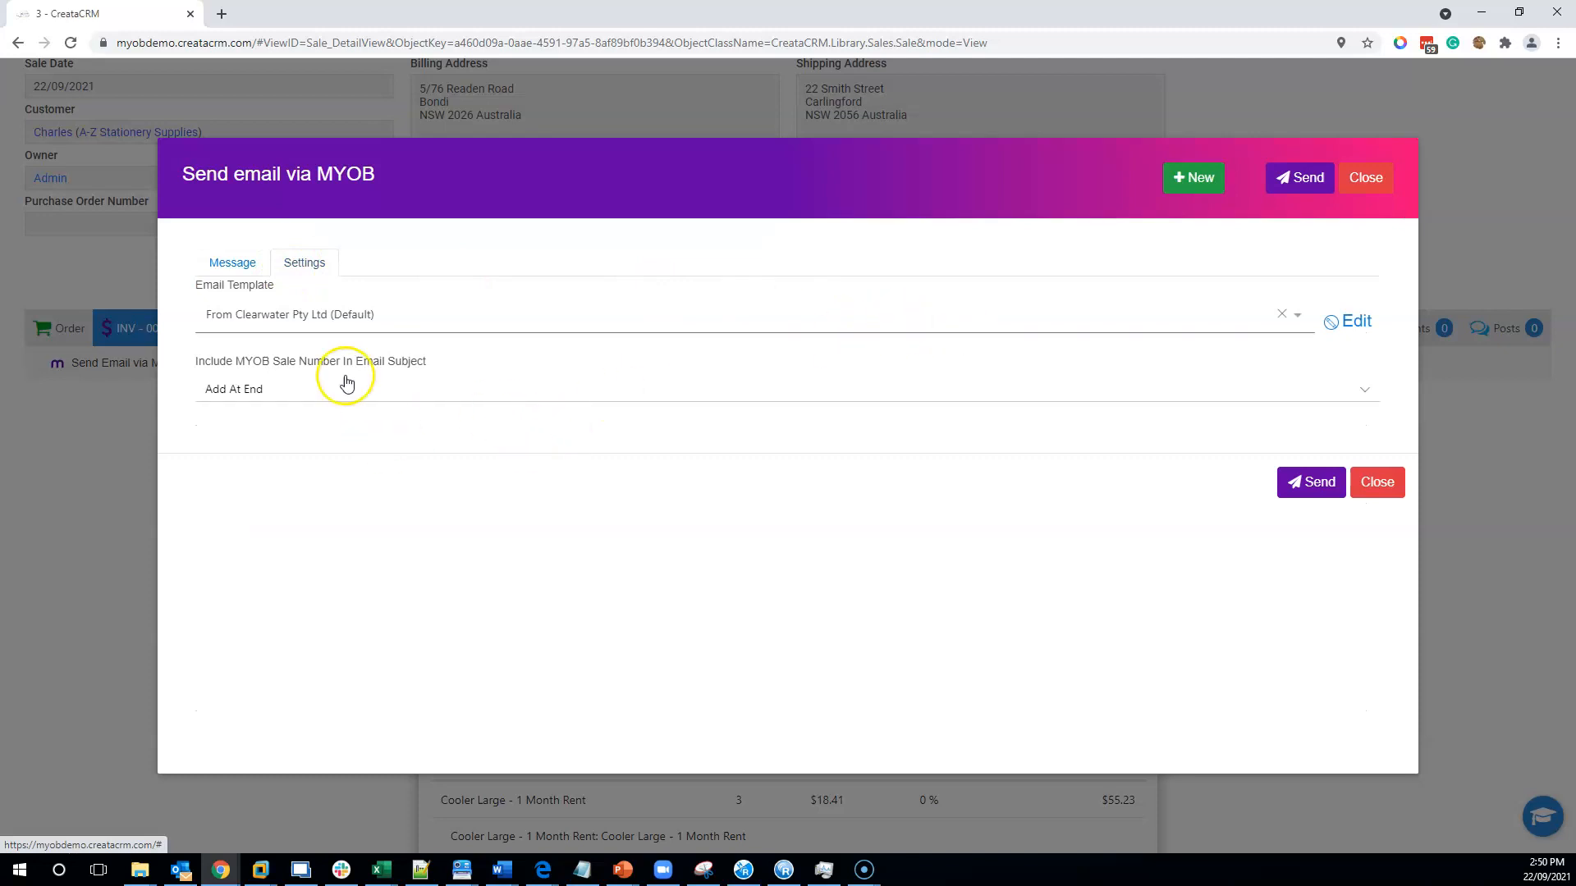
{"action": "left_click", "coordinate": [234, 271]}
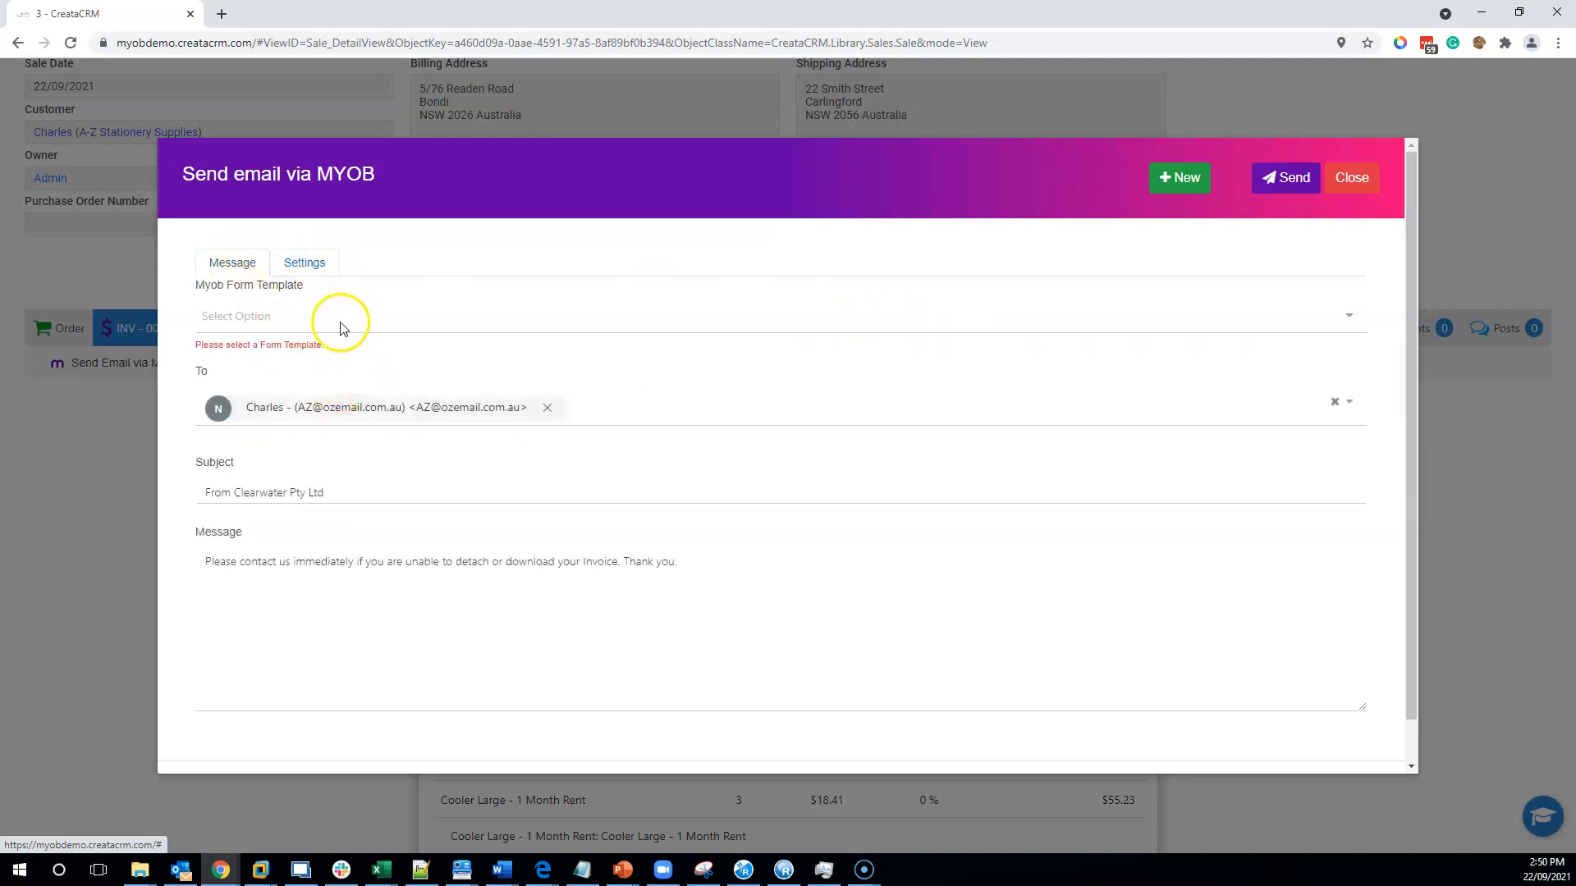
{"action": "left_click", "coordinate": [310, 278]}
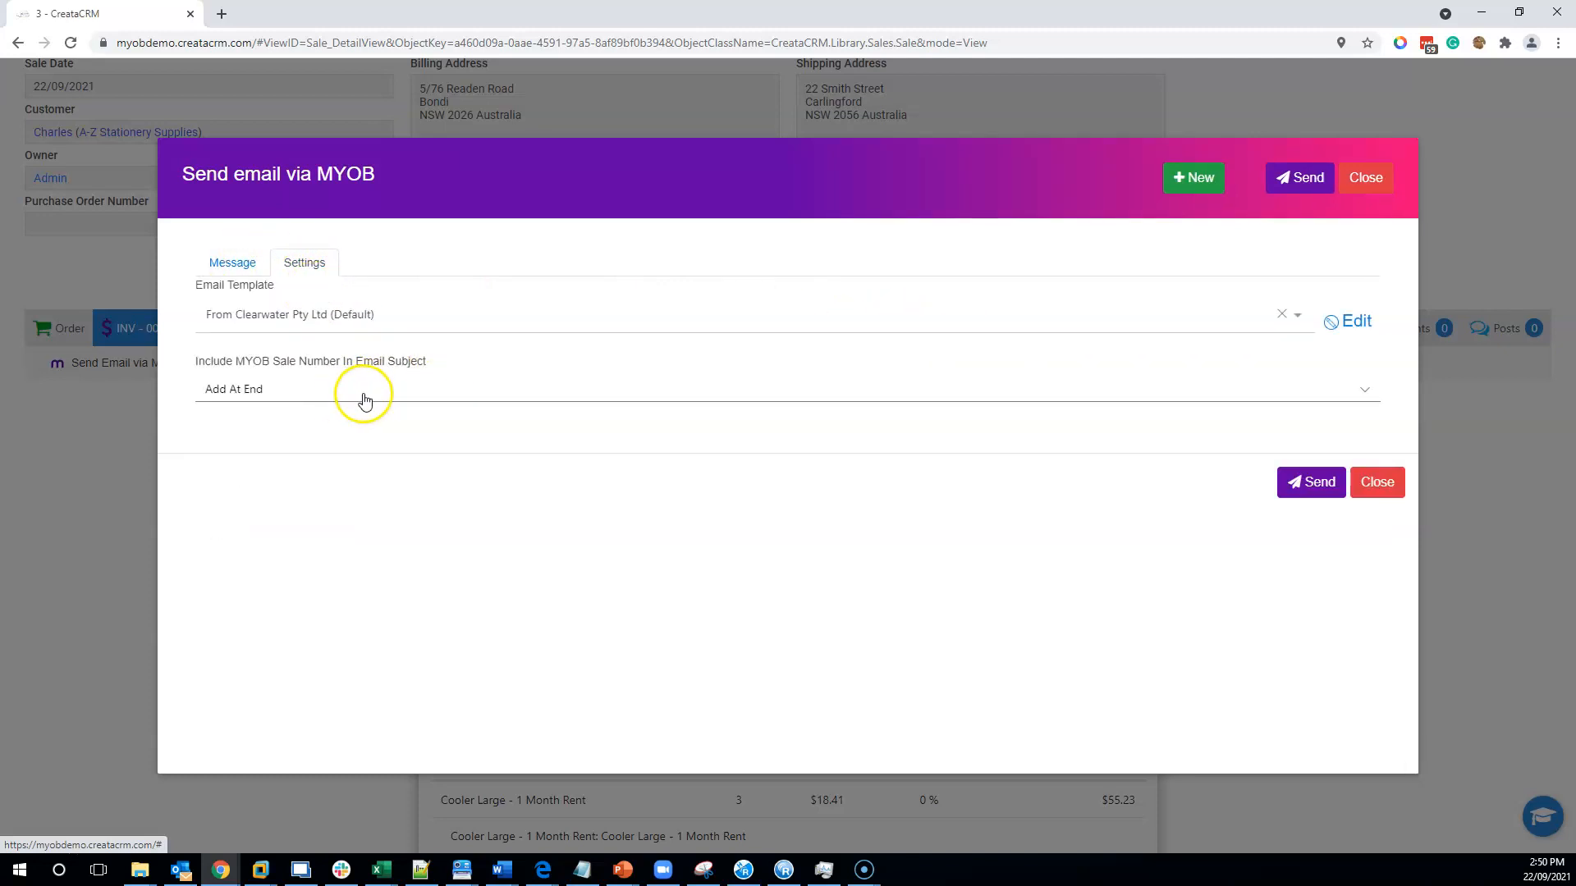
{"action": "left_click", "coordinate": [1366, 179]}
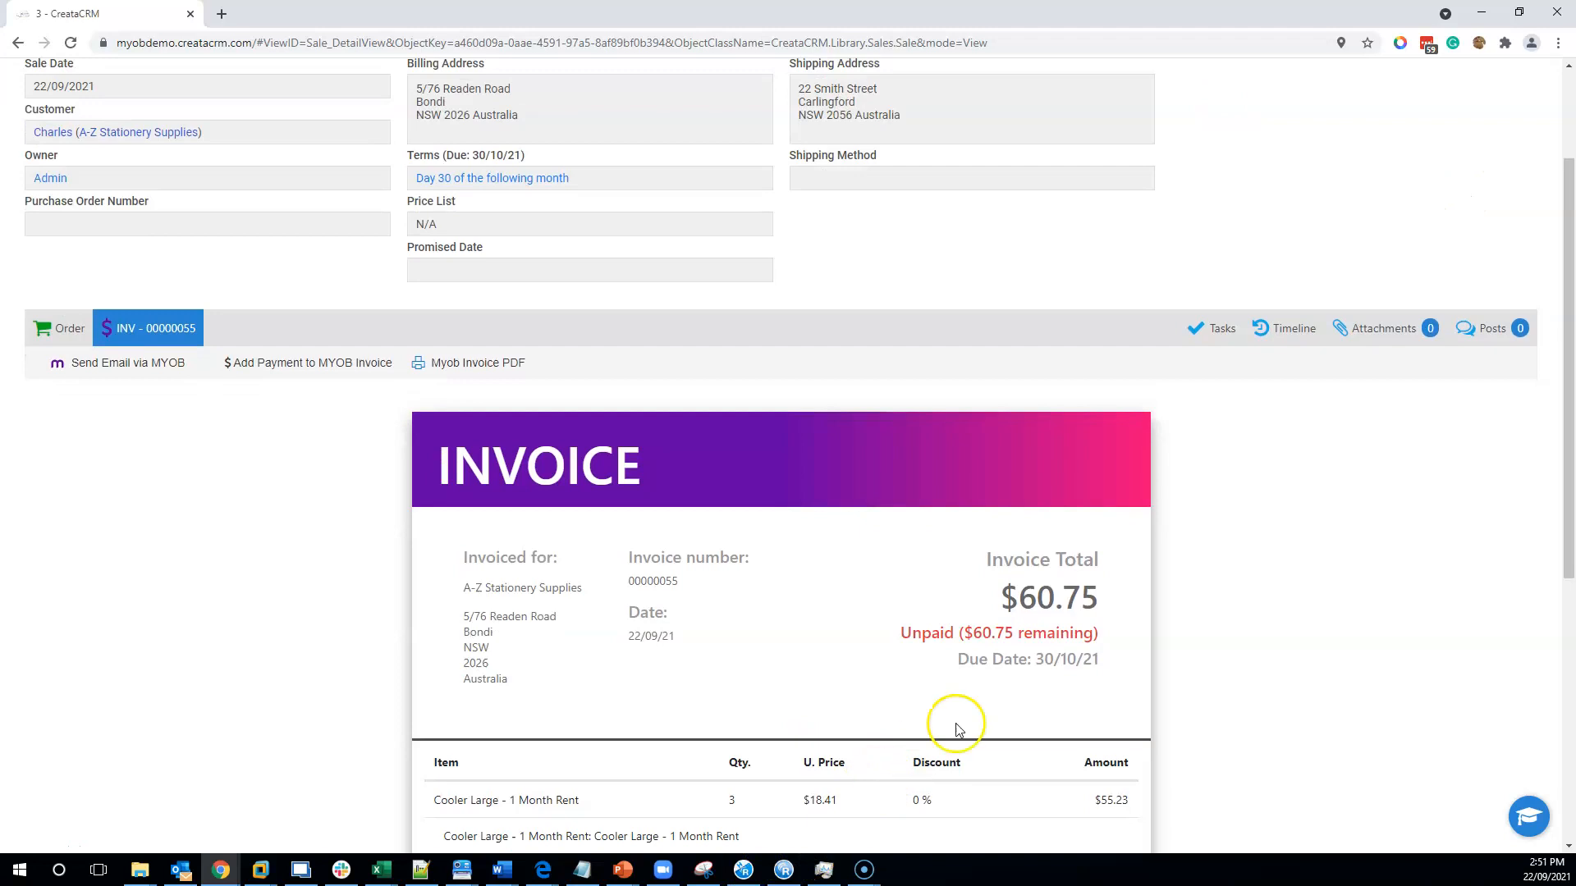
- View the sale's timeline and tasks, and return to its order
{"action": "left_click", "coordinate": [1284, 330]}
{"action": "scroll", "coordinate": [657, 688], "scroll_direction": "down", "scroll_amount": 2}
{"action": "scroll", "coordinate": [661, 692], "scroll_direction": "up", "scroll_amount": 2}
{"action": "left_click", "coordinate": [1217, 493]}
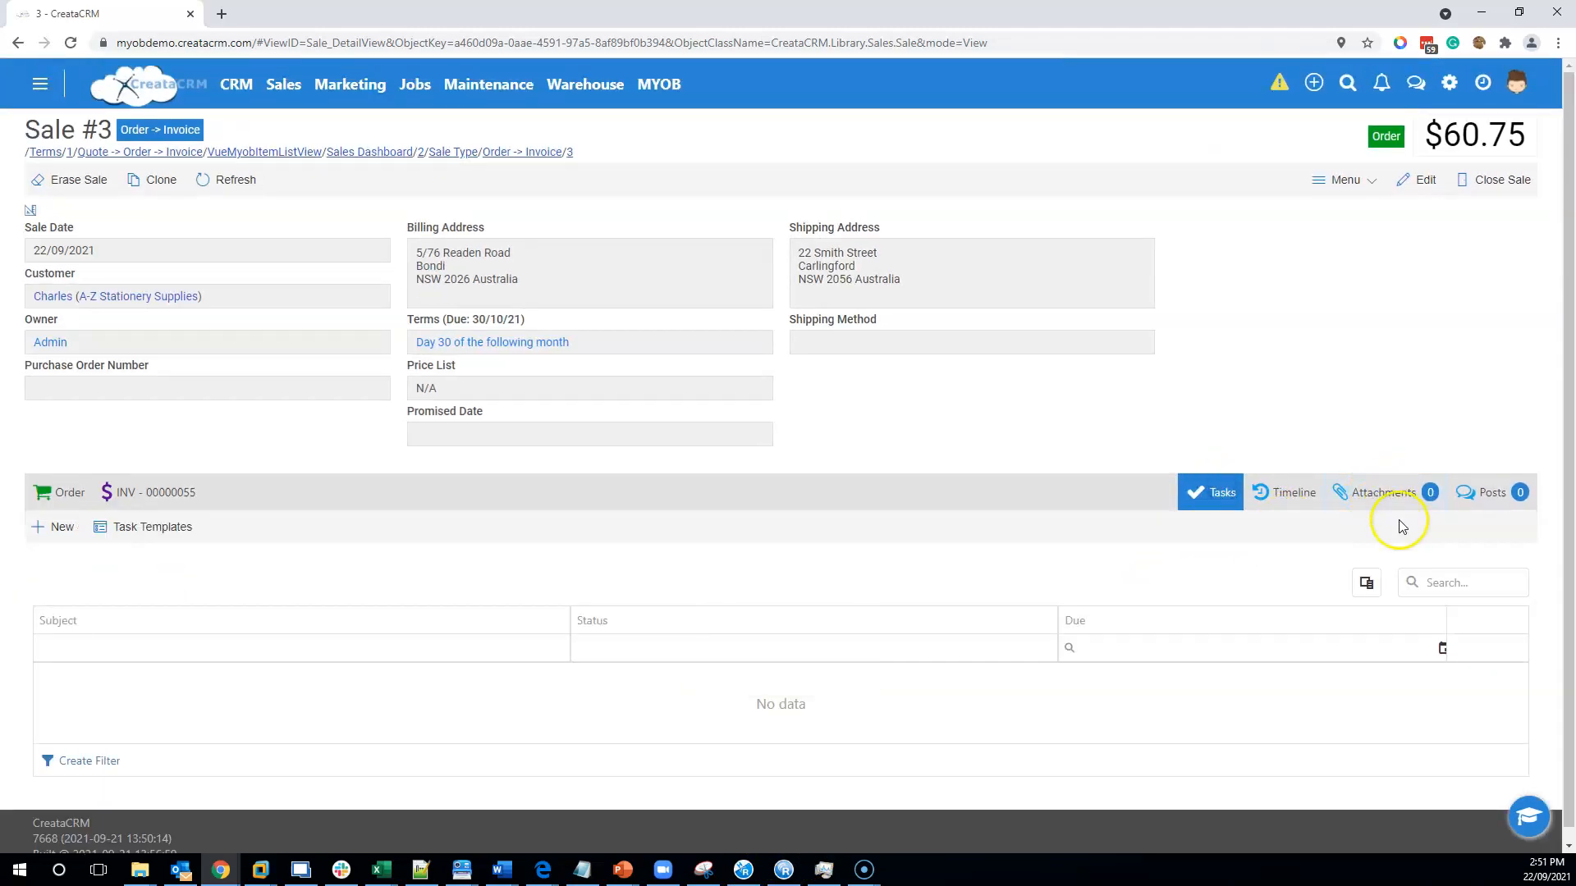
{"action": "left_click", "coordinate": [67, 492]}
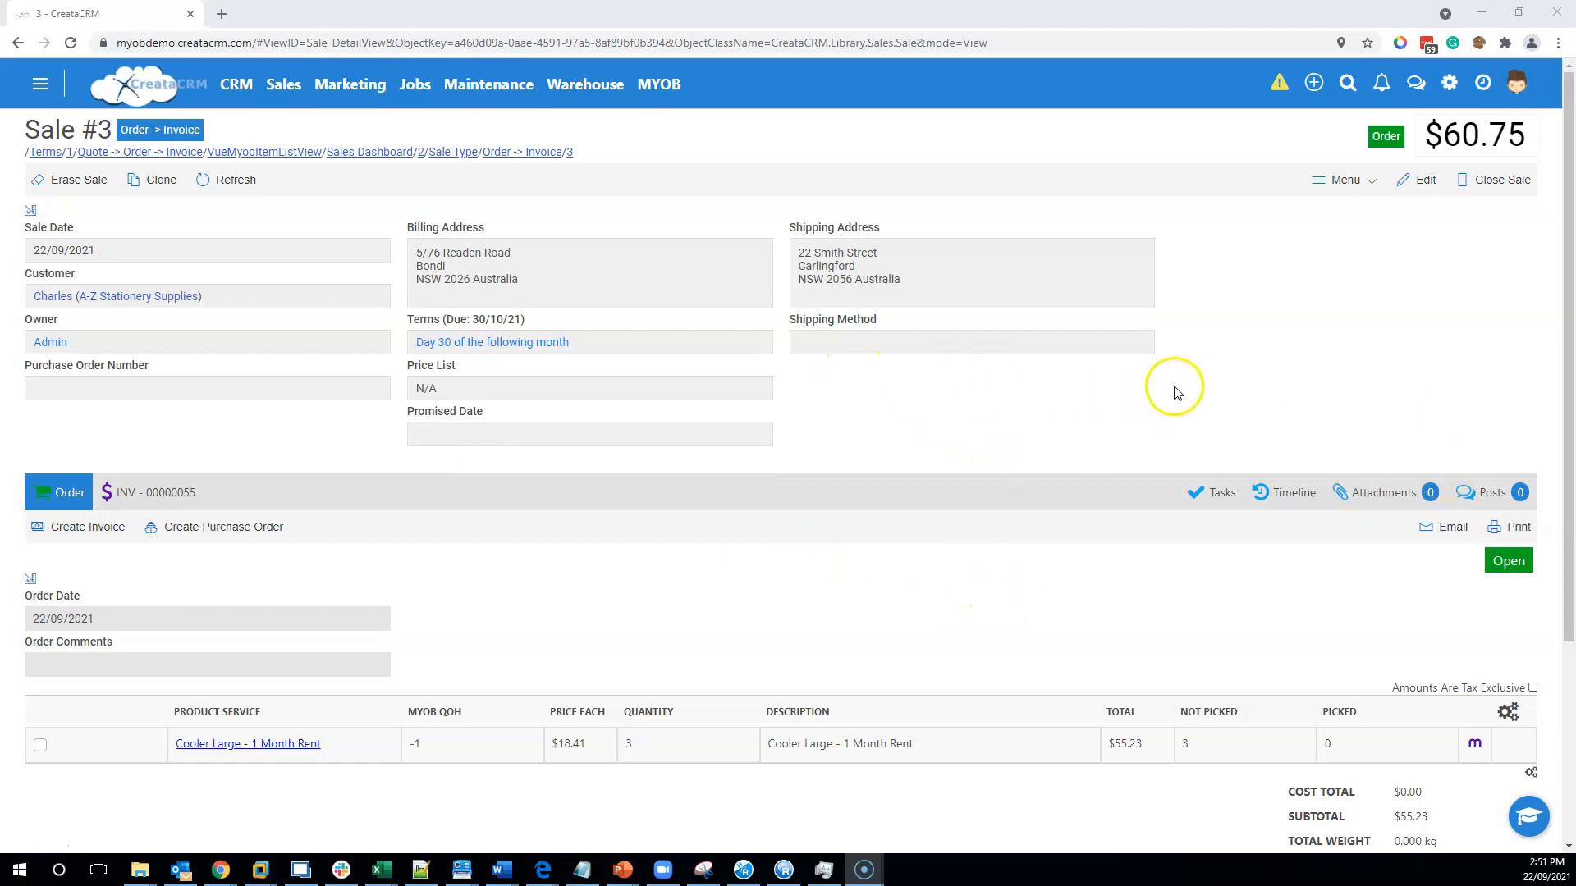
- Add the hidden Asset field to Column 4 of the sale detail layout and save the layout
{"action": "left_click", "coordinate": [30, 210]}
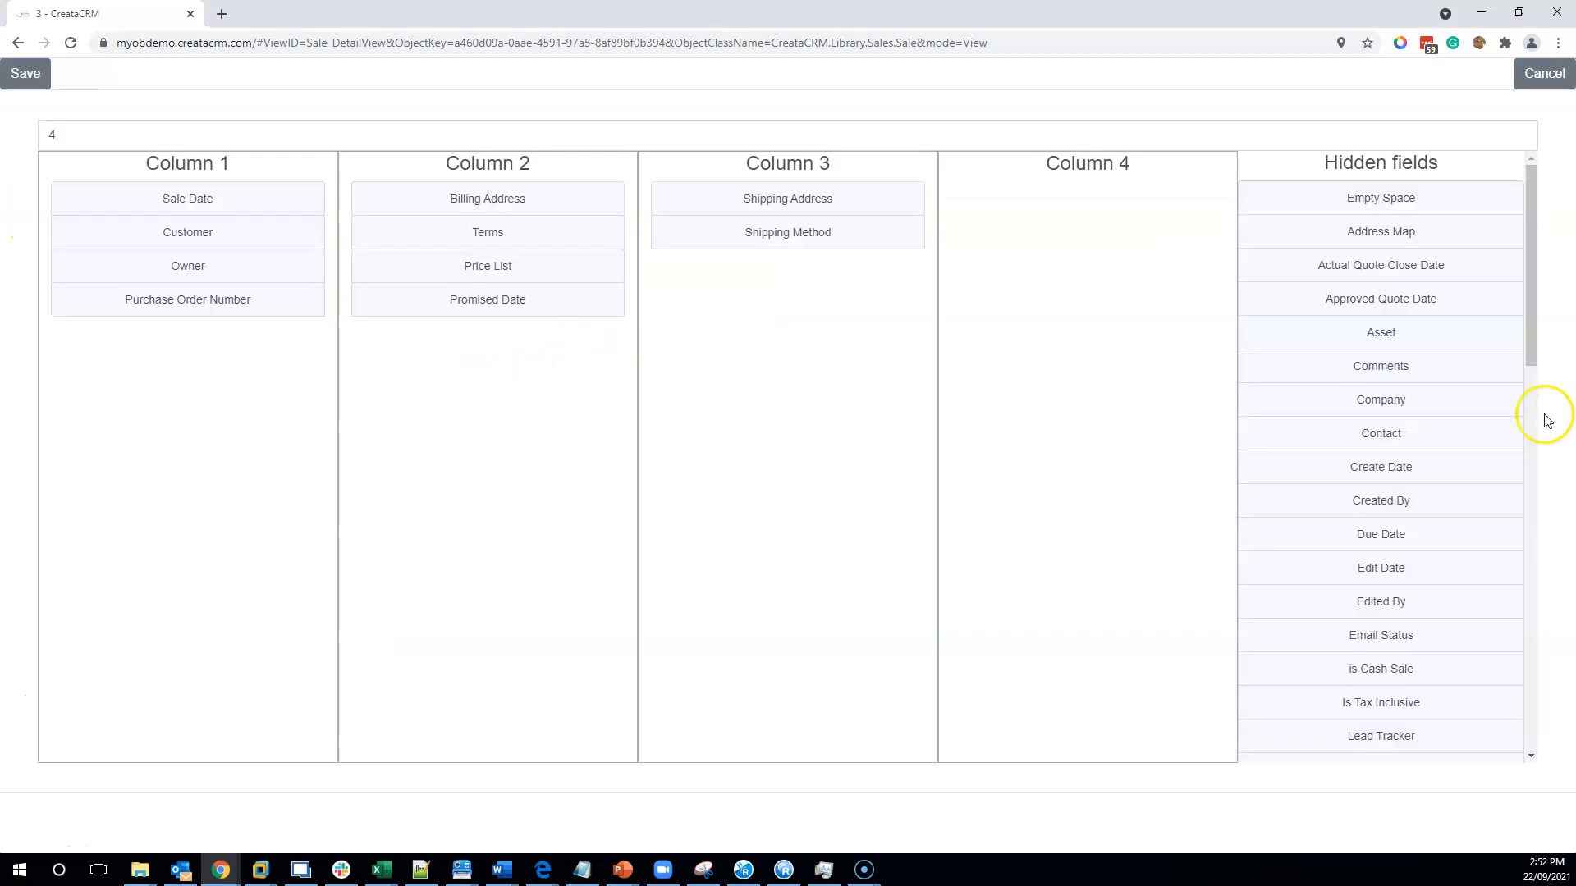
{"action": "left_click_drag", "start_coordinate": [1404, 338], "coordinate": [971, 293]}
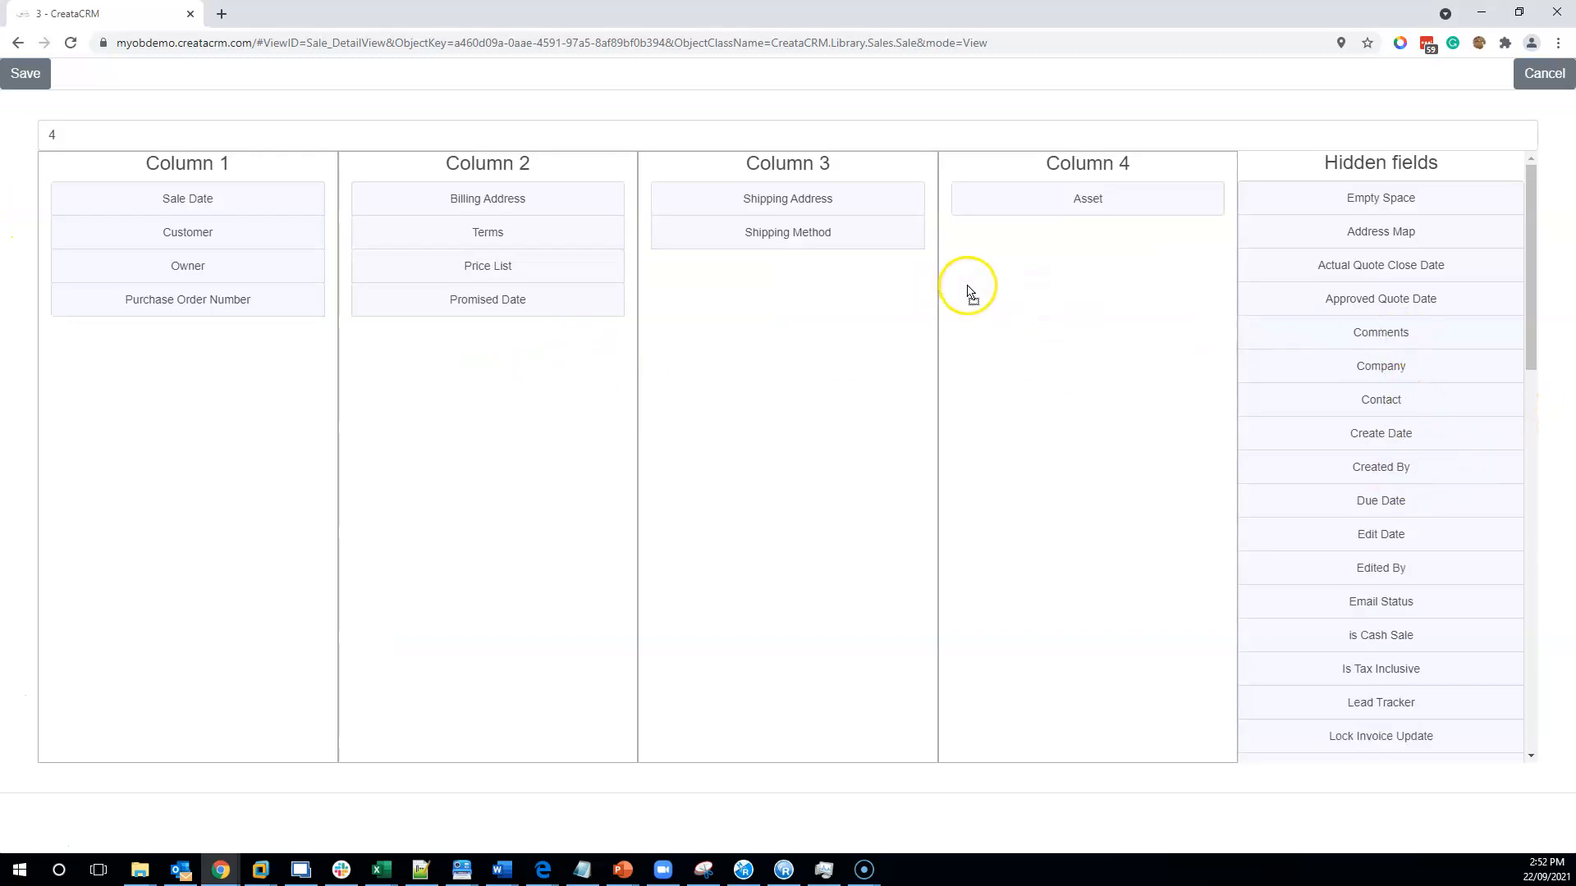
{"action": "left_click", "coordinate": [25, 73]}
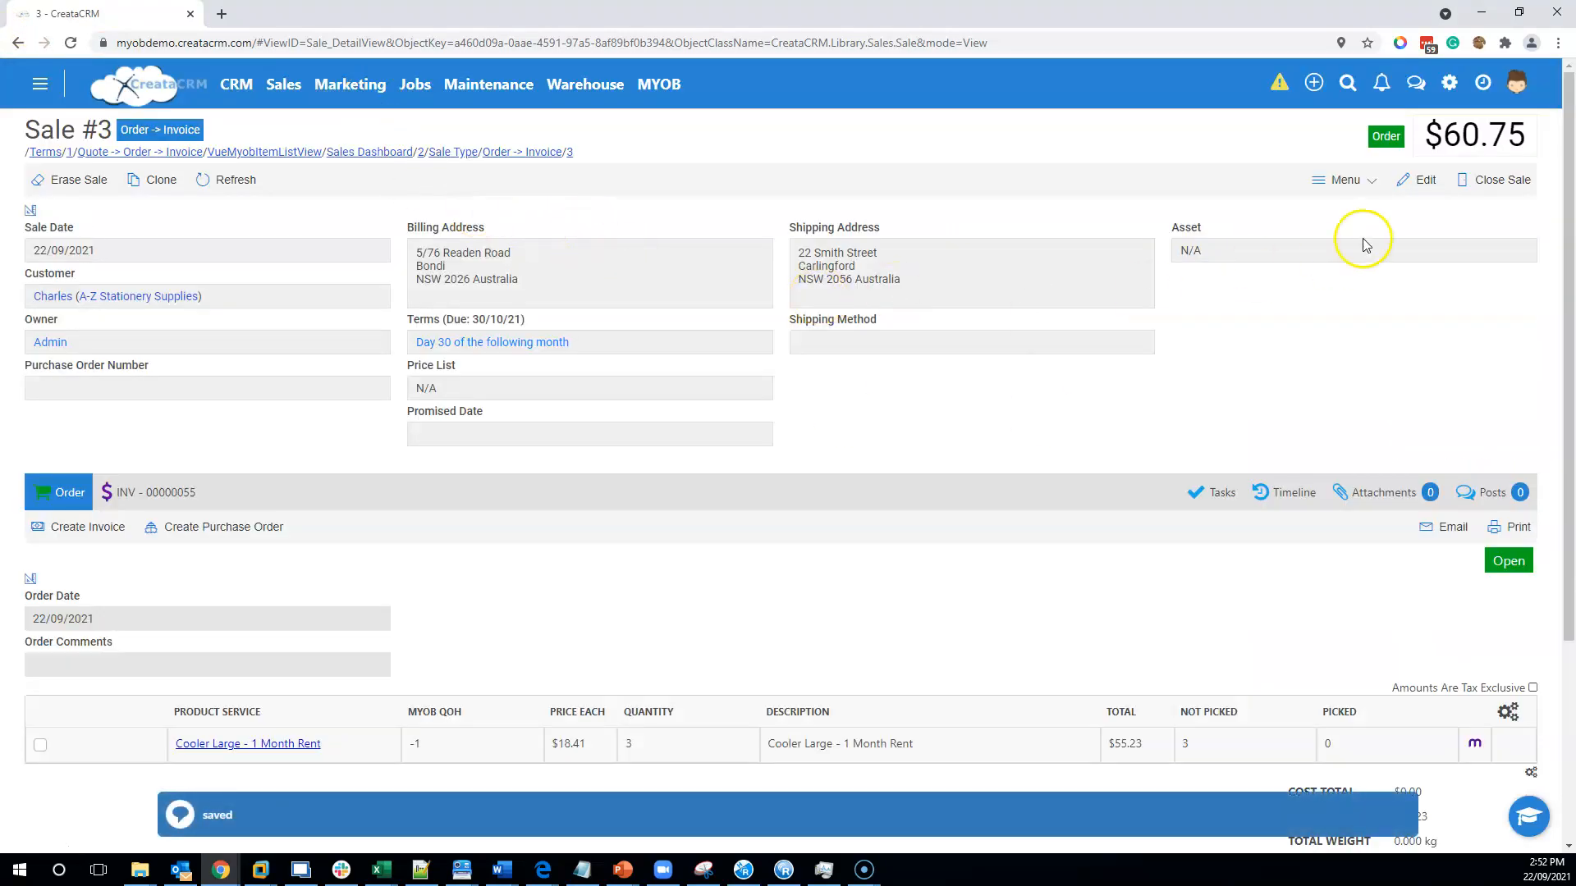
- Edit the sale and start a new asset for its Asset field, named Ford
{"action": "left_click", "coordinate": [1418, 180]}
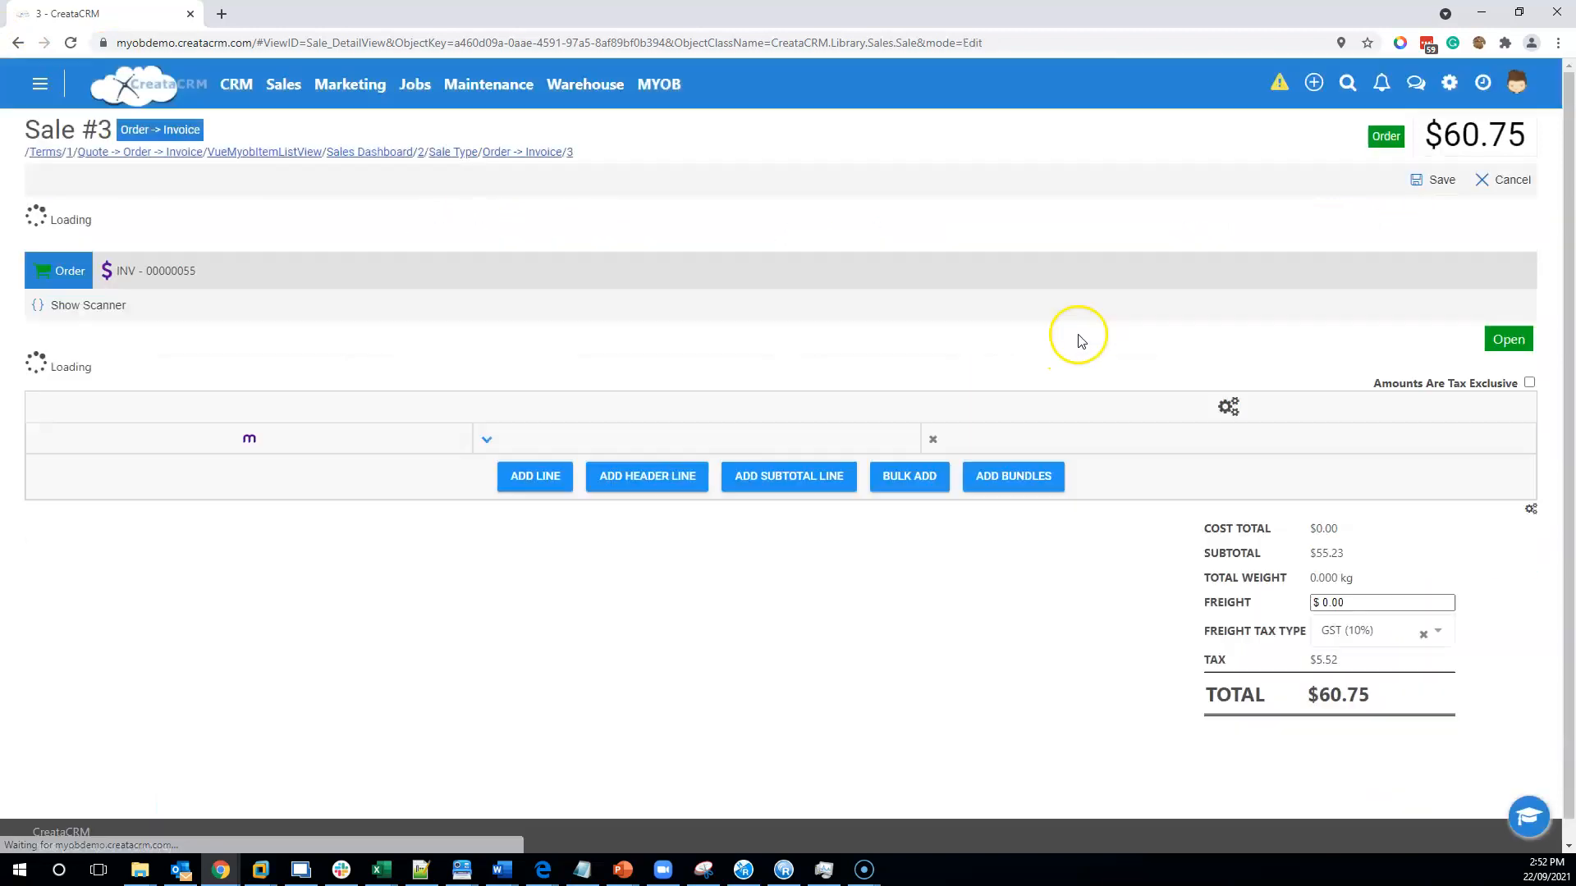
{"action": "left_click", "coordinate": [1484, 256]}
{"action": "left_click", "coordinate": [312, 179]}
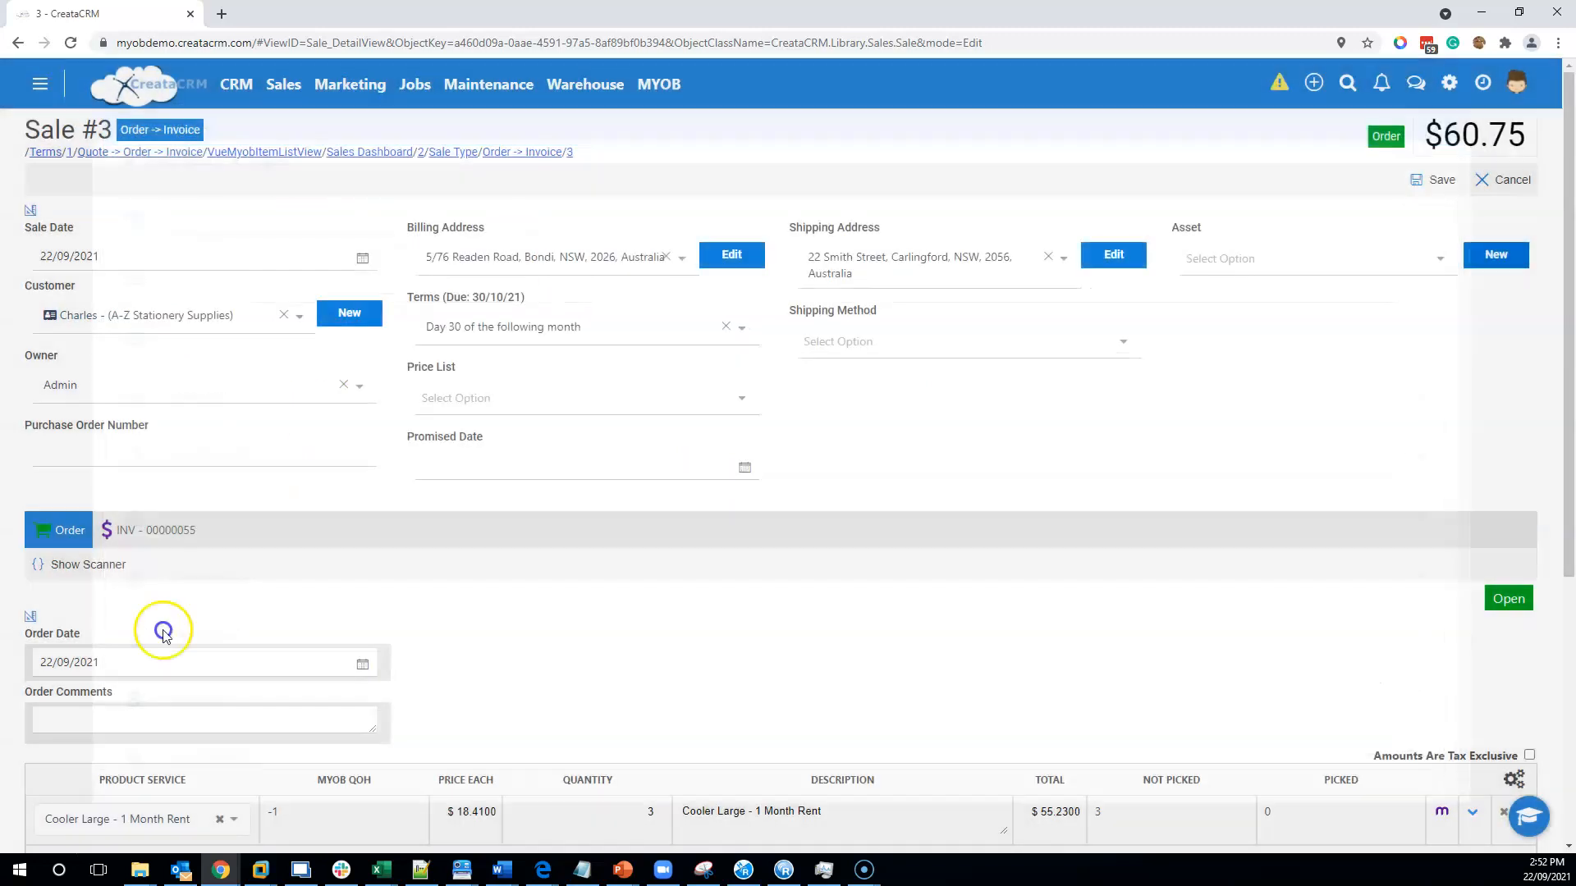
{"action": "left_click", "coordinate": [1485, 258]}
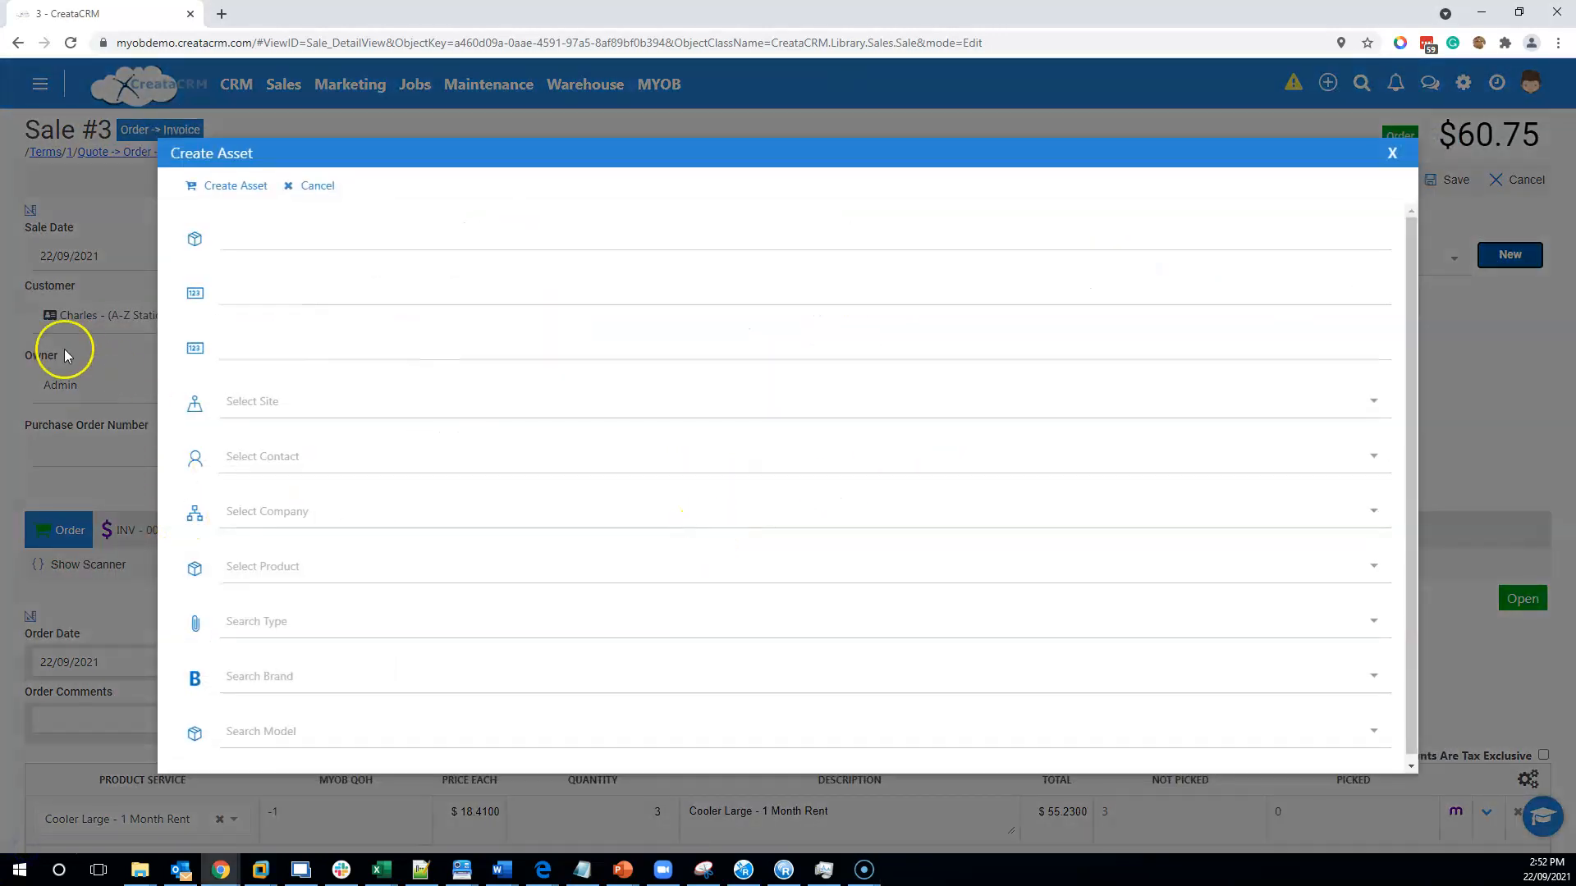
{"action": "left_click", "coordinate": [247, 239]}
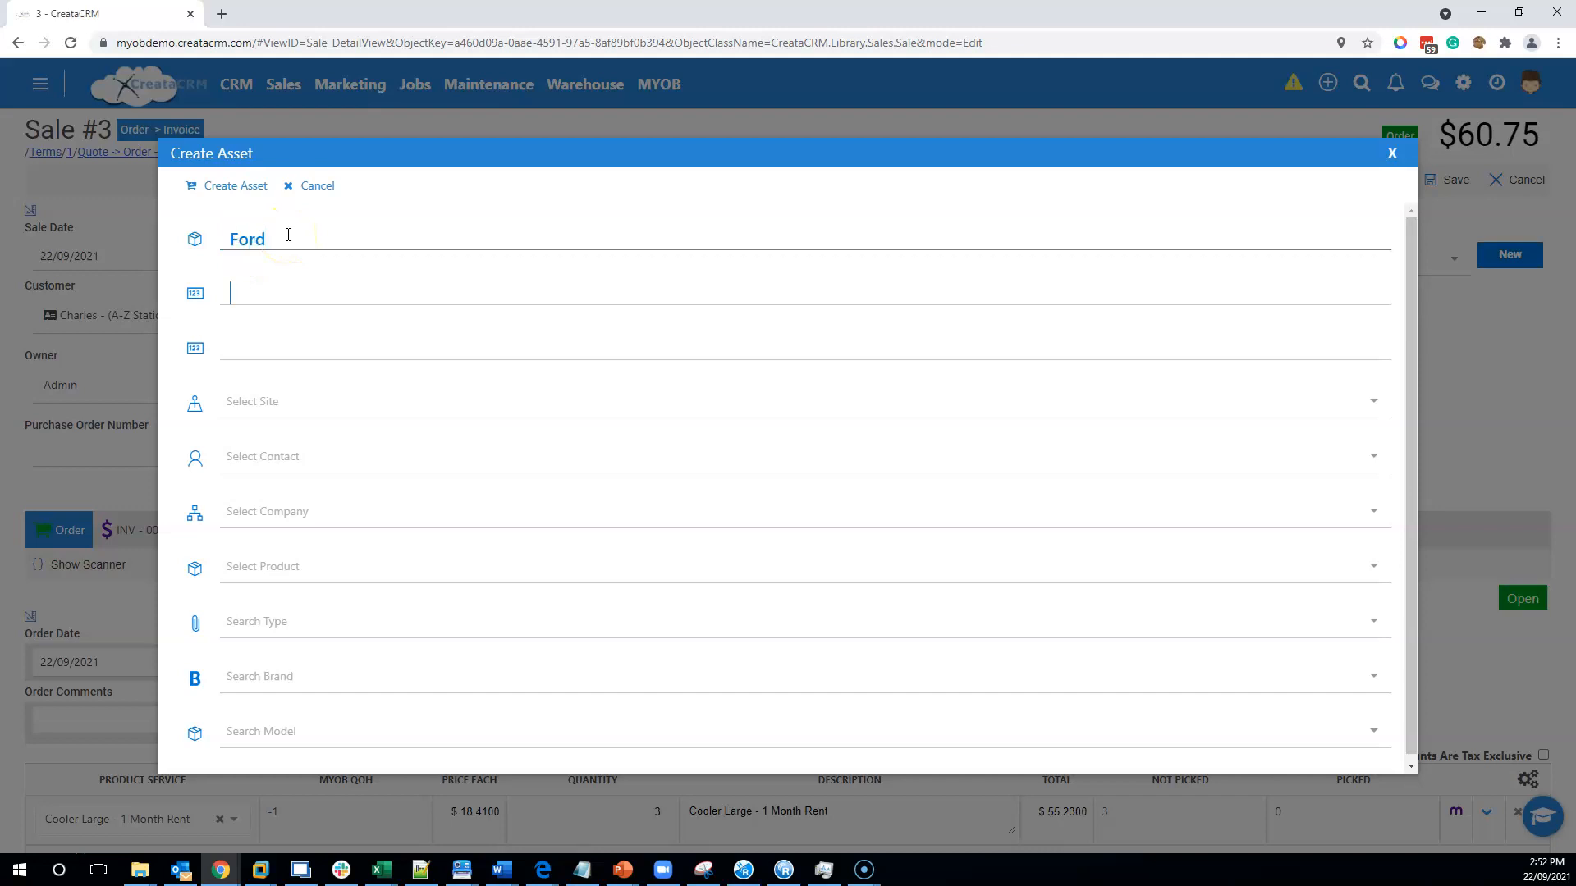
{"action": "type", "text": "Ford"}
{"action": "left_click", "coordinate": [246, 302]}
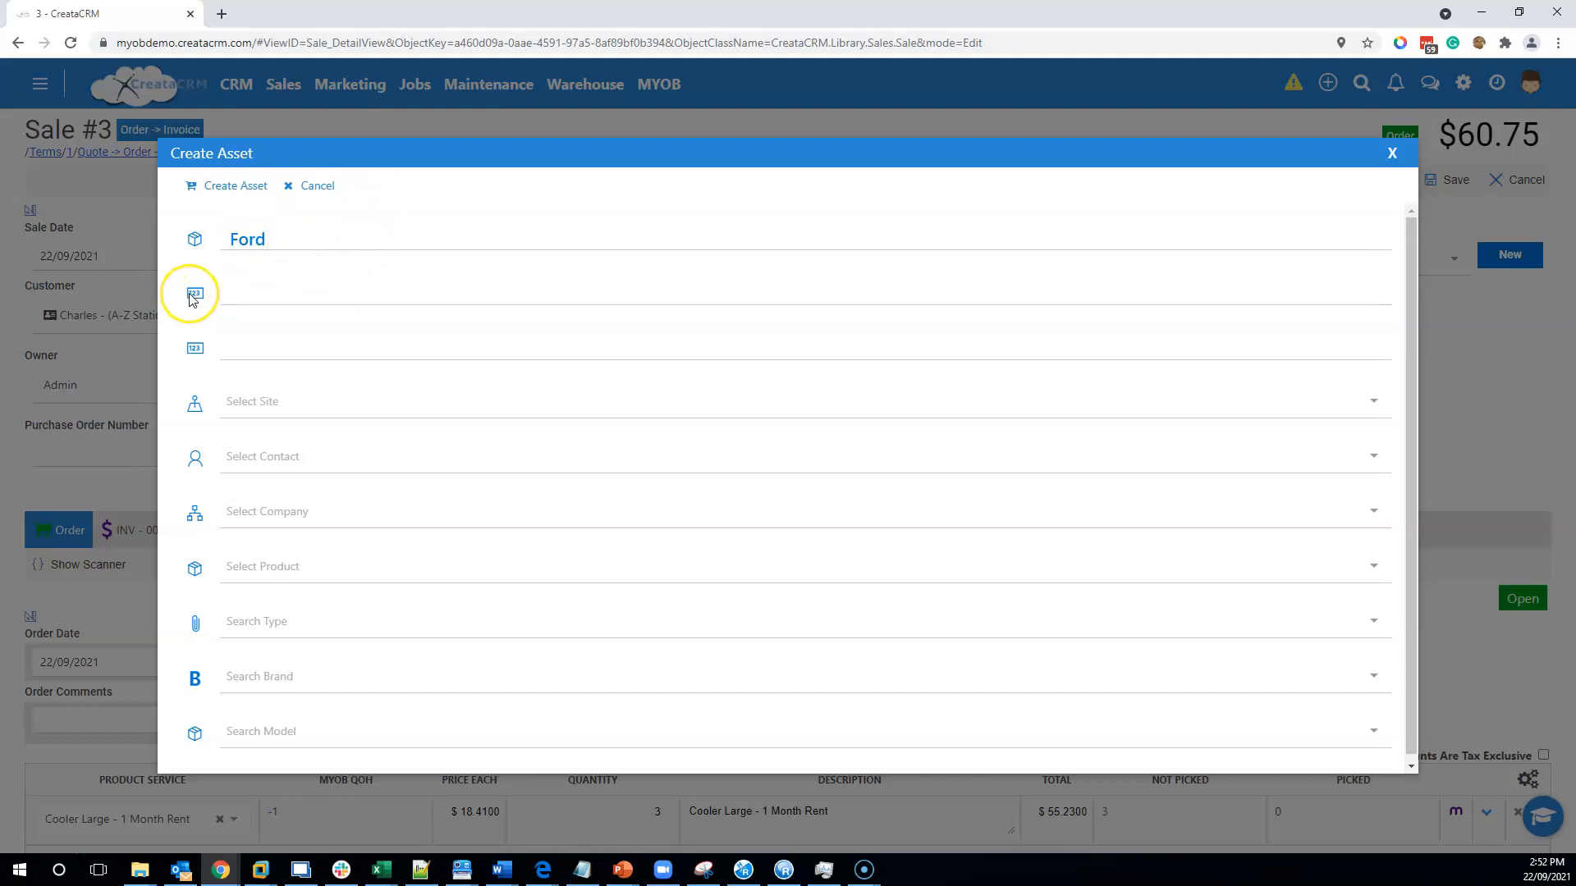
{"action": "type", "text": "2321321"}
{"action": "left_click", "coordinate": [257, 337]}
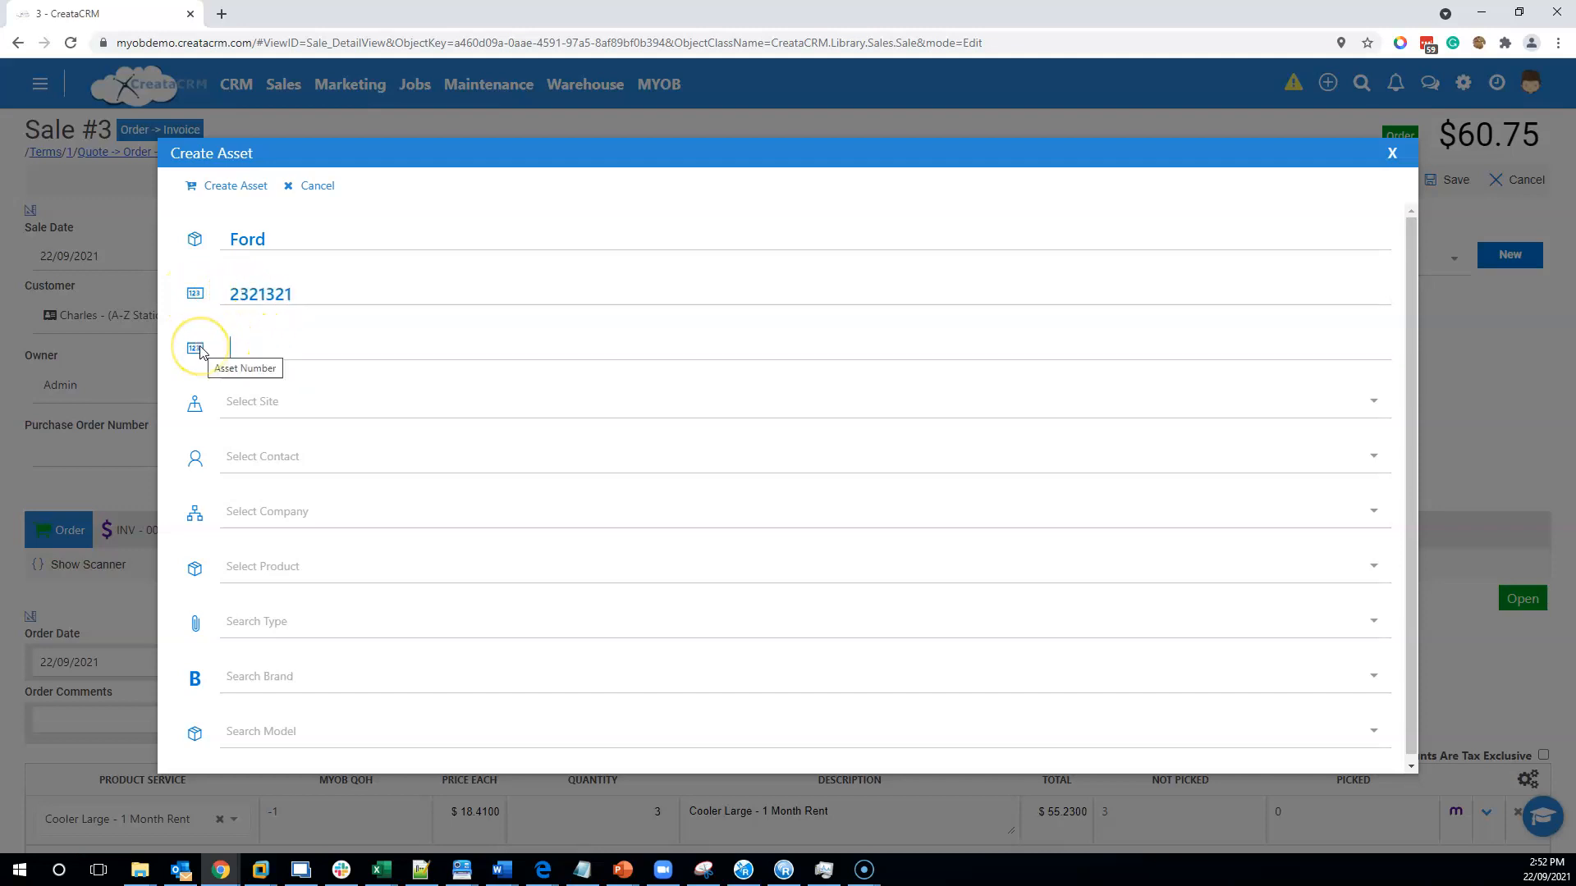
{"action": "type", "text": "32432432432"}
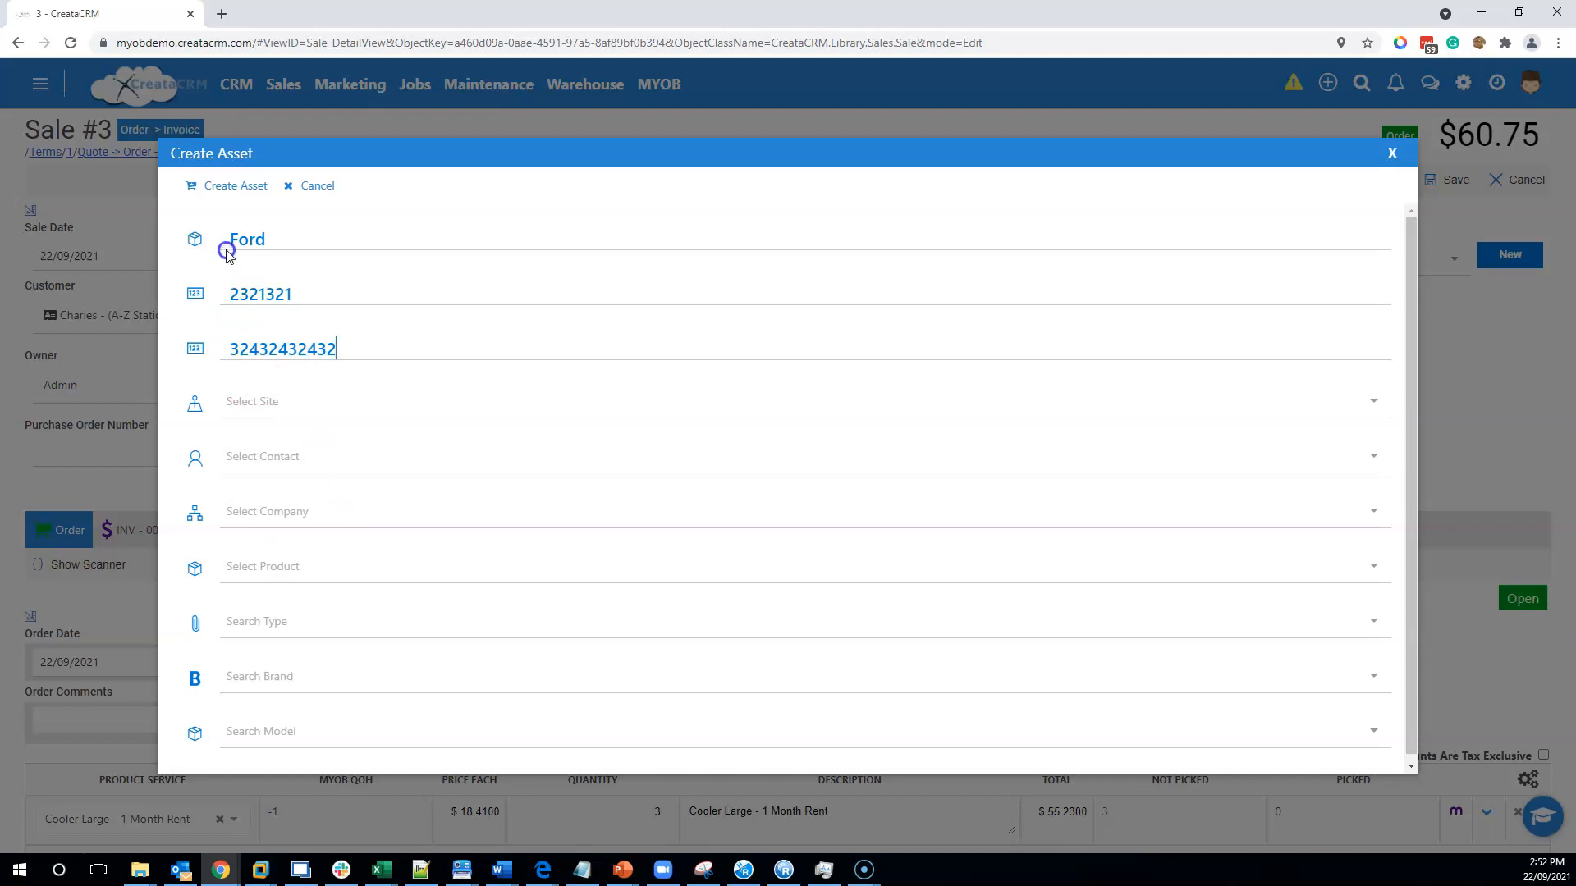
{"action": "left_click", "coordinate": [245, 196]}
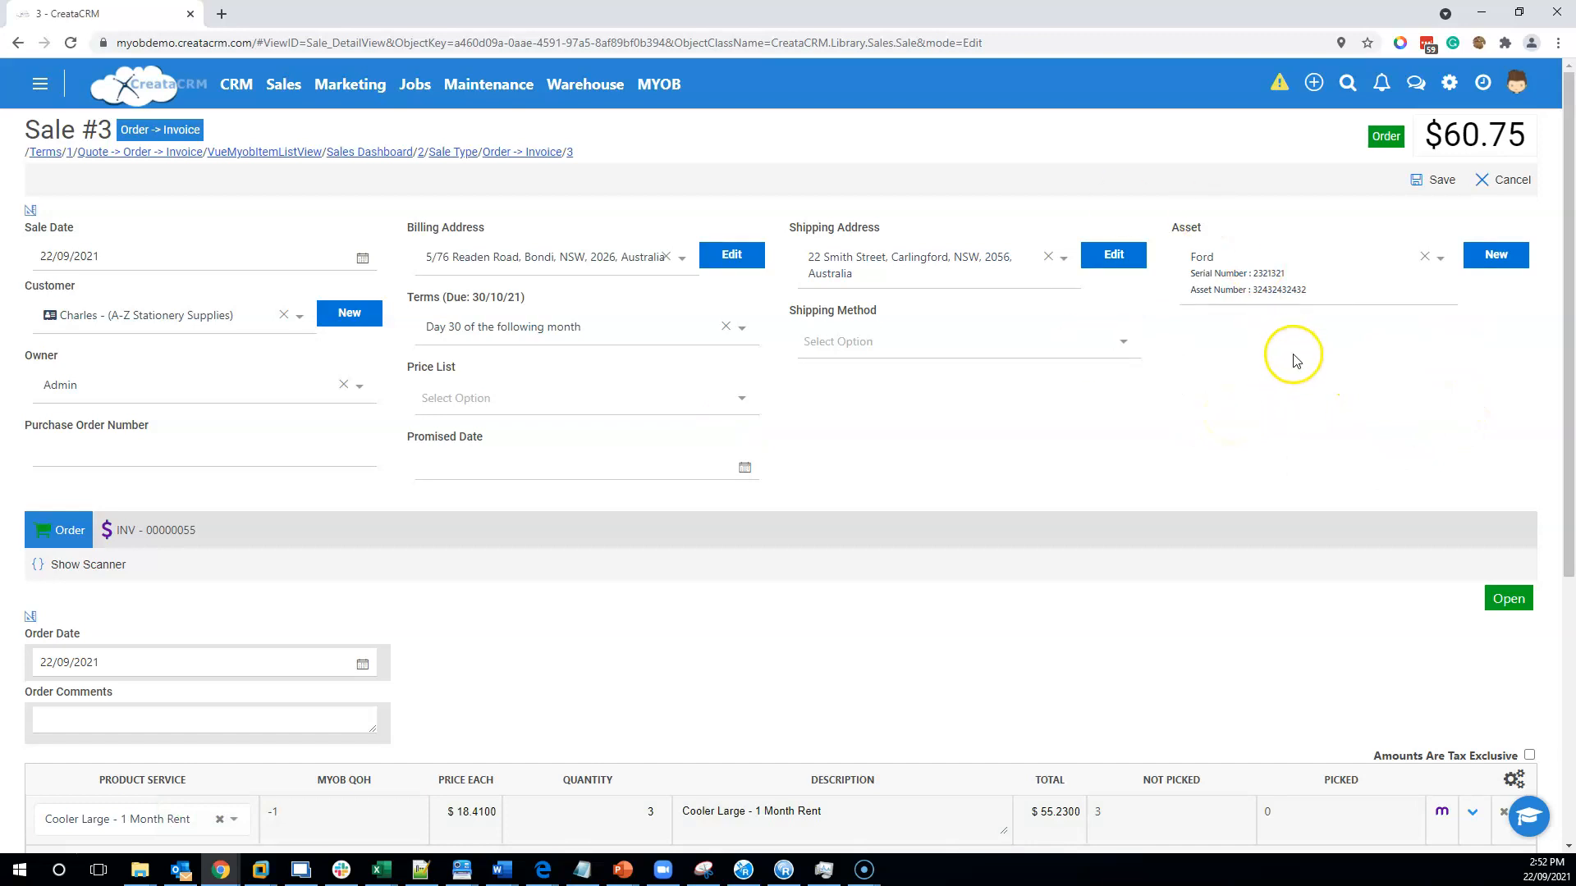
{"action": "left_click", "coordinate": [1437, 180]}
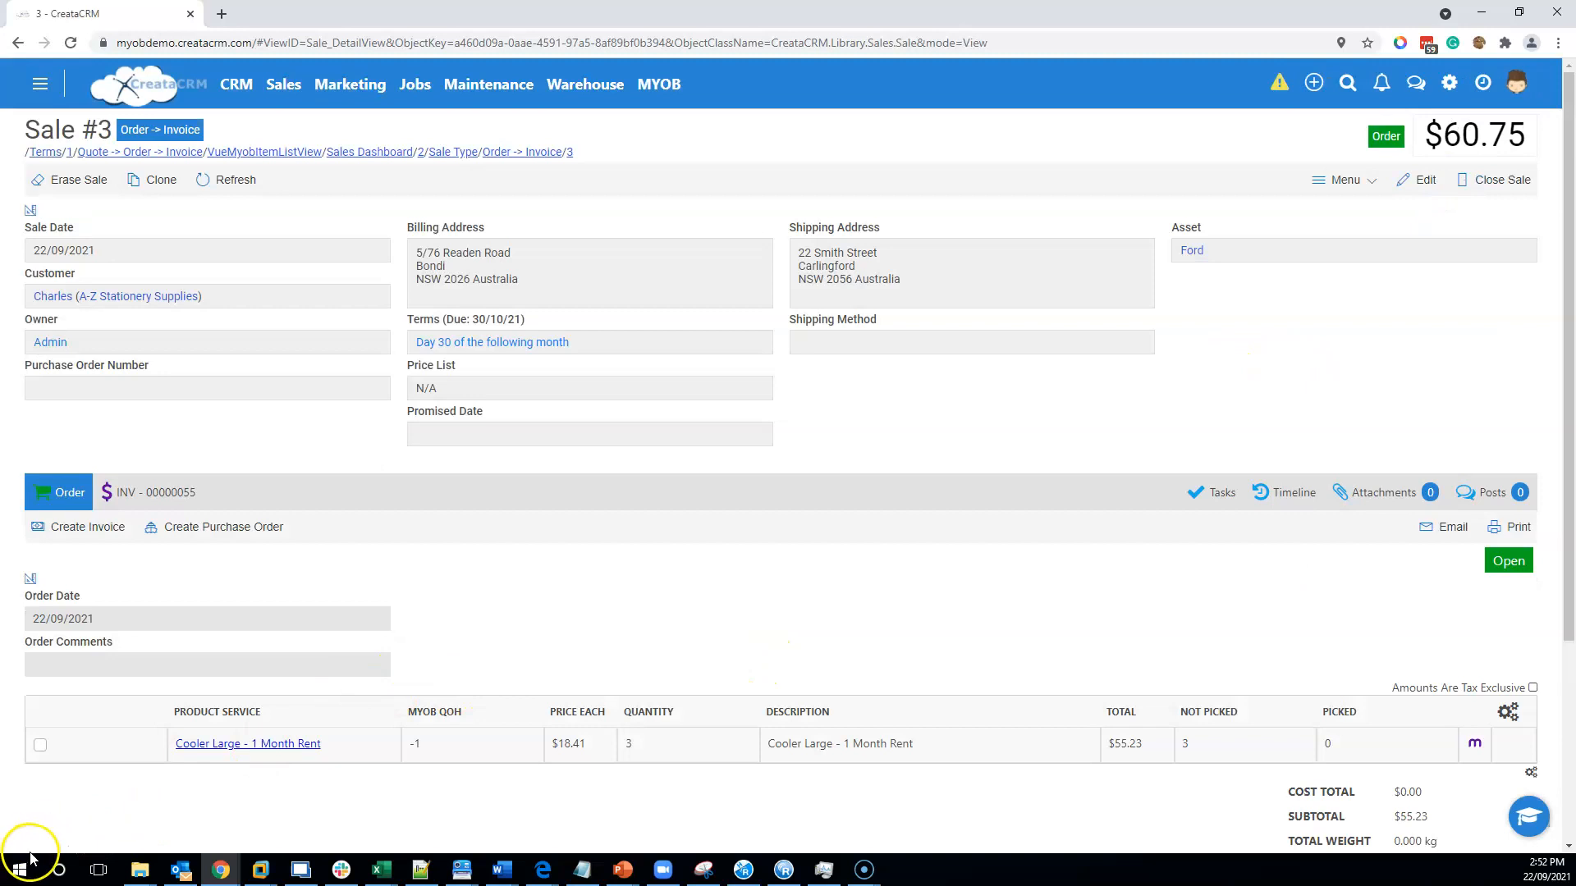
- Look up the Ford asset's record in the maintenance asset list and return to Sale #3
{"action": "left_click", "coordinate": [474, 89]}
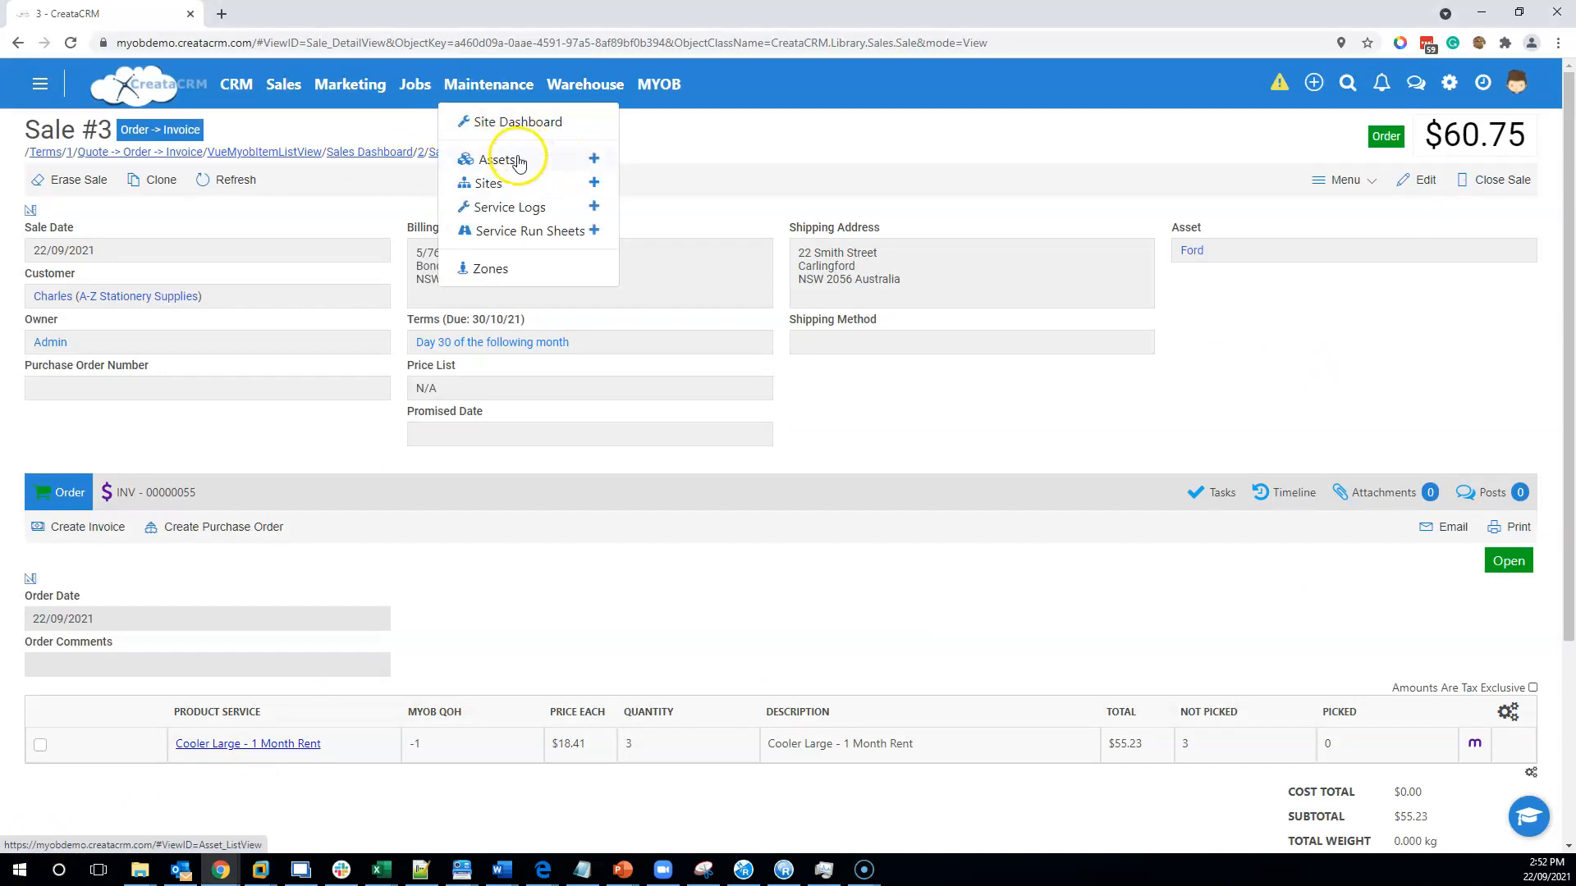
{"action": "left_click", "coordinate": [518, 162]}
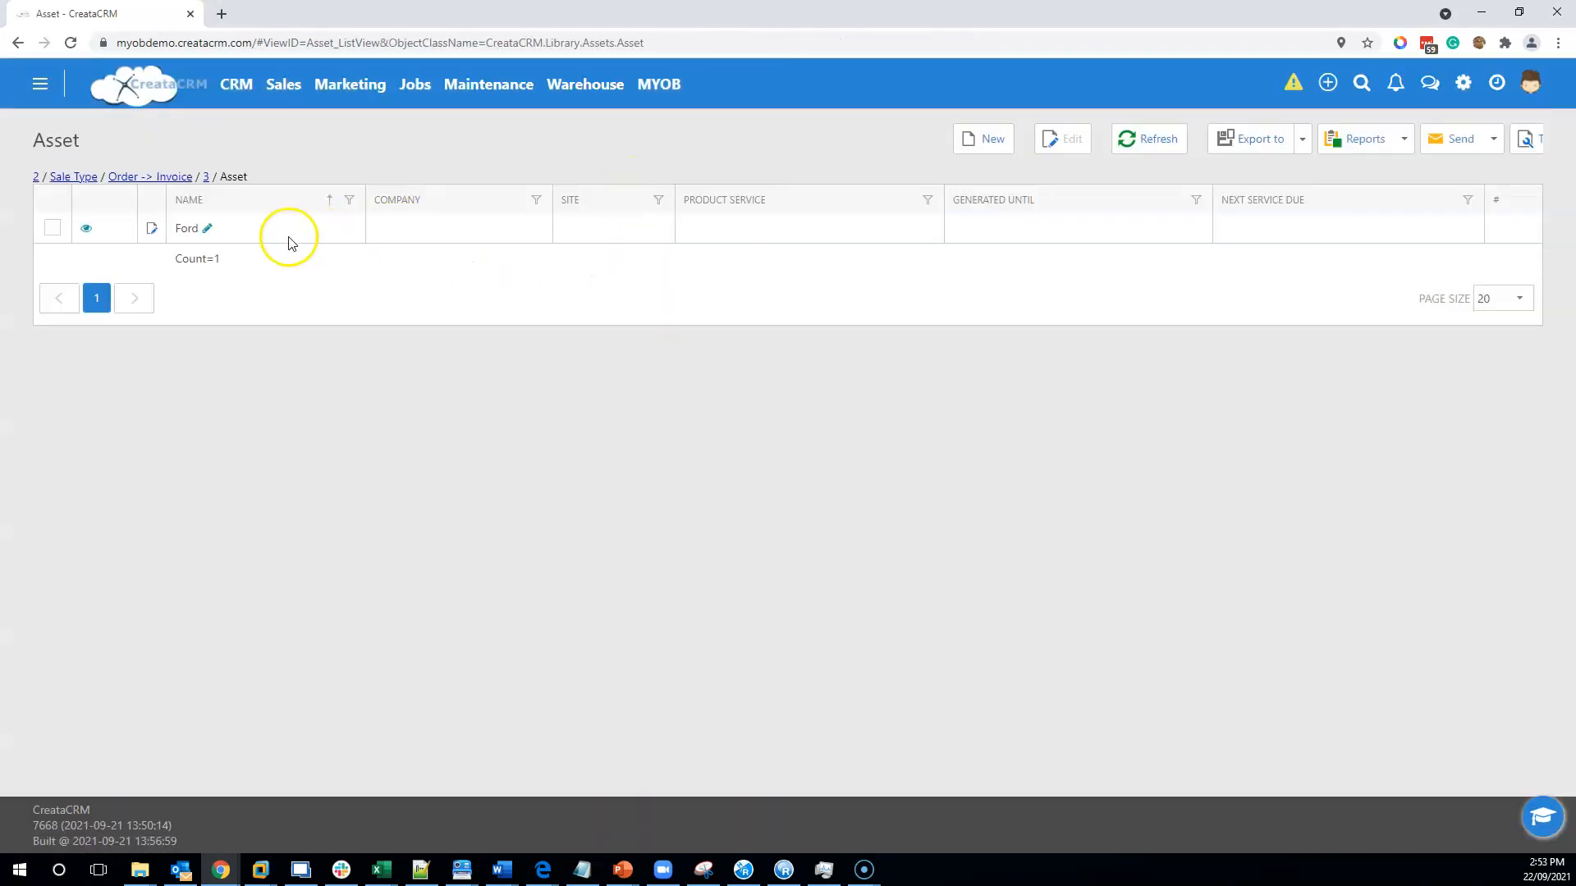
{"action": "left_click", "coordinate": [288, 240]}
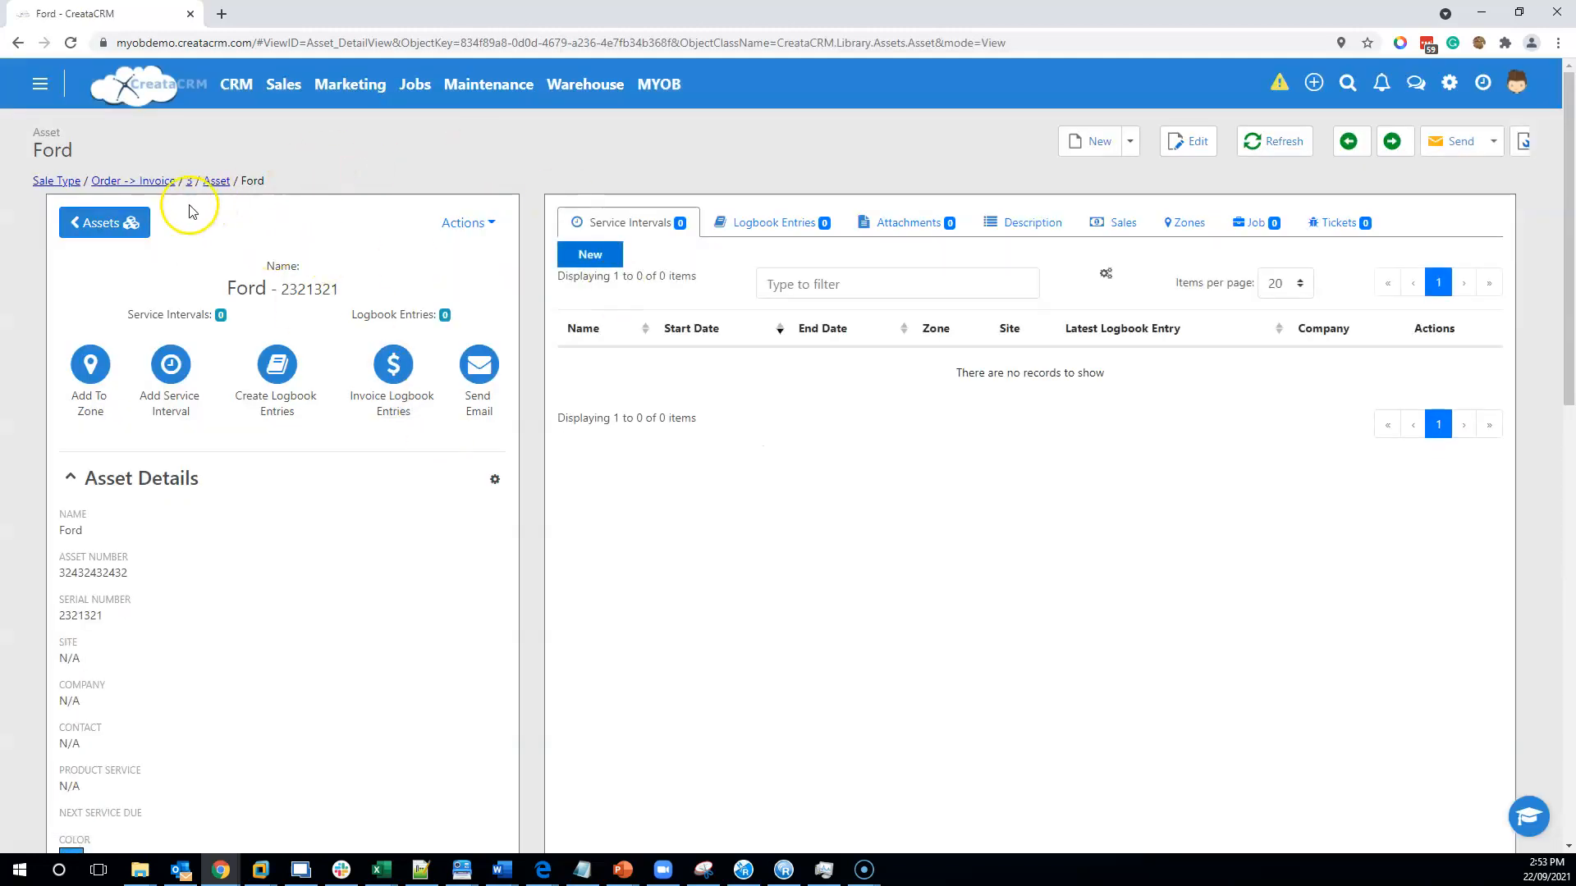
{"action": "left_click", "coordinate": [190, 182]}
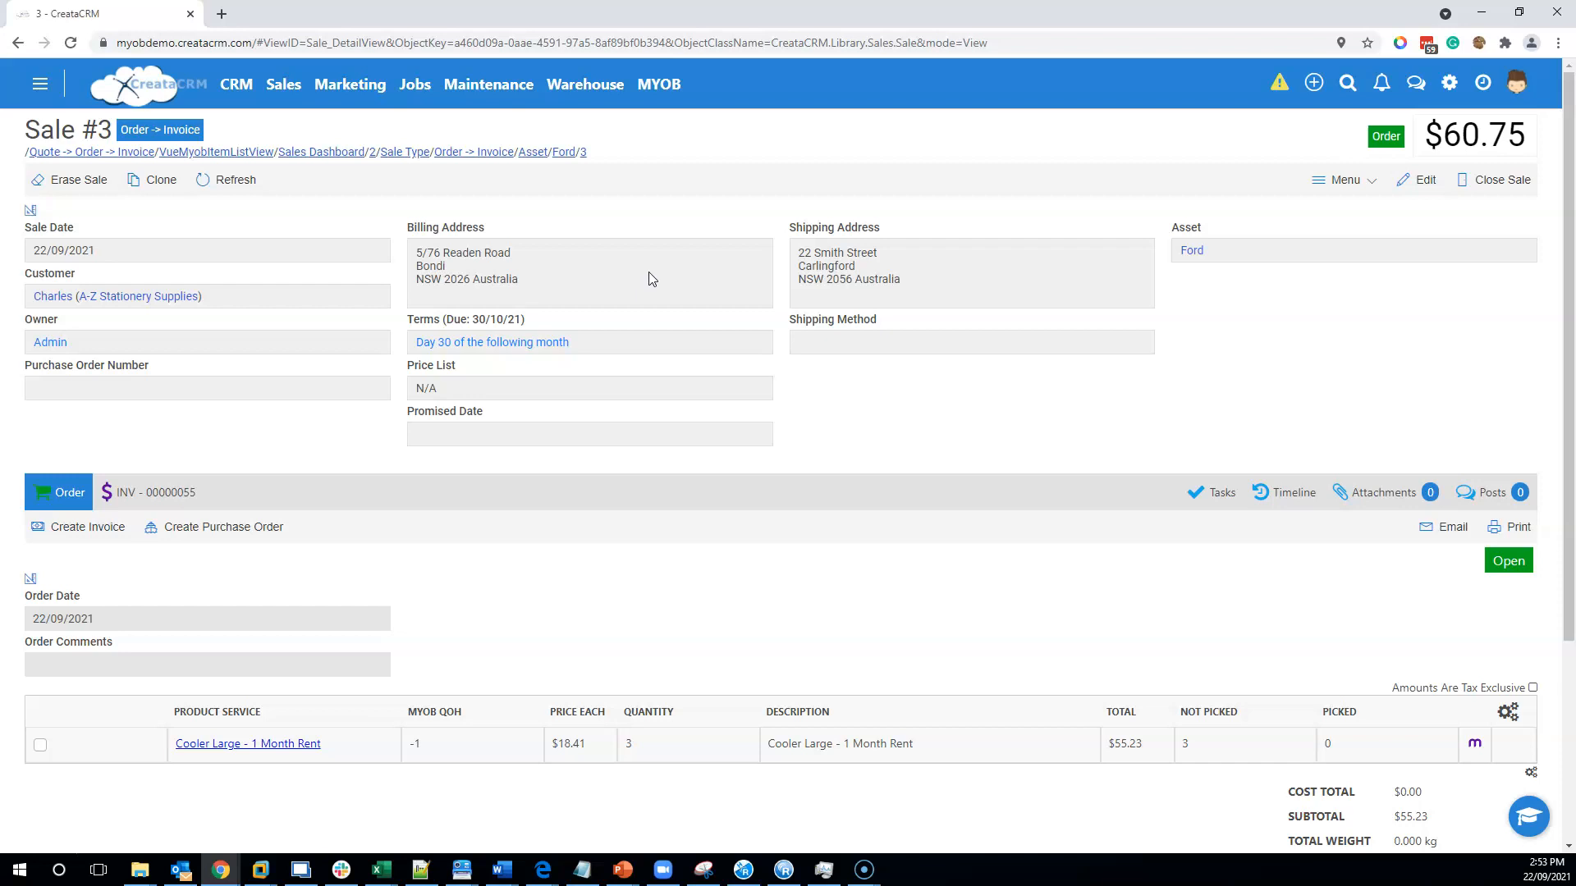
- View the sale's MYOB invoice, check the quote statuses on the Sales Dashboard, and return to Sale #3
{"action": "left_click", "coordinate": [169, 492]}
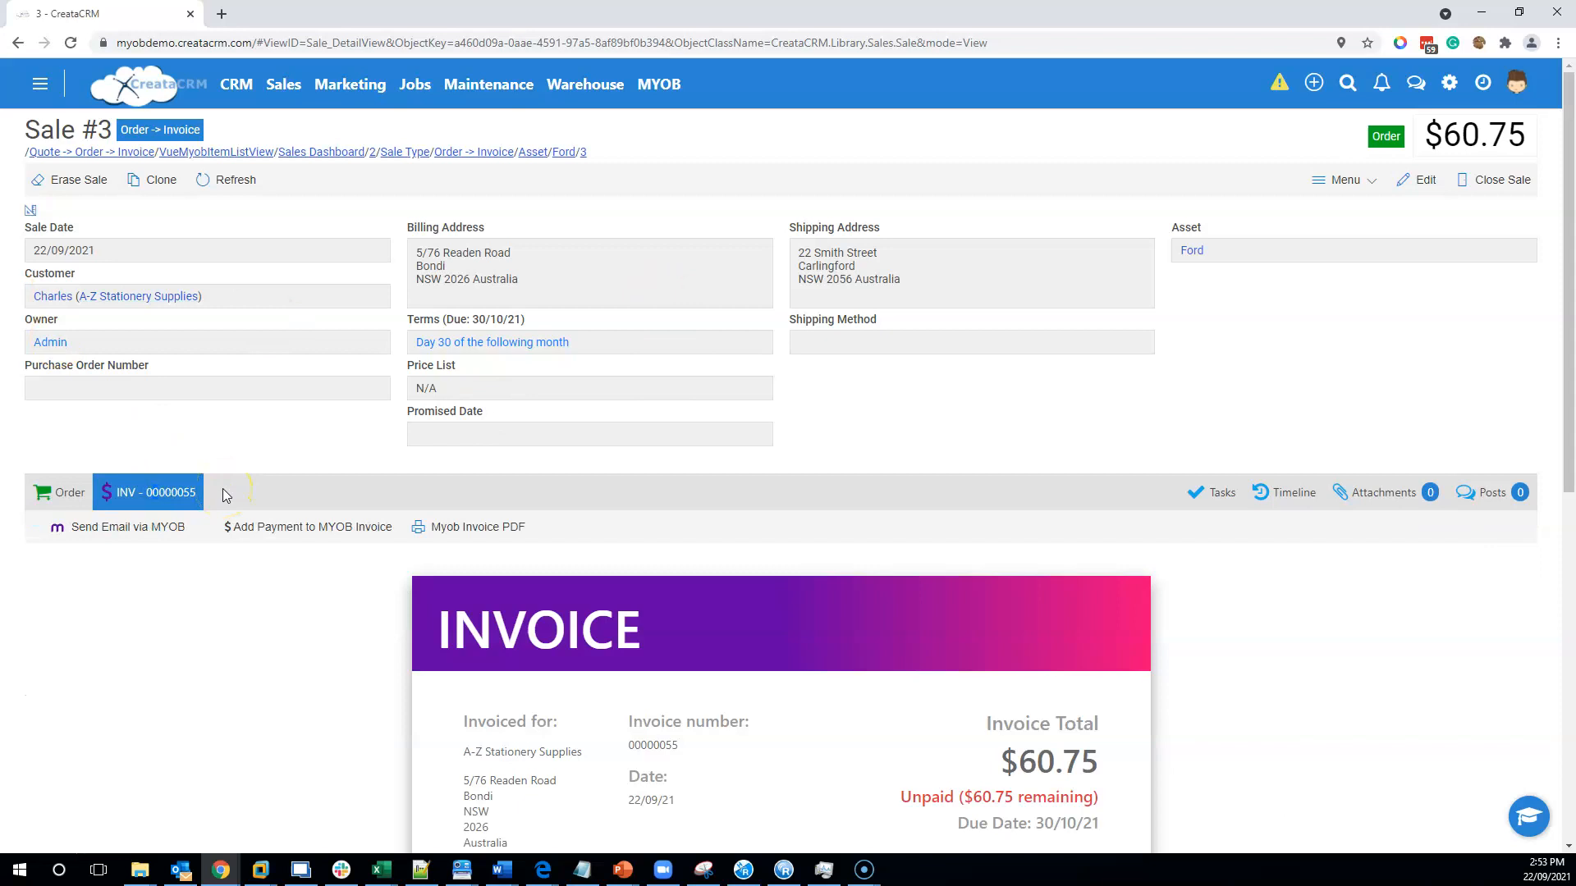
{"action": "left_click", "coordinate": [285, 86]}
{"action": "left_click", "coordinate": [342, 119]}
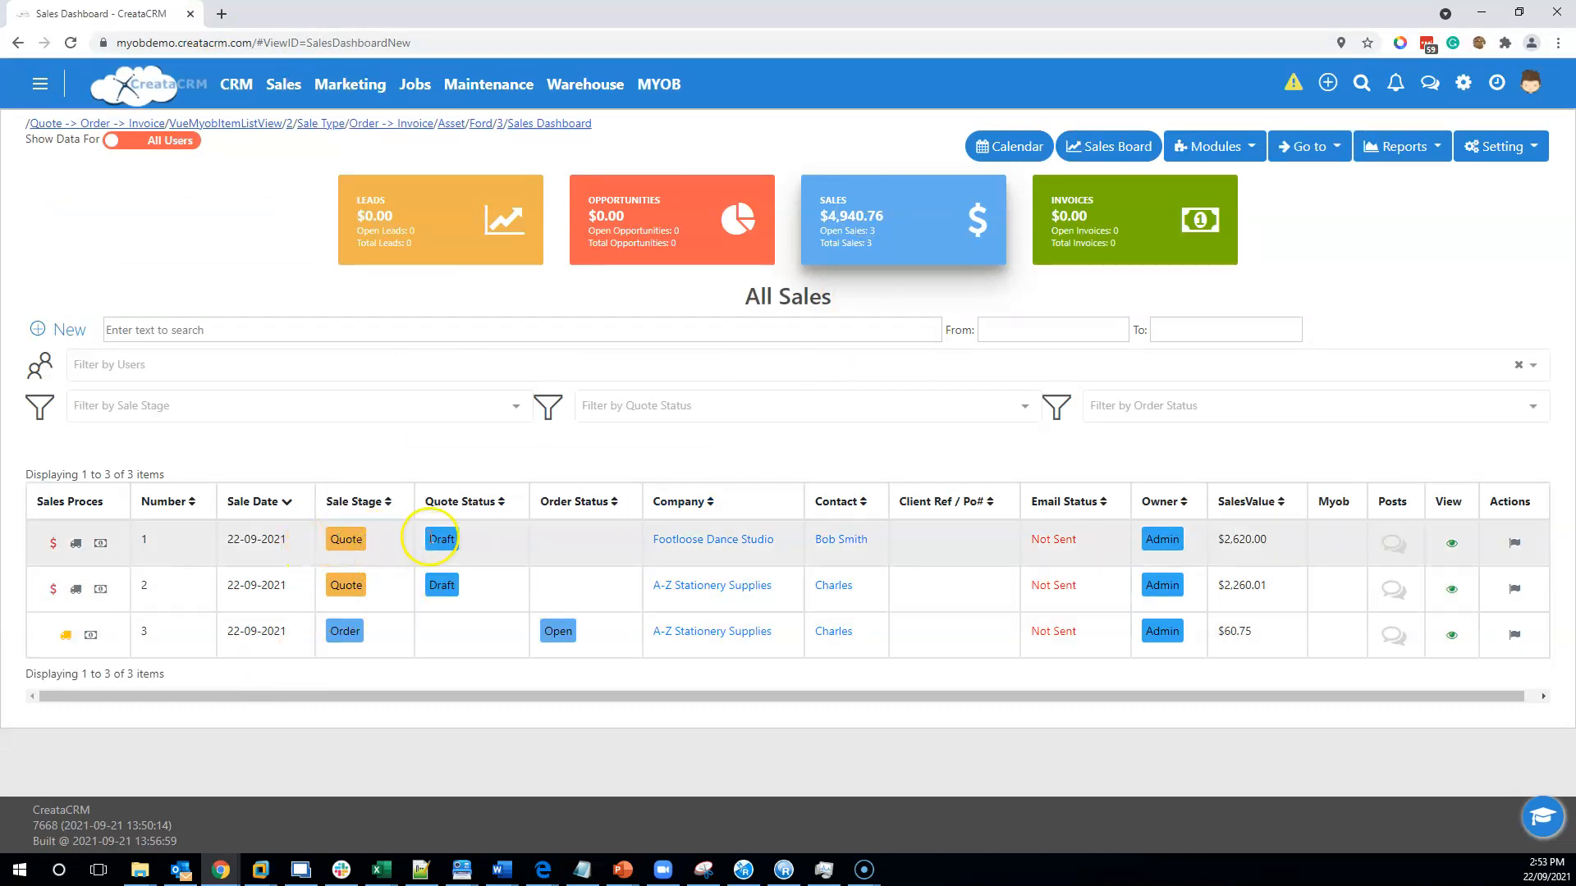
{"action": "left_click", "coordinate": [442, 539]}
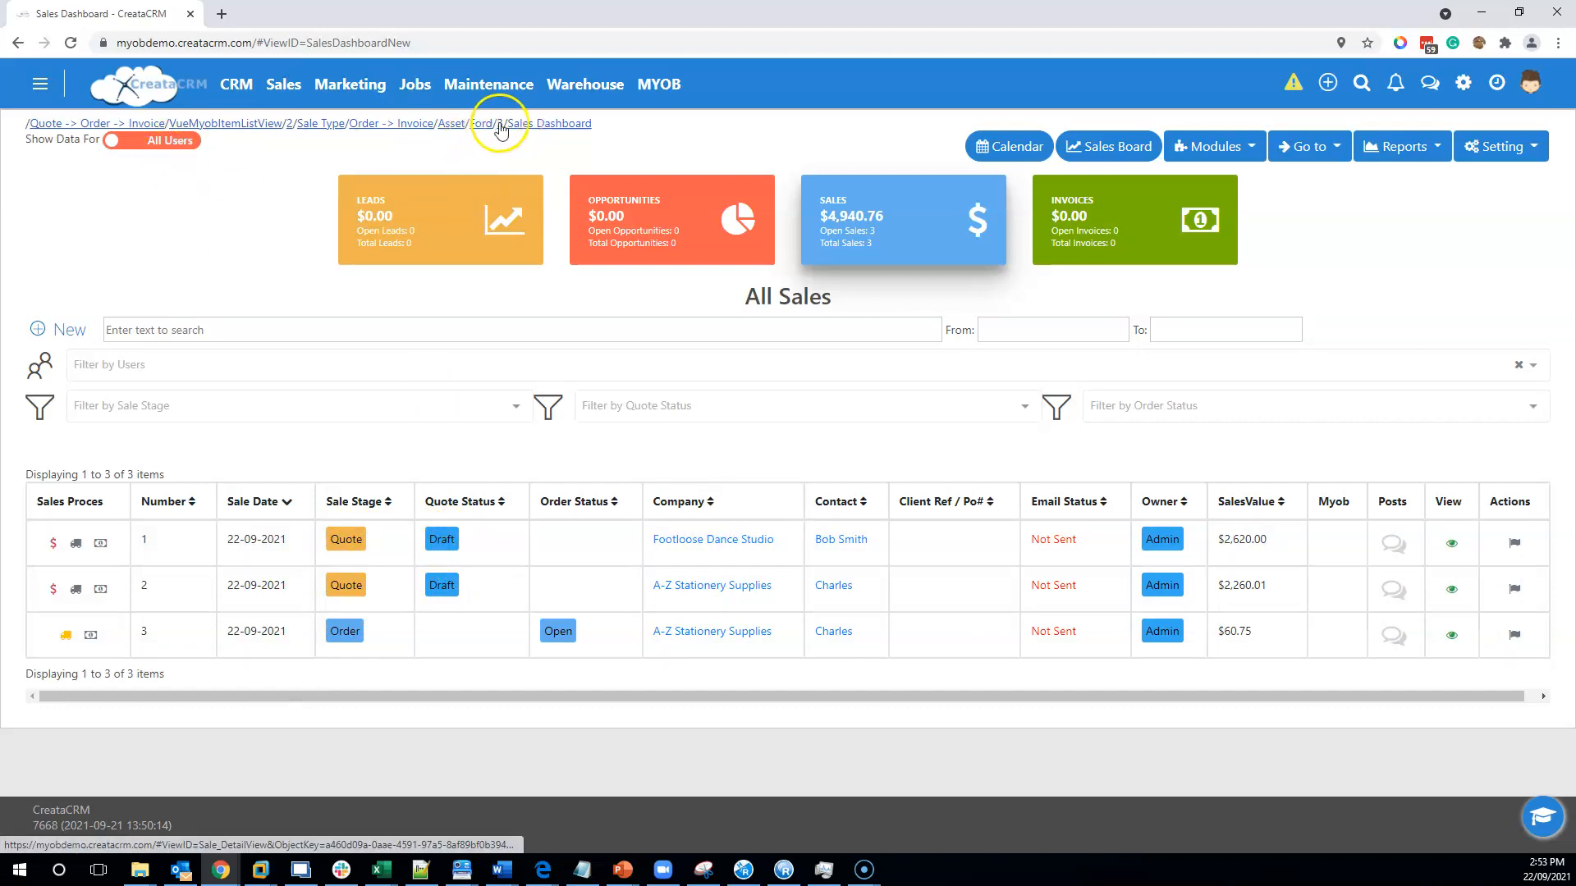
{"action": "left_click", "coordinate": [500, 124]}
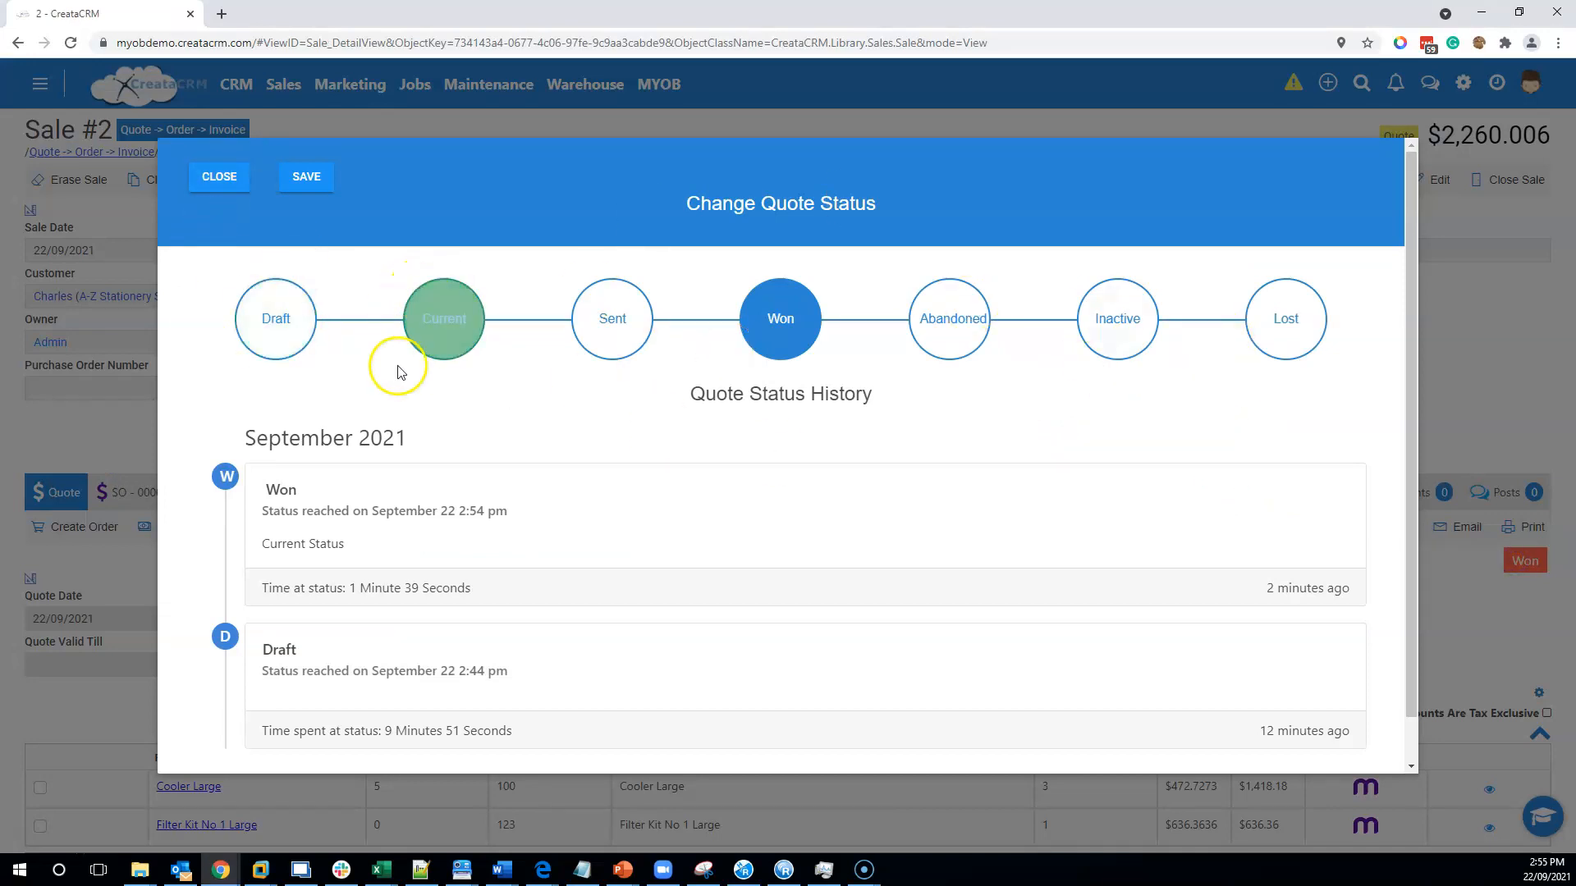
- Set Sale #2's quote status to Current, Sent and Won in turn, saving each change, and close the status dialog
{"action": "scroll", "coordinate": [444, 479], "scroll_direction": "down", "scroll_amount": 1}
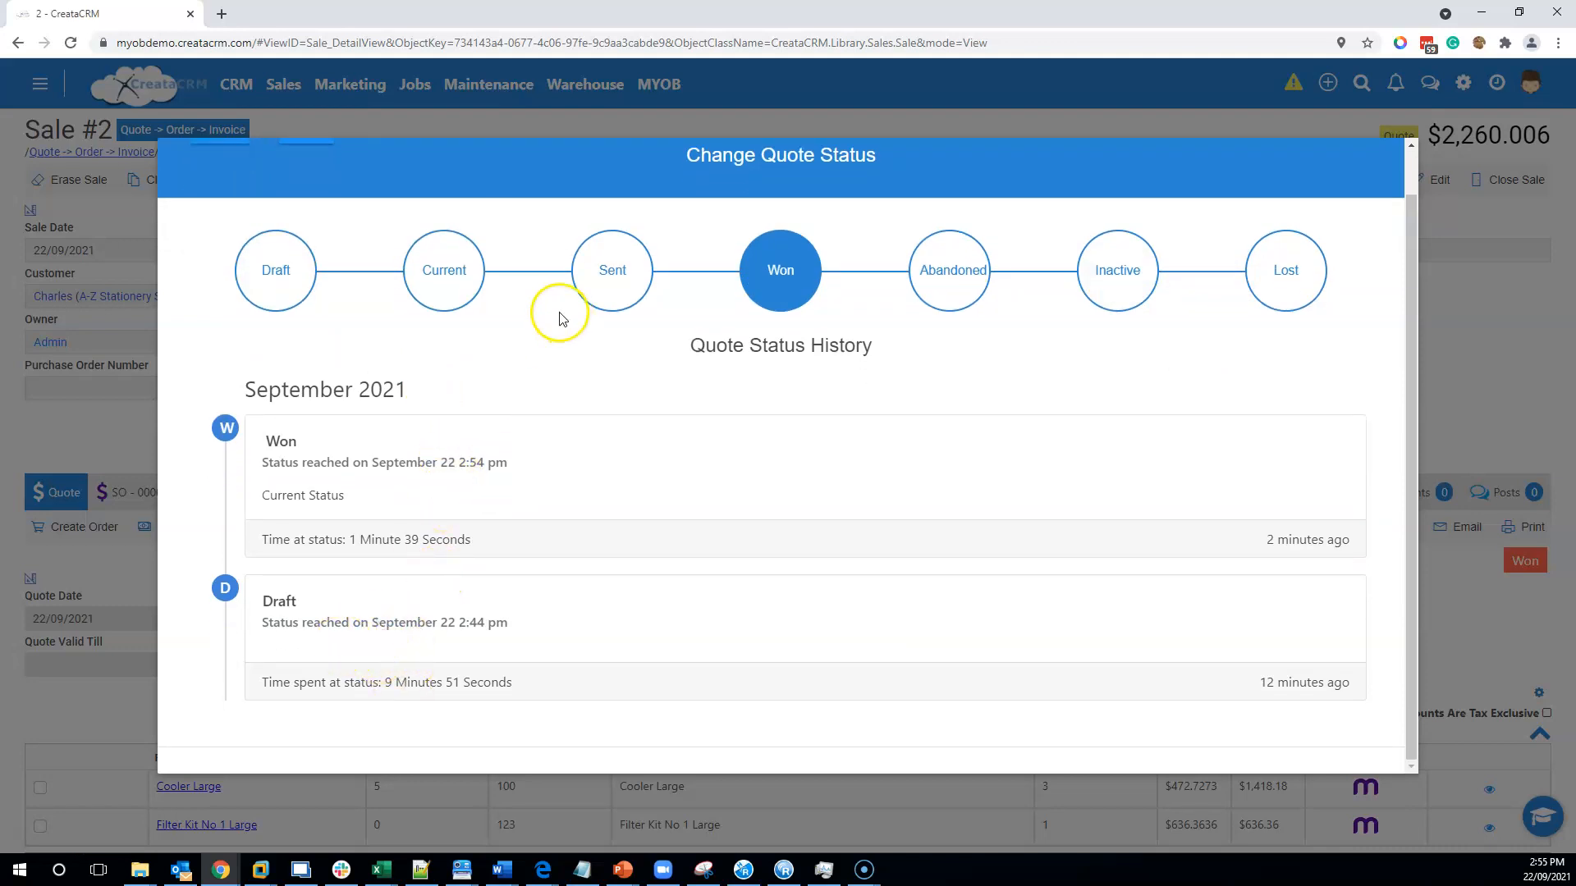
{"action": "left_click", "coordinate": [472, 281]}
{"action": "scroll", "coordinate": [255, 164], "scroll_direction": "up", "scroll_amount": 1}
{"action": "left_click", "coordinate": [300, 179]}
{"action": "left_click", "coordinate": [579, 319]}
{"action": "left_click", "coordinate": [303, 176]}
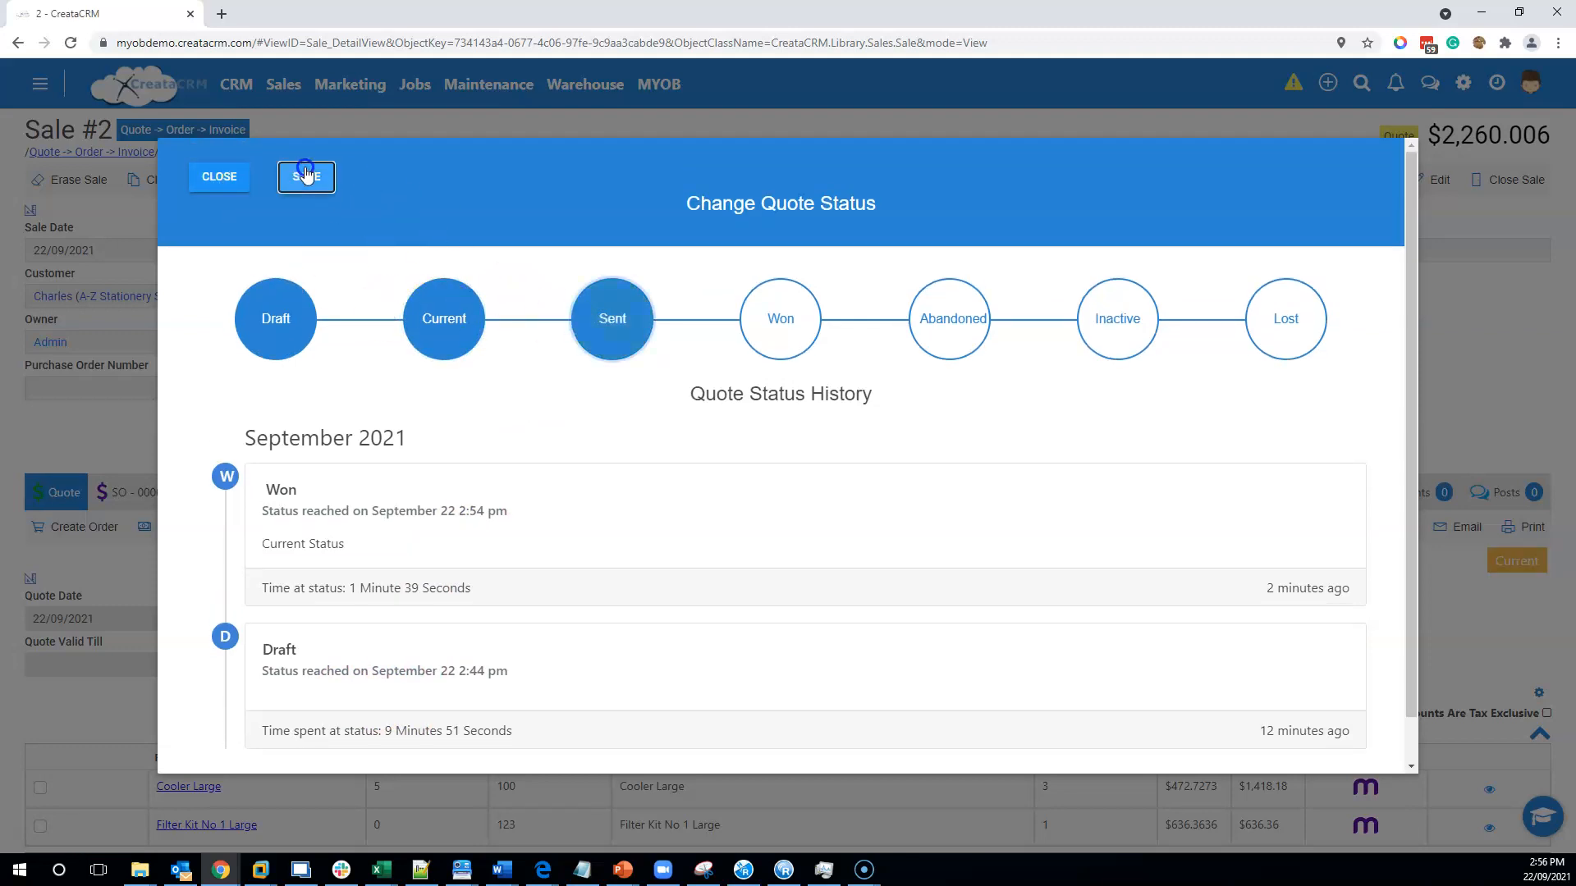
{"action": "left_click", "coordinate": [786, 320]}
{"action": "left_click", "coordinate": [306, 177]}
{"action": "left_click", "coordinate": [220, 176]}
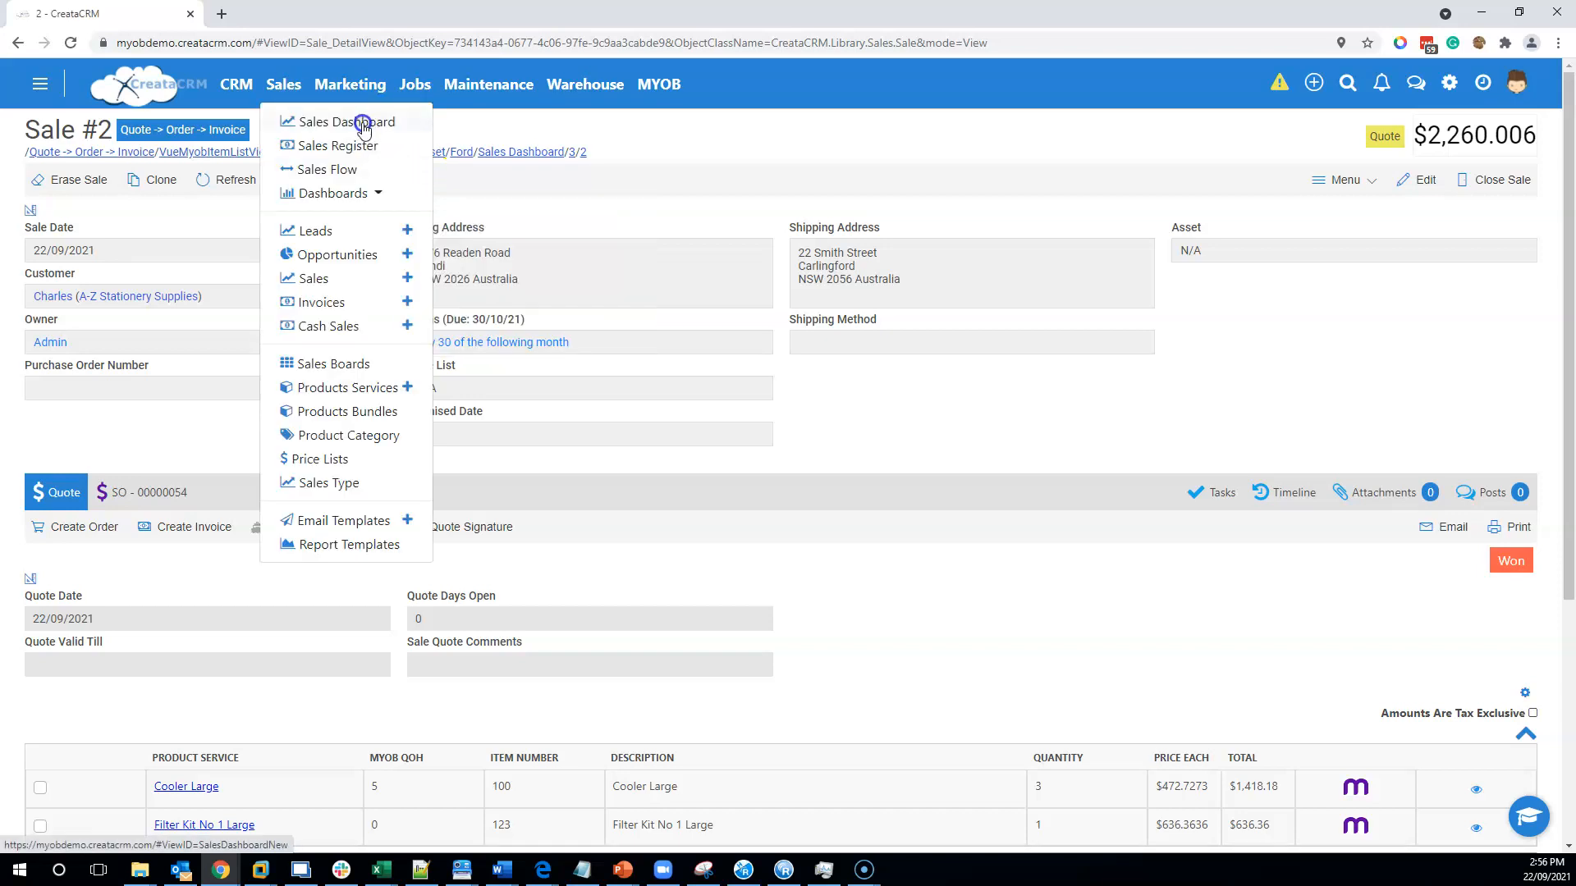
- Review the sales on the Sales Dashboard, and filter the Sales Register's quotes to the Draft stage of the pipeline
{"action": "left_click", "coordinate": [344, 117]}
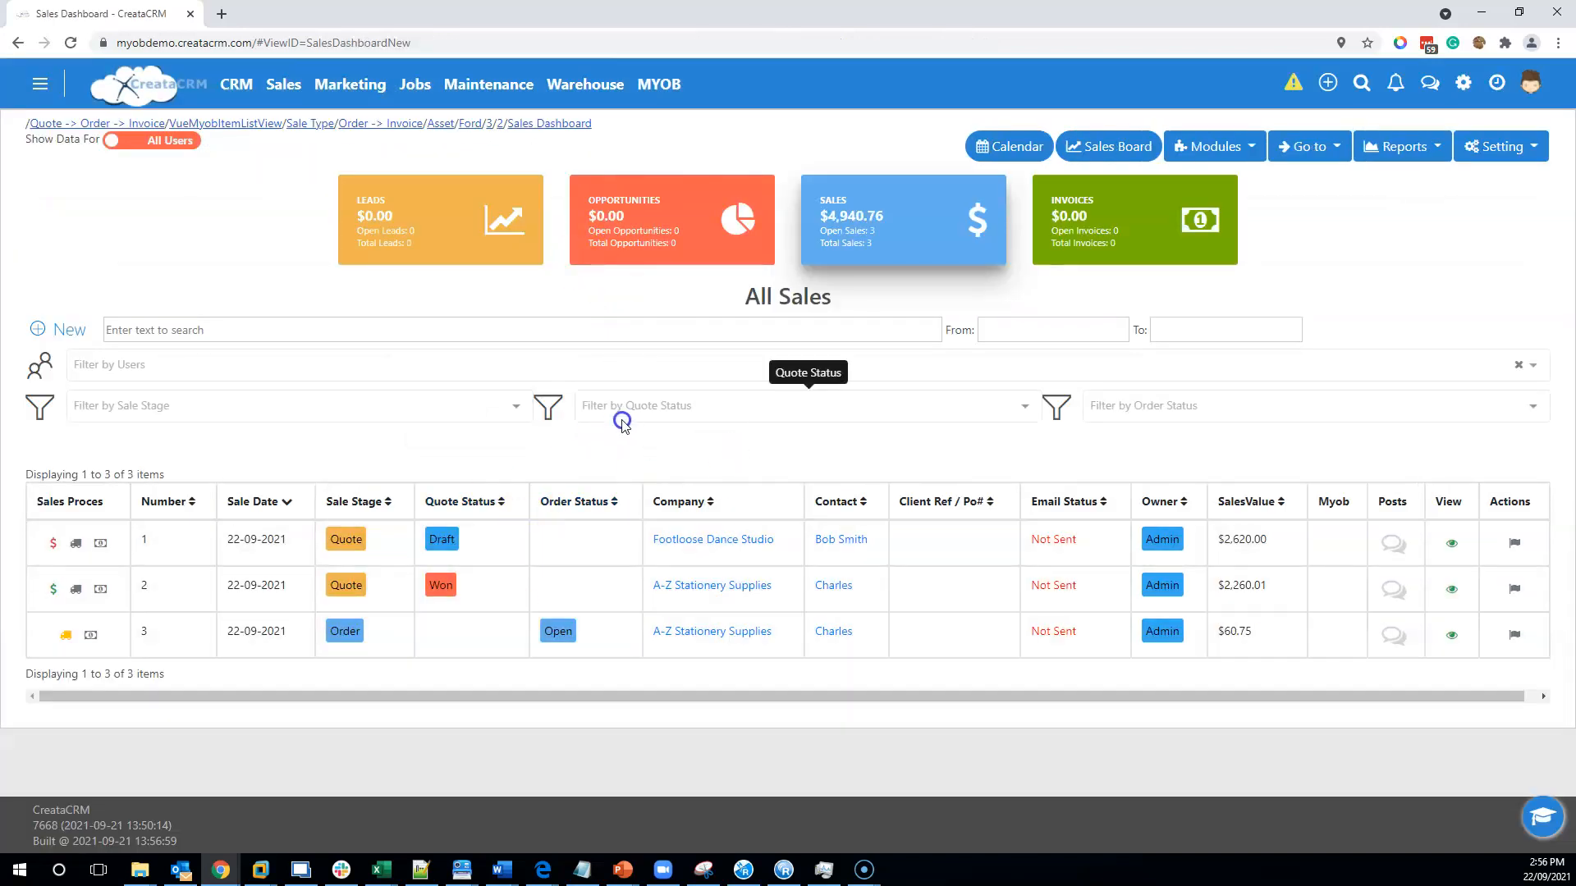
{"action": "left_click", "coordinate": [280, 86]}
{"action": "left_click", "coordinate": [344, 144]}
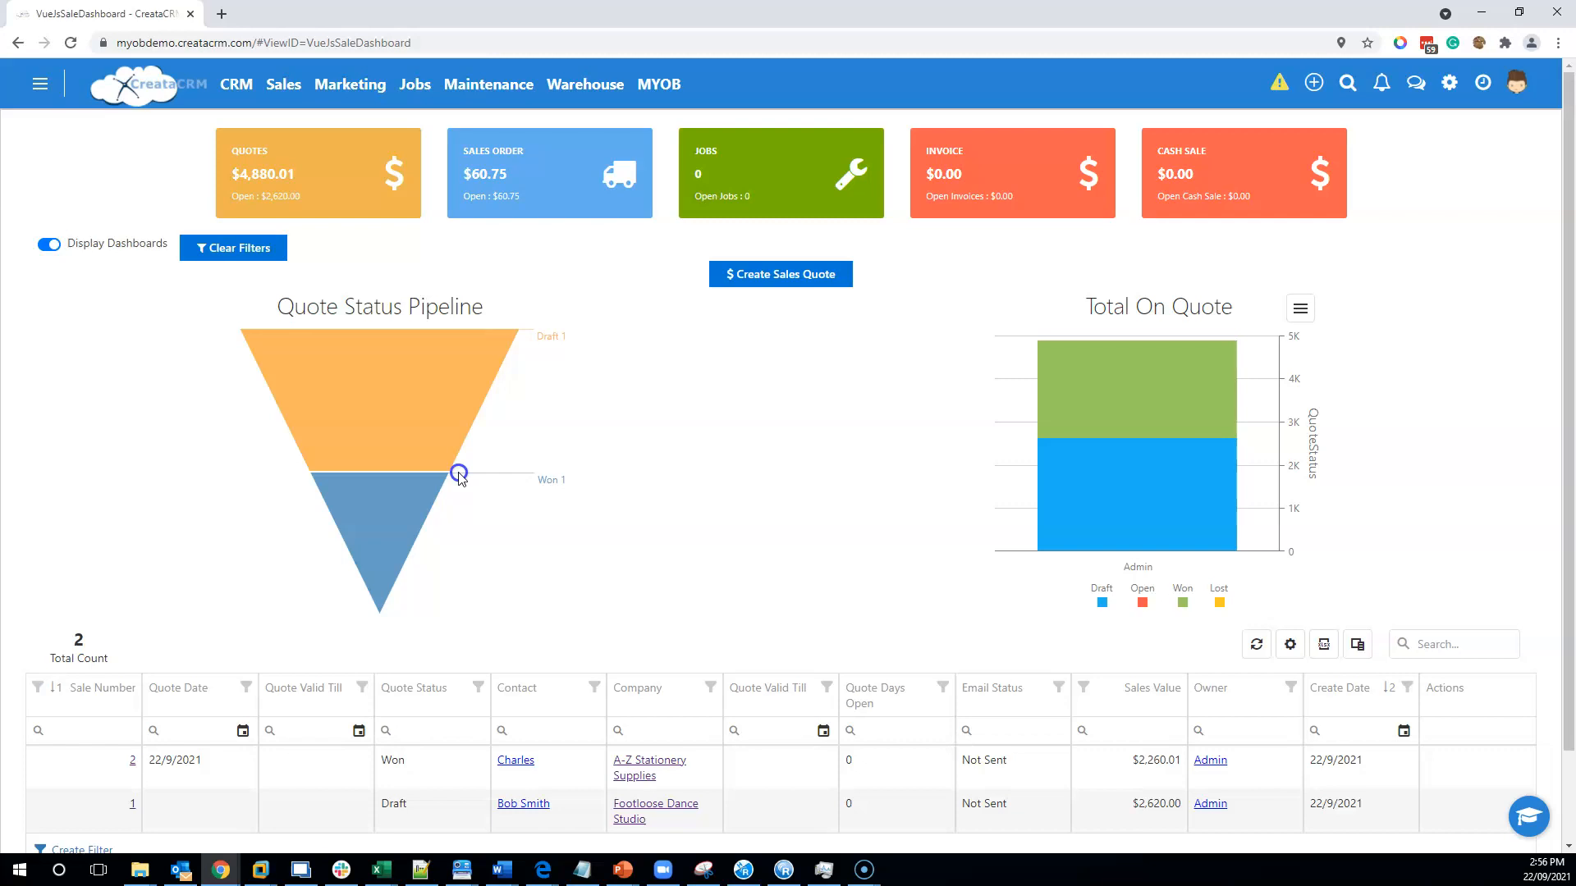
{"action": "left_click", "coordinate": [456, 362]}
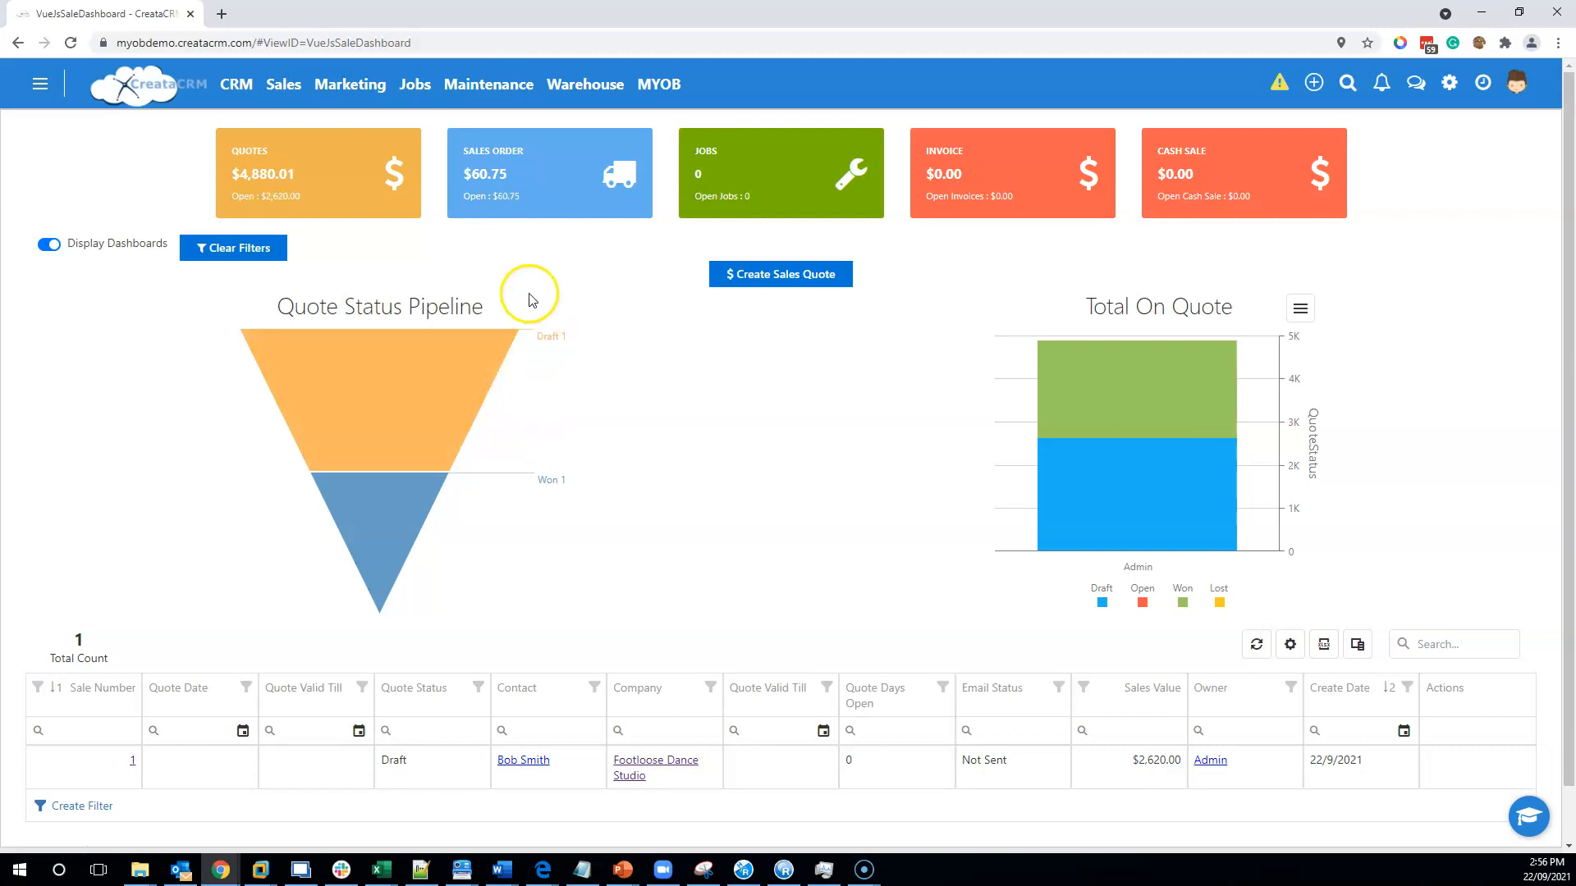
- Open the CRM dashboard
{"action": "left_click", "coordinate": [283, 88]}
{"action": "left_click", "coordinate": [279, 107]}
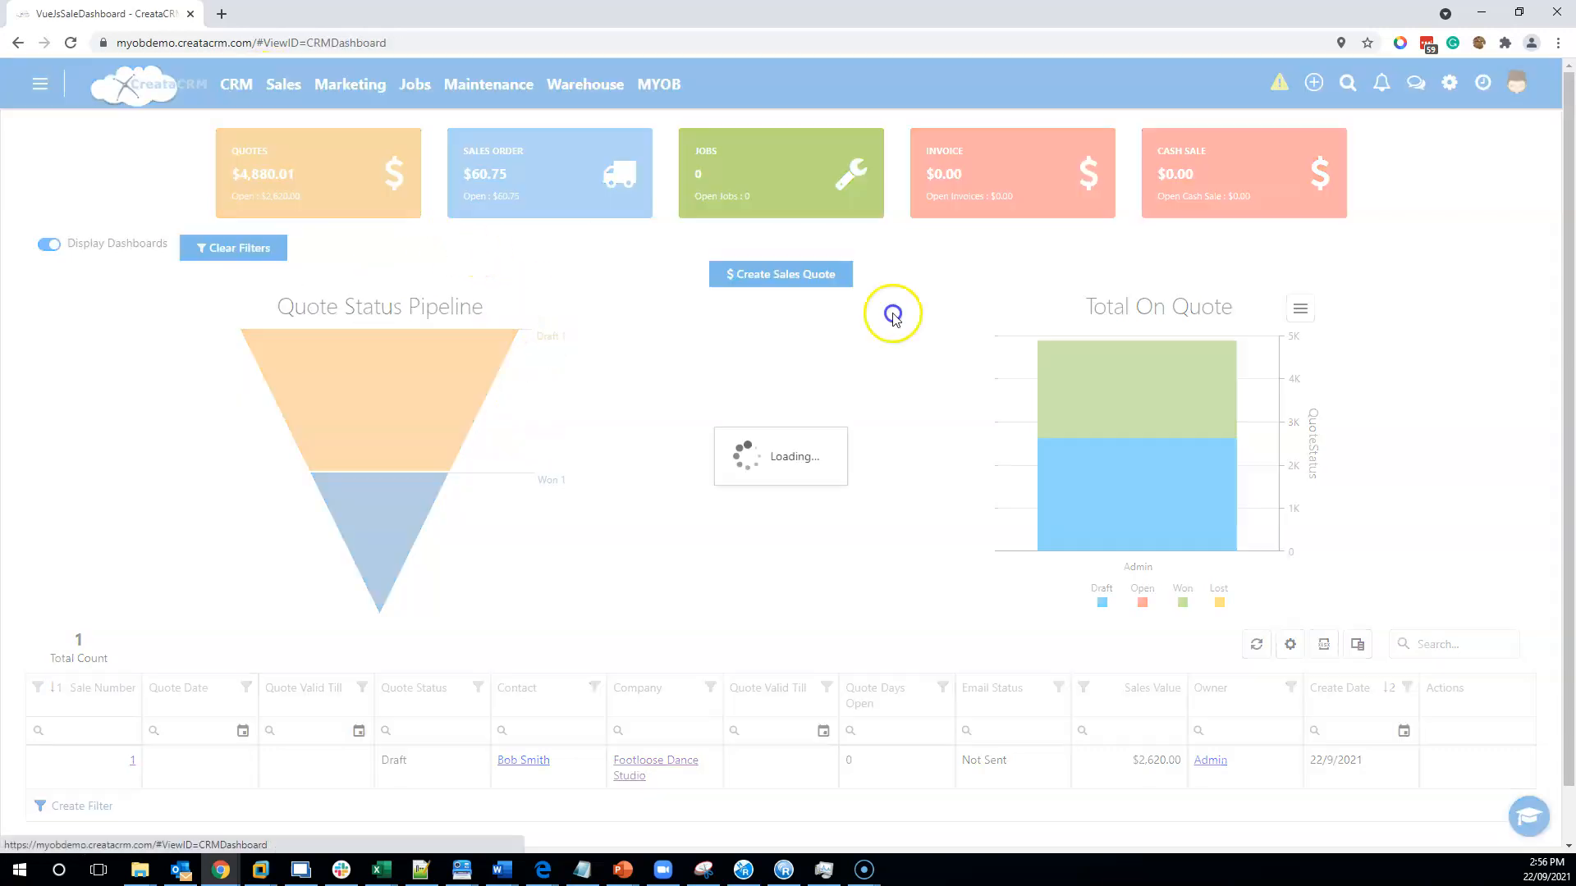